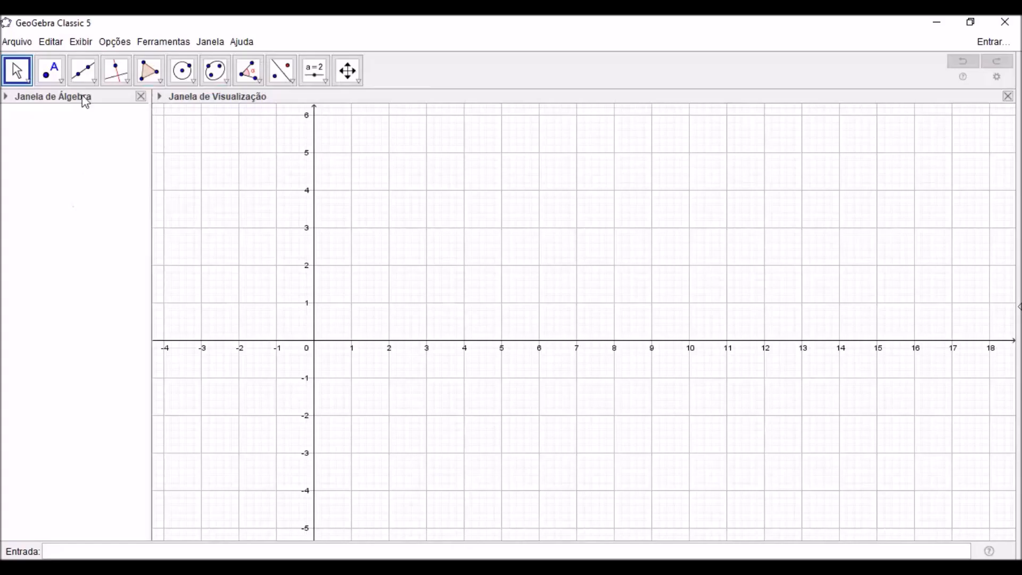
Show the 3D graphics view and close the 2D graphics view.
click(80, 42)
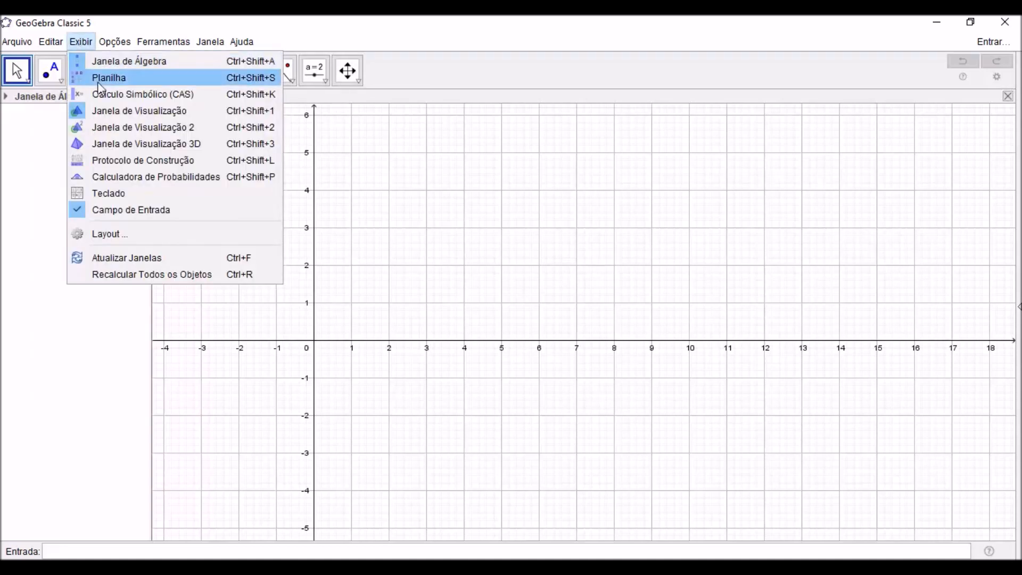
click(126, 143)
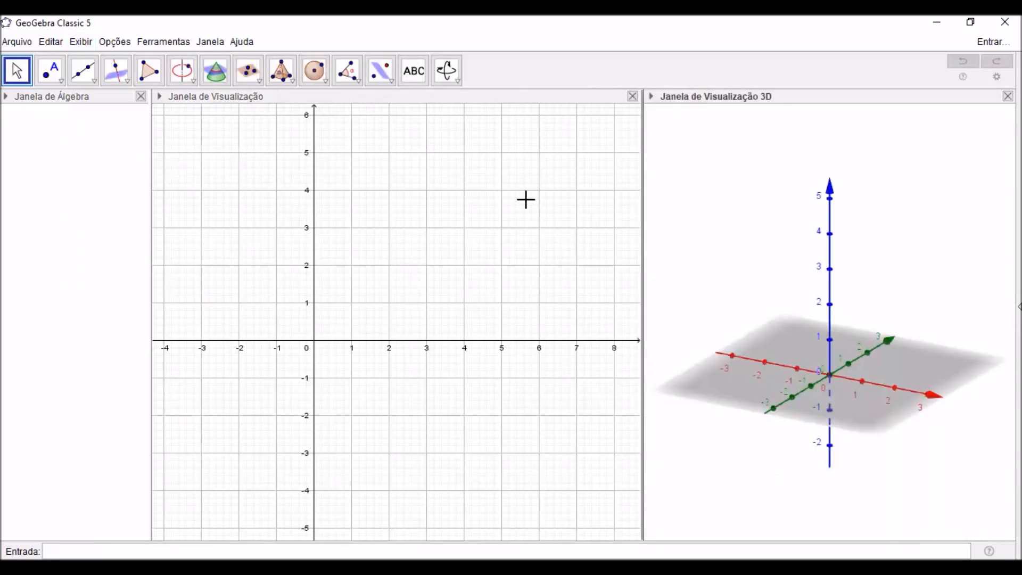
click(632, 96)
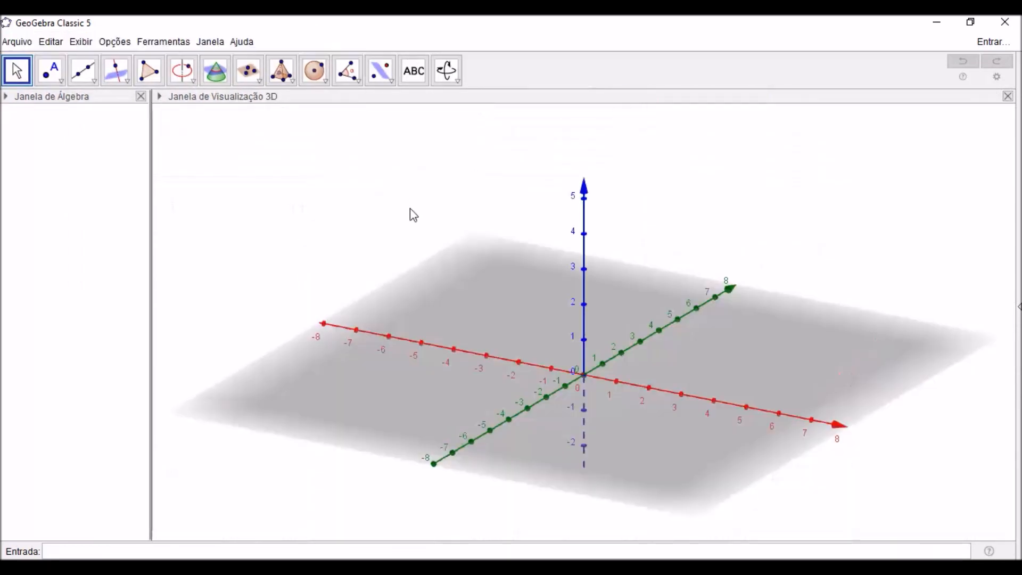
Create the points (1, -1, -1) and (-1, -1, -1) by entering their coordinates.
click(376, 551)
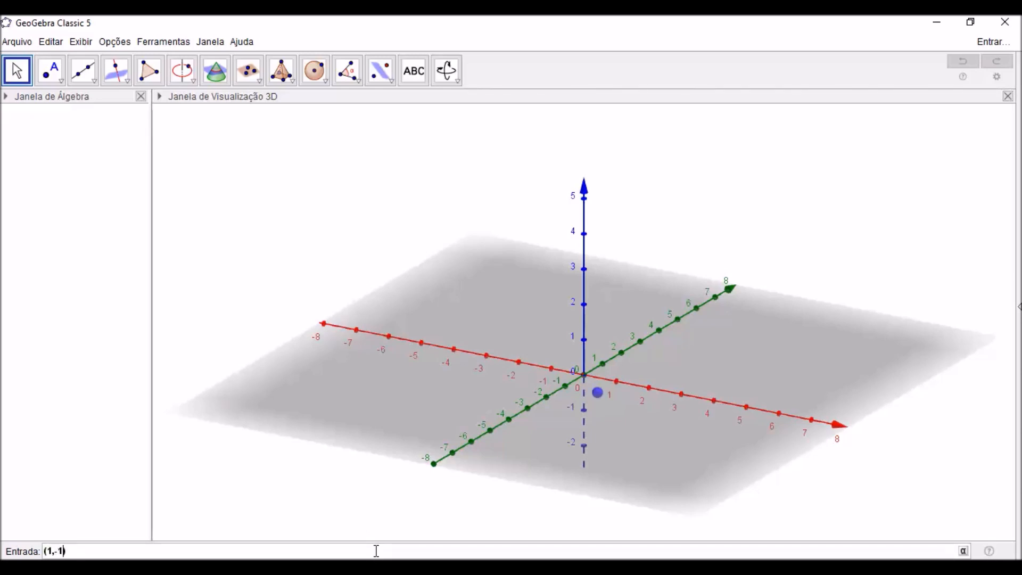
text((1, -1, -1)
key(Return)
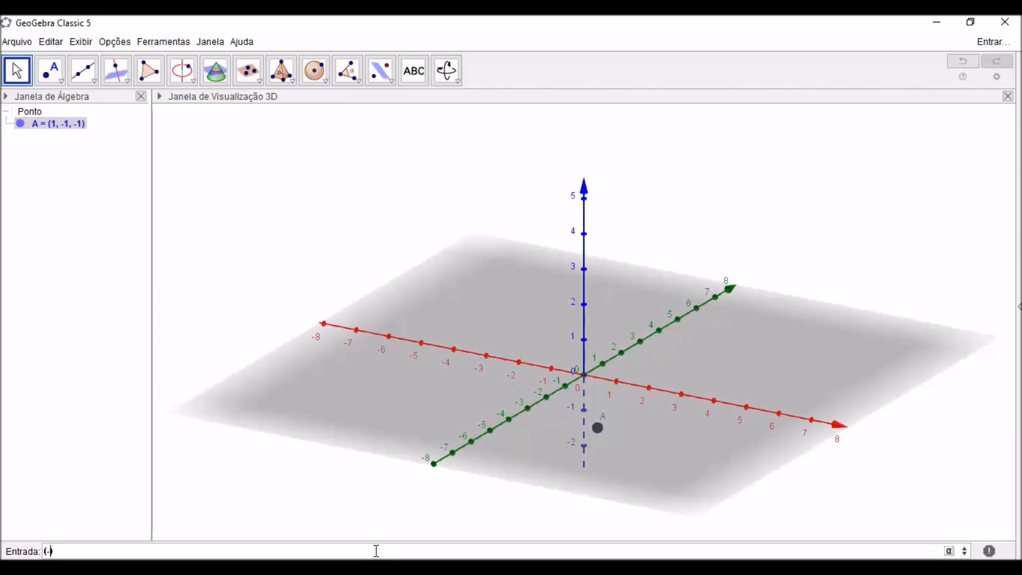
text((-1,-1,-1)
key(Return)
Build a cube from the points B and A with the Cube tool.
drag(290, 376, 270, 221)
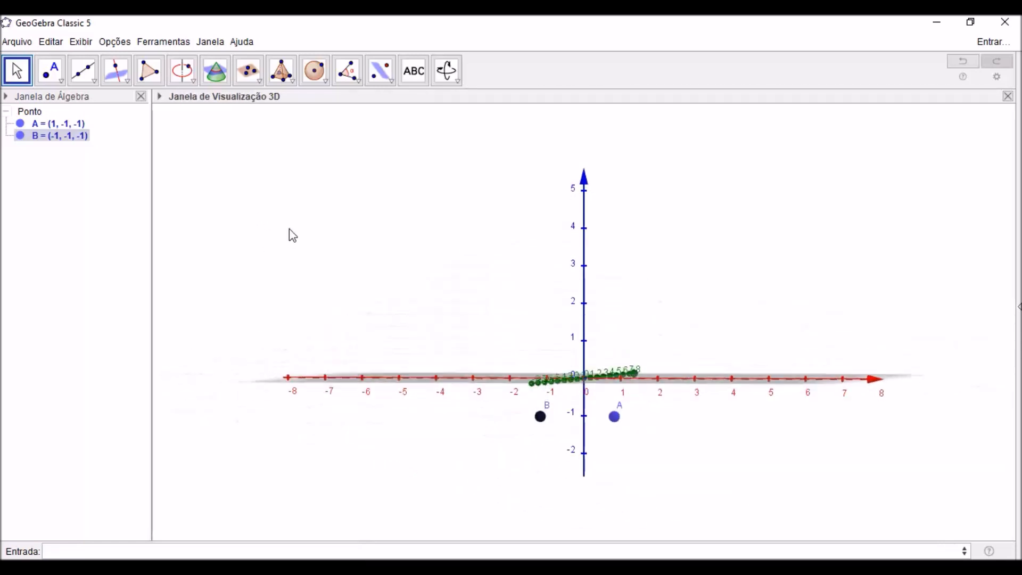
click(287, 78)
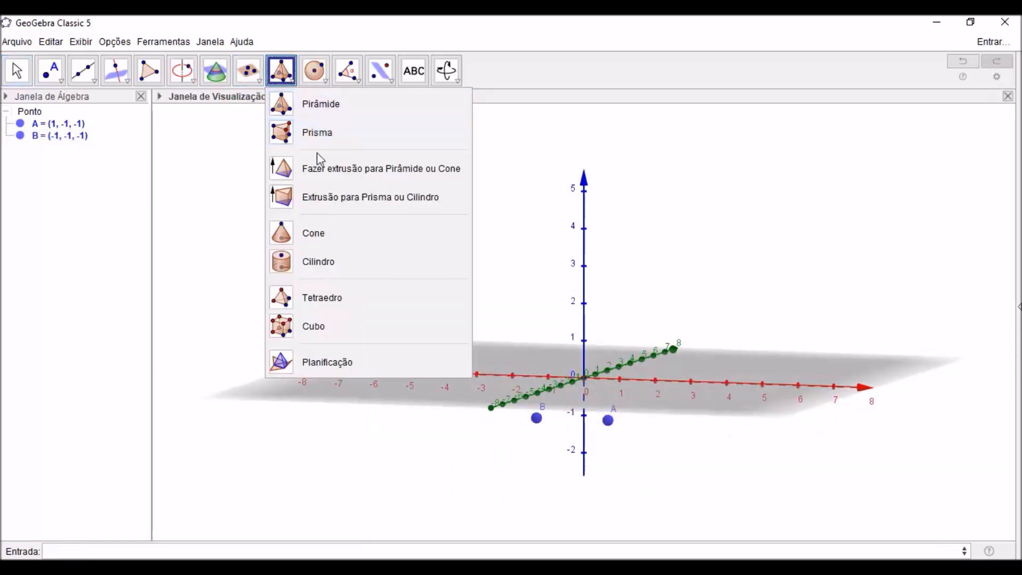
click(335, 326)
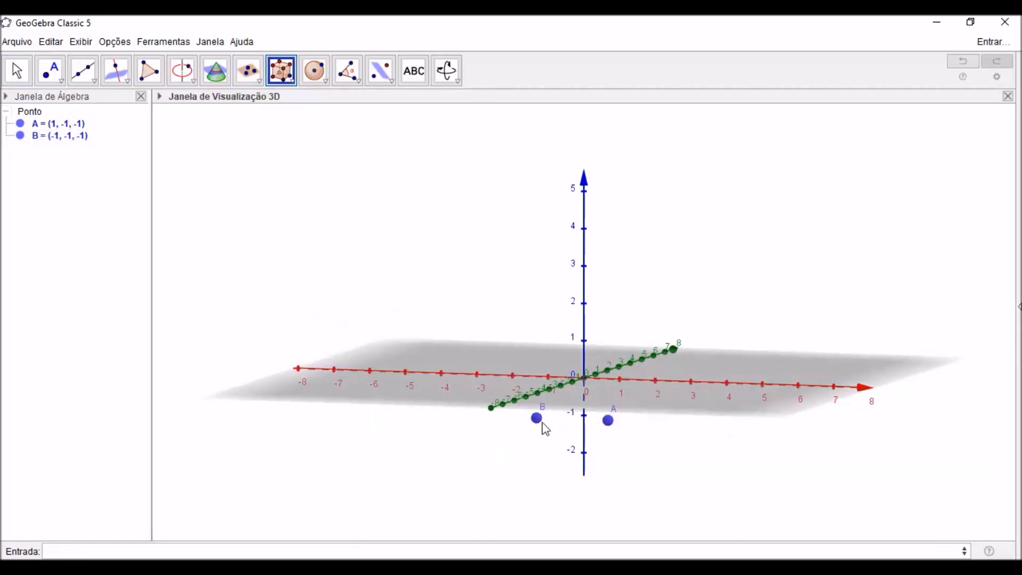
click(538, 420)
click(608, 420)
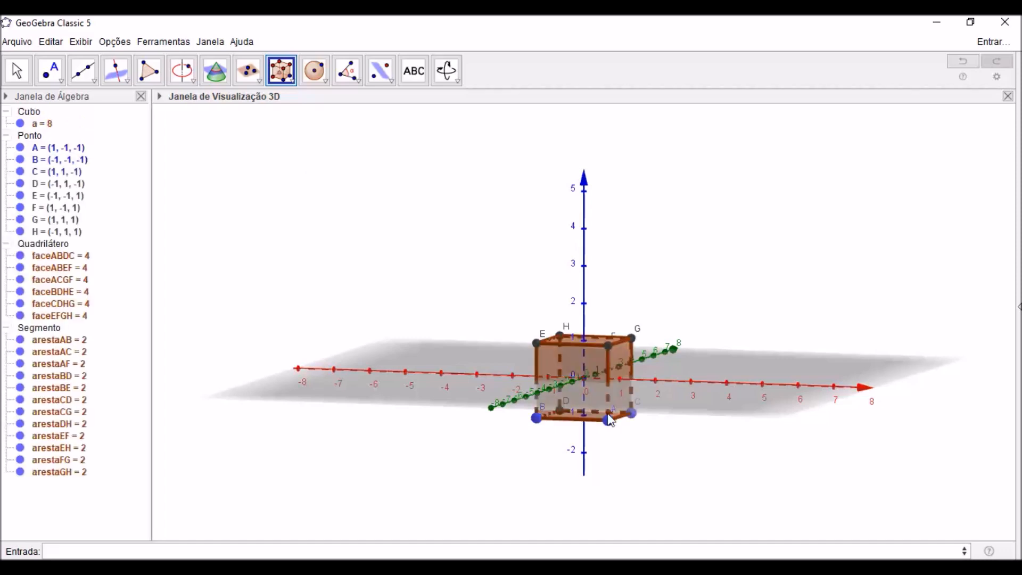
Colour the cube green, make its faces fully transparent and thin its edge lines.
click(161, 97)
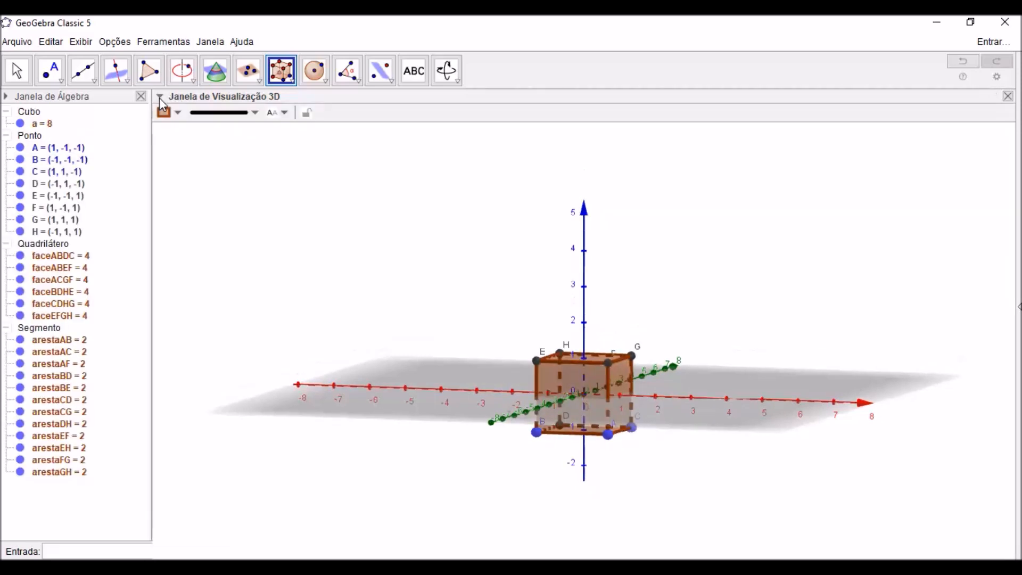
click(168, 113)
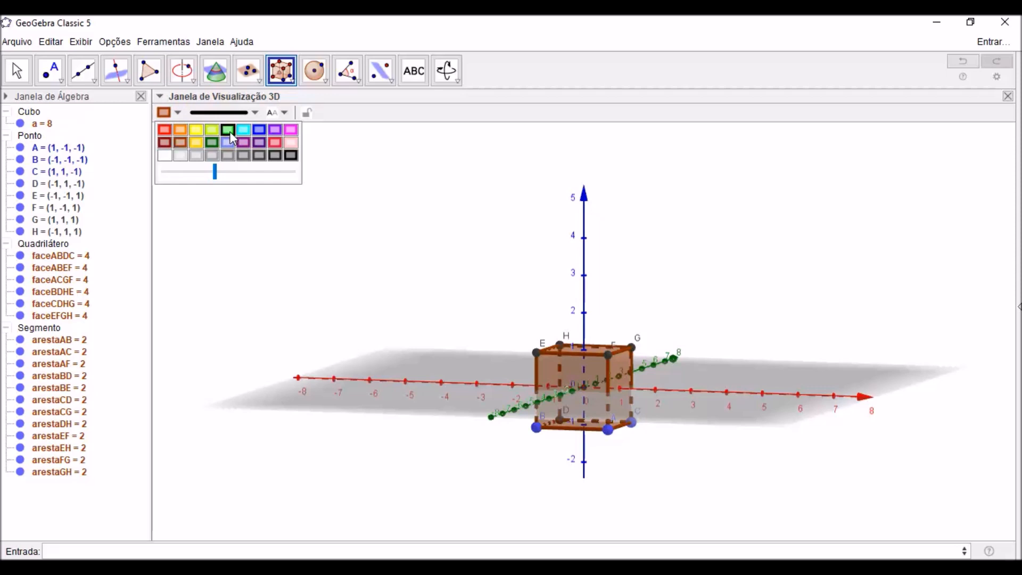
click(229, 130)
click(164, 112)
click(175, 172)
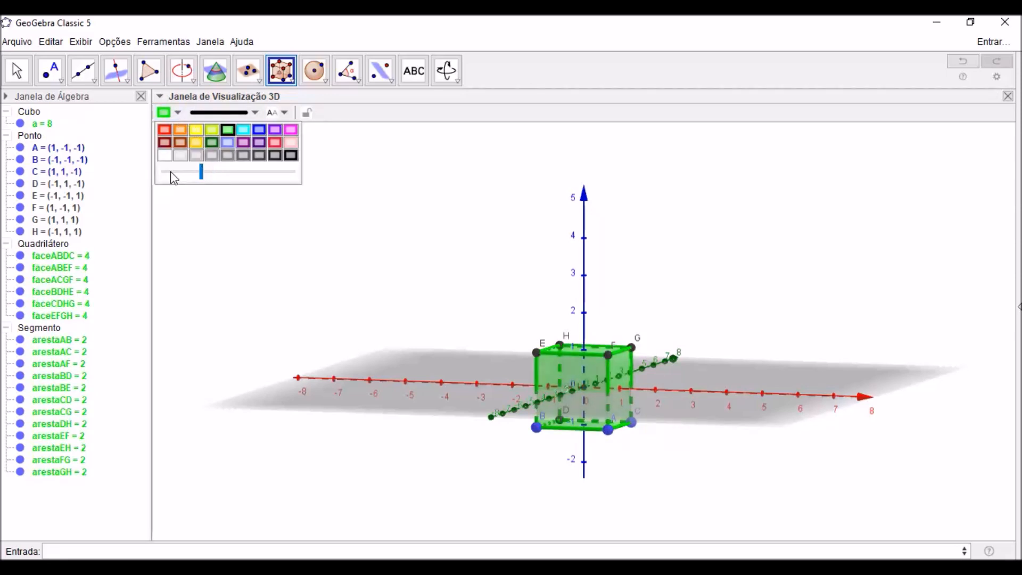
click(217, 115)
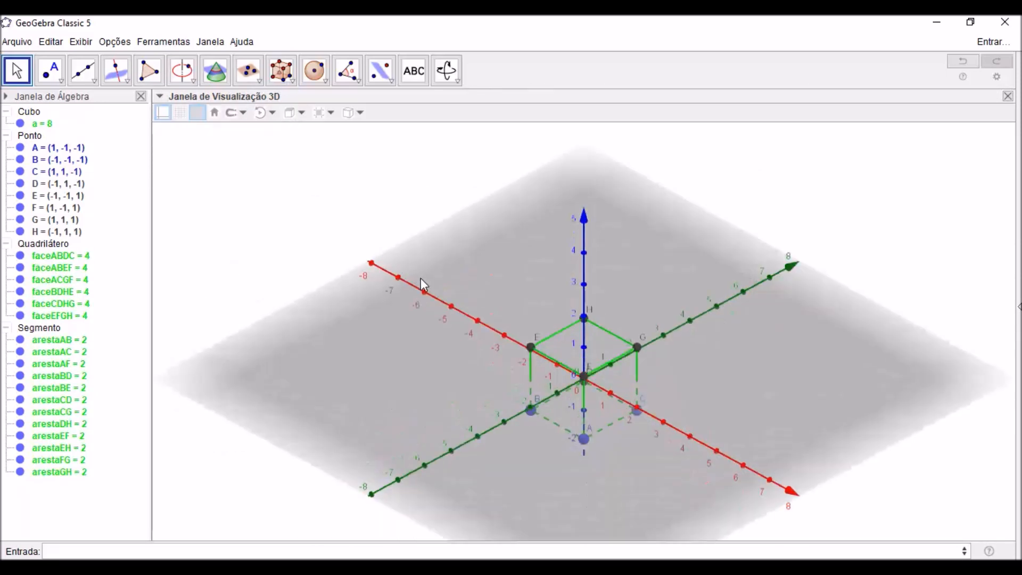
Place a point at the origin of the axes, inside the cube.
drag(420, 277, 430, 266)
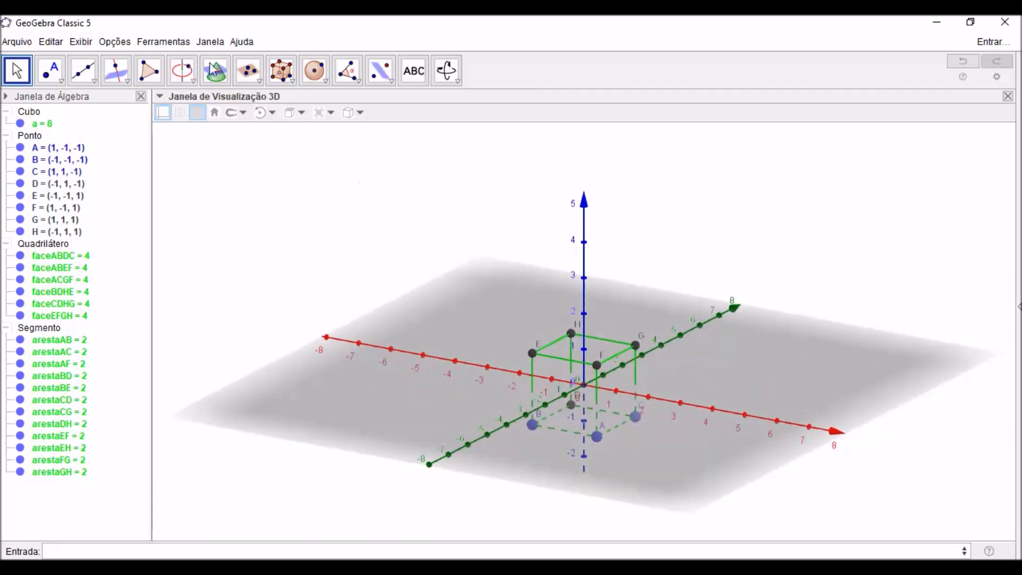
click(50, 71)
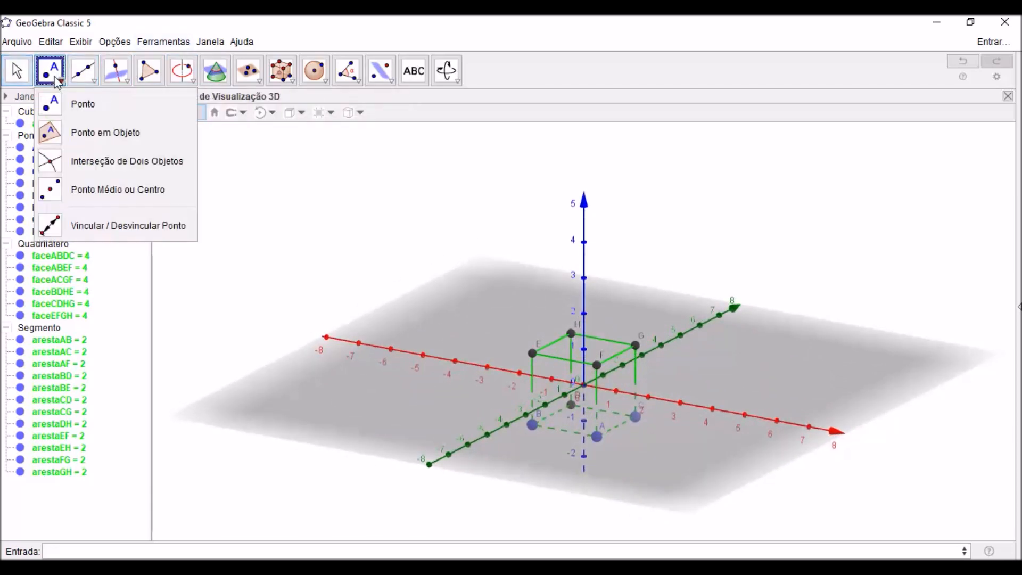
click(59, 106)
click(586, 385)
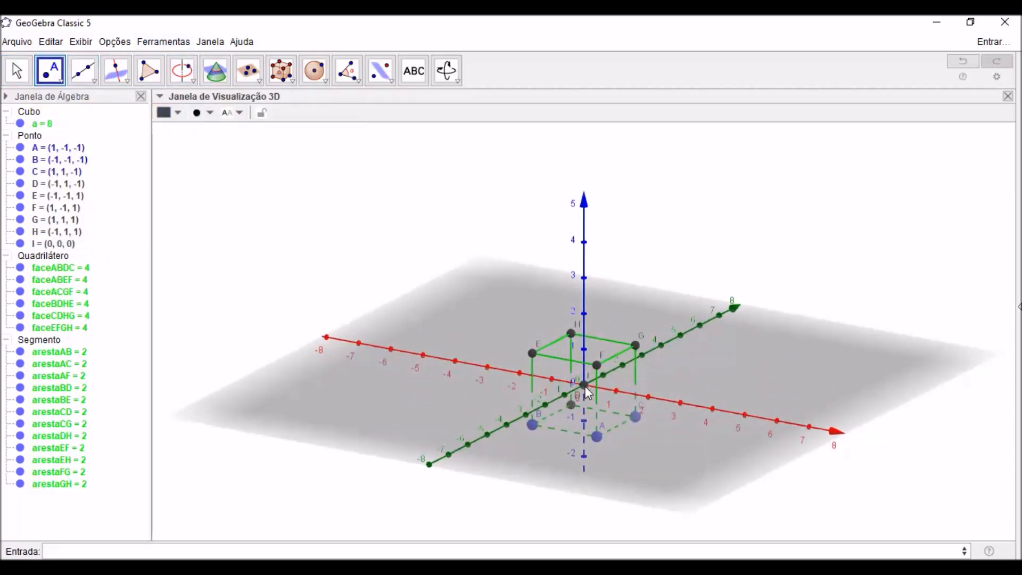
Colour the point at the origin red and leave the Point tool.
click(177, 112)
click(221, 142)
click(176, 113)
click(166, 131)
click(406, 237)
key(Escape)
Hide the grey base plane and the coordinate axes in the 3D view.
mouse_move(425, 235)
mouse_down()
mouse_move(452, 244)
mouse_move(426, 221)
mouse_up()
click(200, 114)
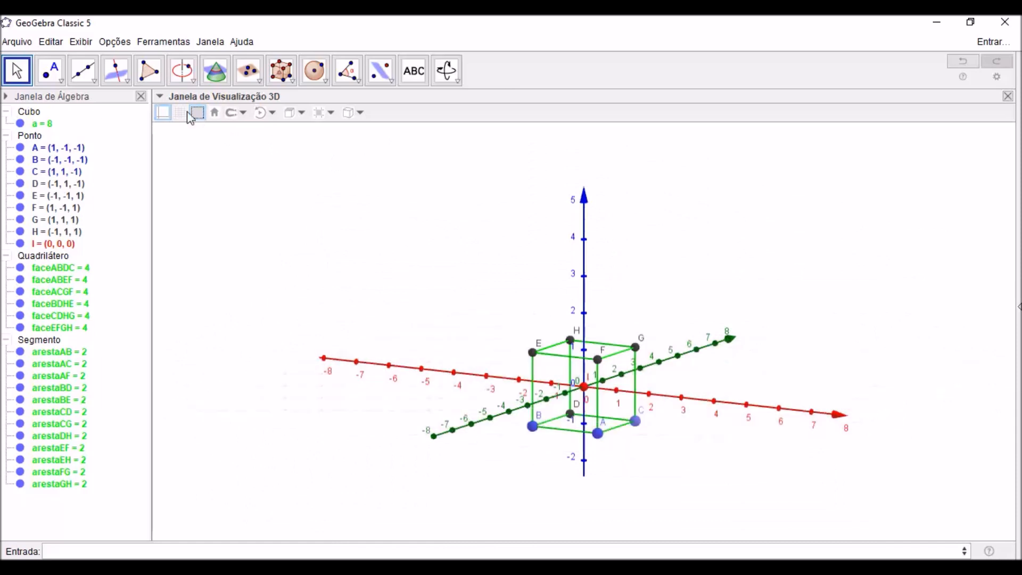
click(162, 115)
mouse_move(342, 206)
mouse_down()
mouse_move(351, 242)
mouse_move(397, 228)
mouse_move(367, 210)
mouse_move(337, 221)
mouse_move(338, 206)
mouse_move(365, 206)
mouse_move(376, 234)
mouse_move(342, 204)
mouse_move(349, 211)
mouse_up()
click(281, 72)
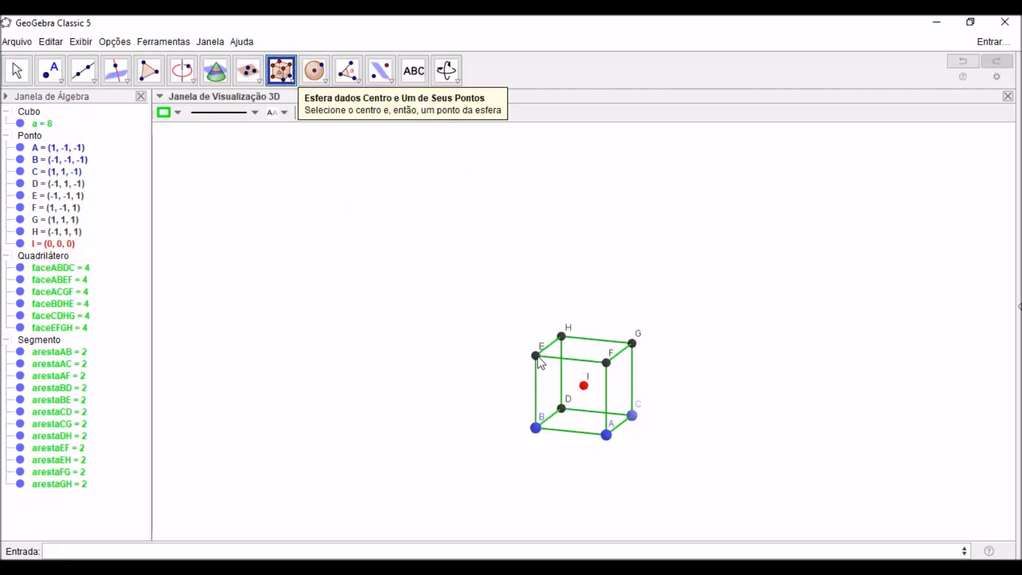
click(536, 356)
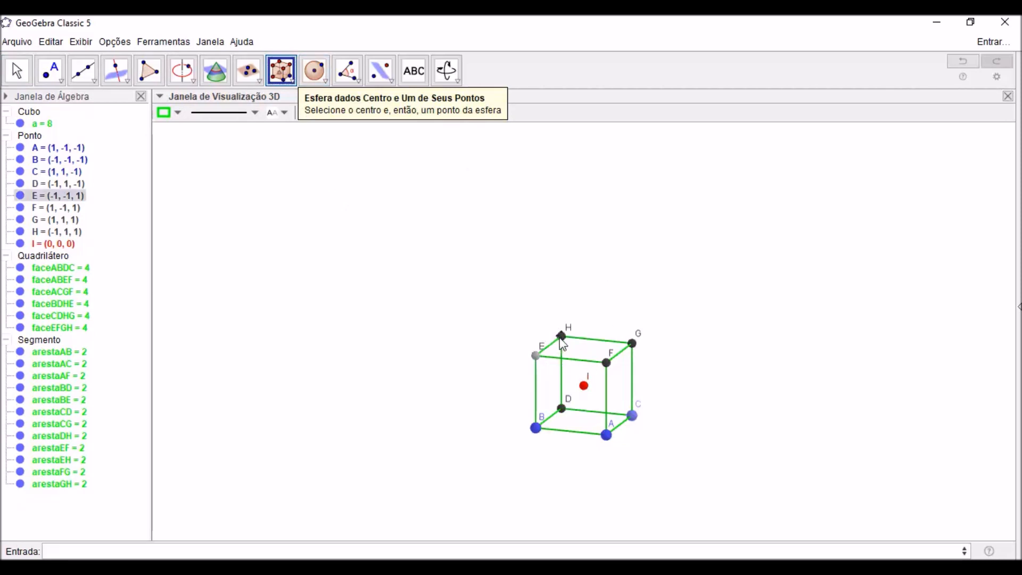
click(562, 337)
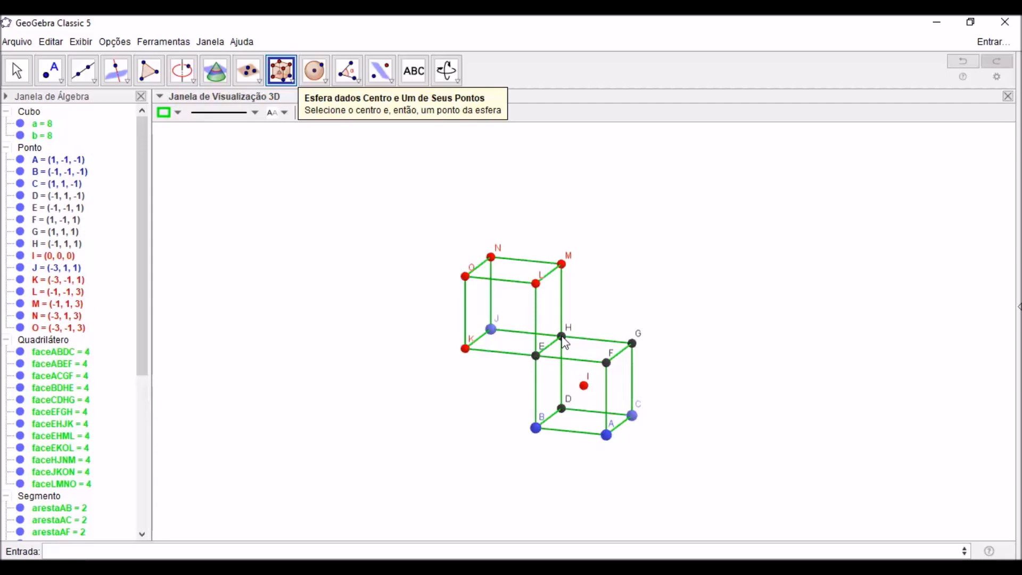
key(ctrl+z)
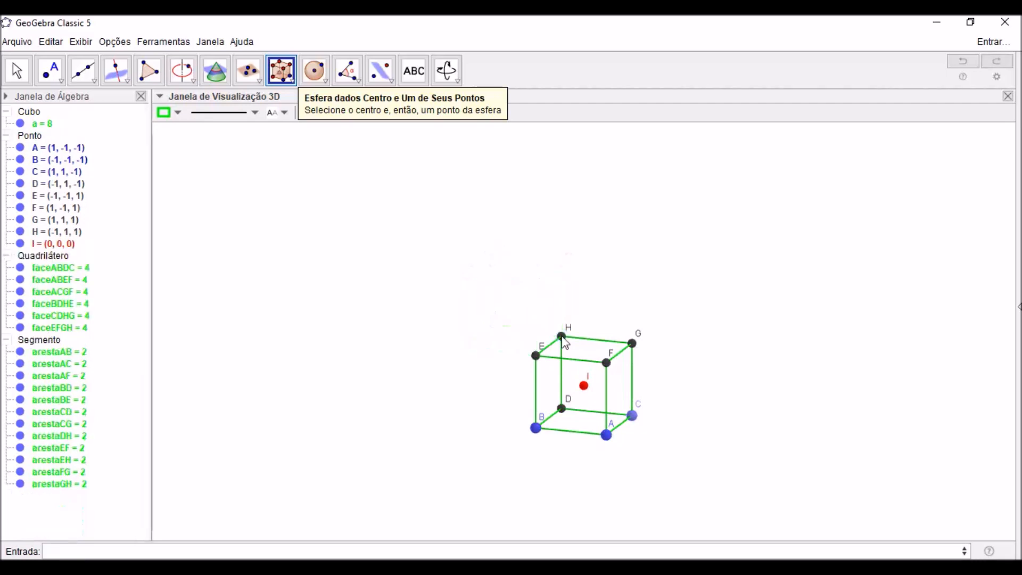
Build five more cubes around the first one from the point pairs H–E, E–B, B–D, D–C and C–A.
click(562, 338)
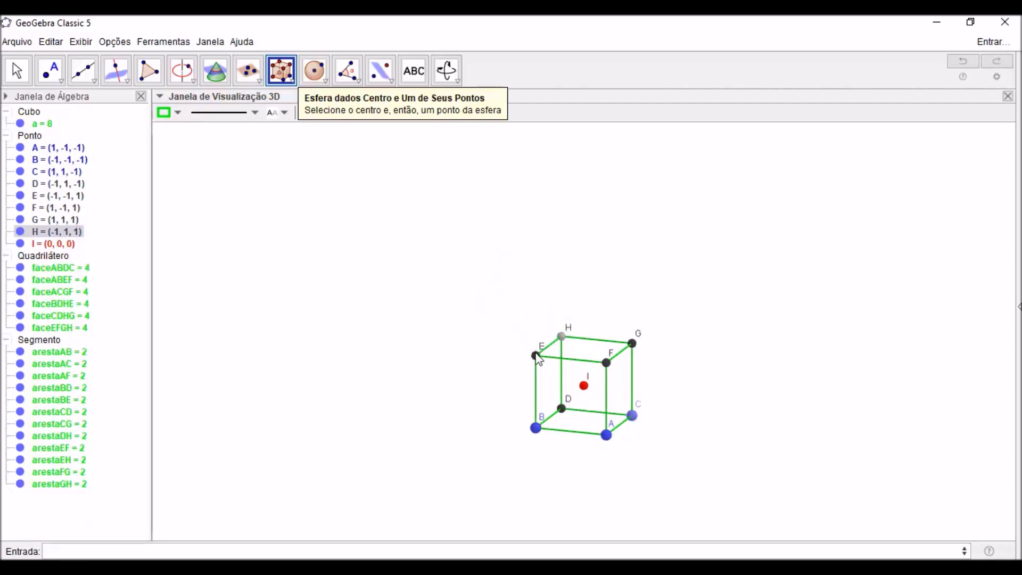
click(536, 356)
click(535, 356)
click(536, 427)
click(535, 427)
click(561, 408)
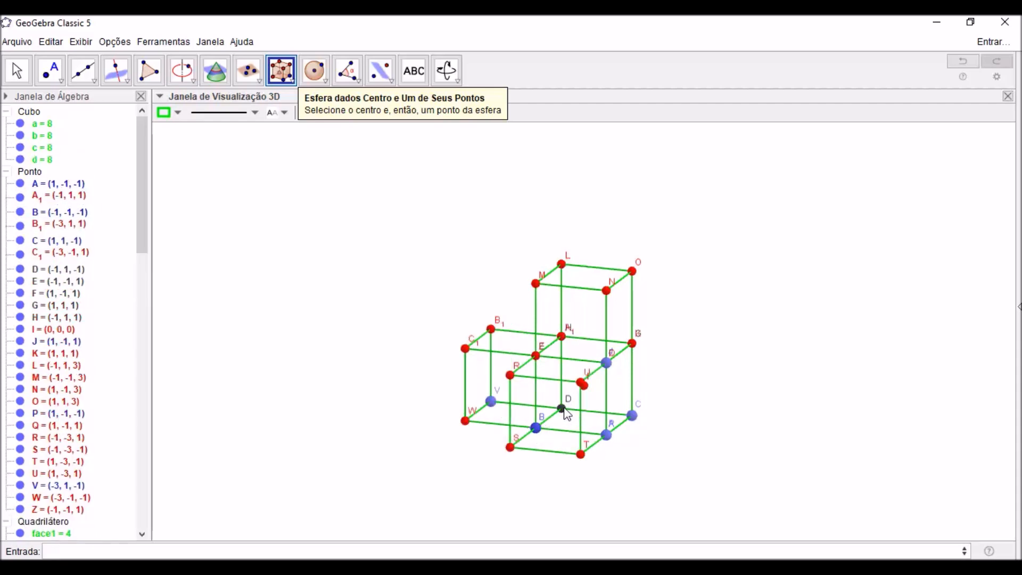
click(561, 408)
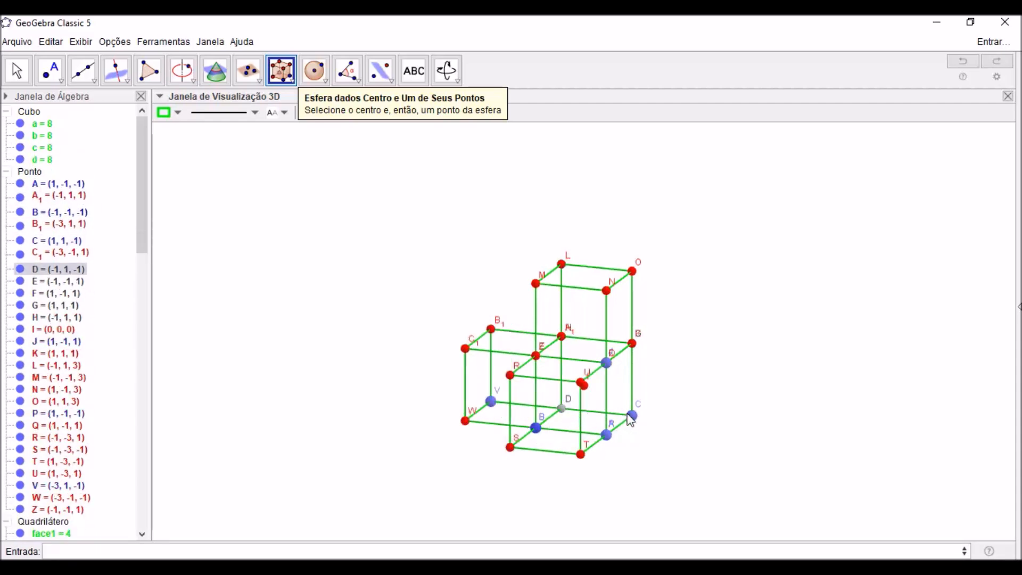
click(633, 416)
click(632, 417)
click(608, 436)
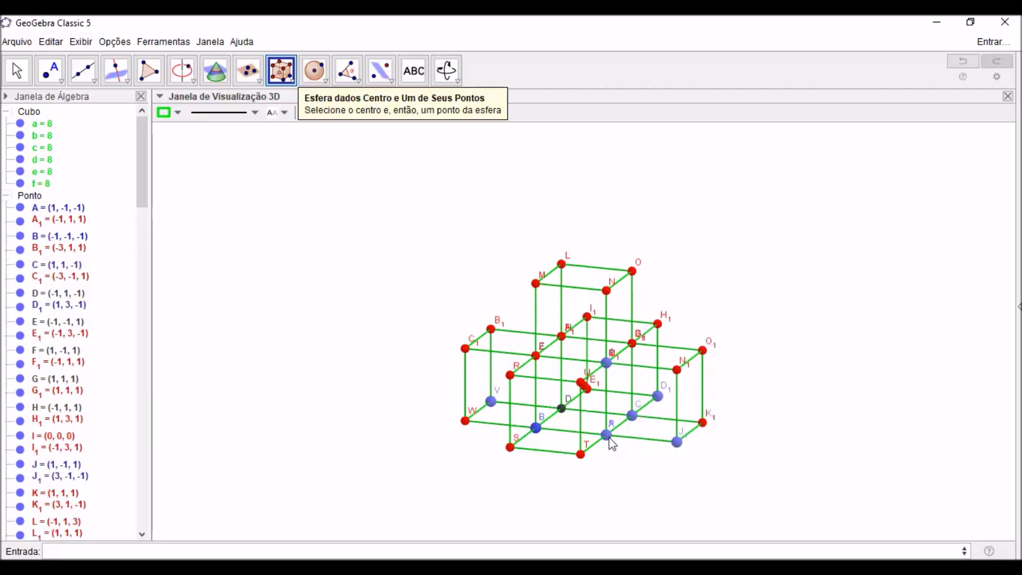
key(Escape)
Reflect the cube vertex directly above D through point D.
drag(675, 490, 638, 477)
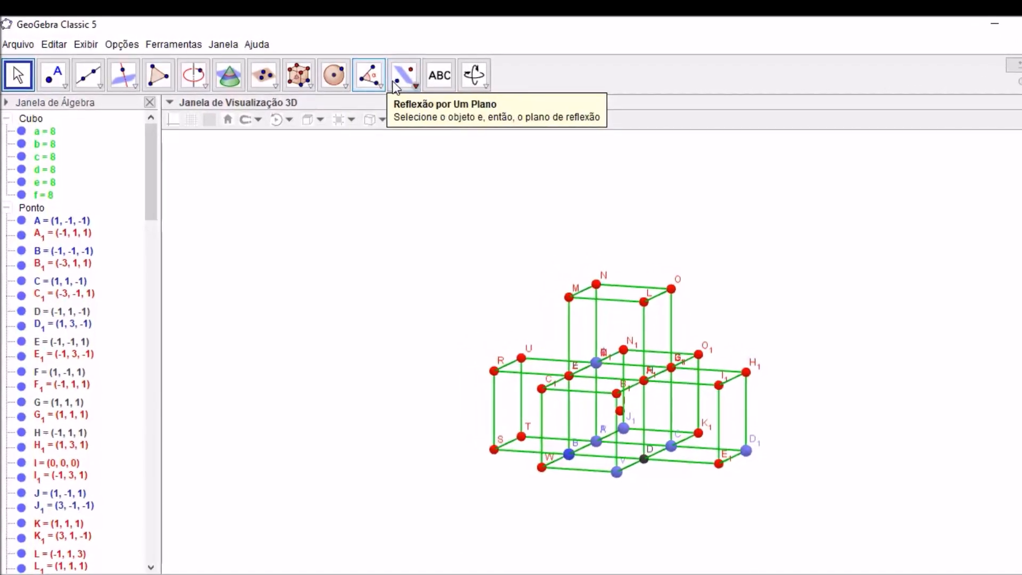
click(409, 82)
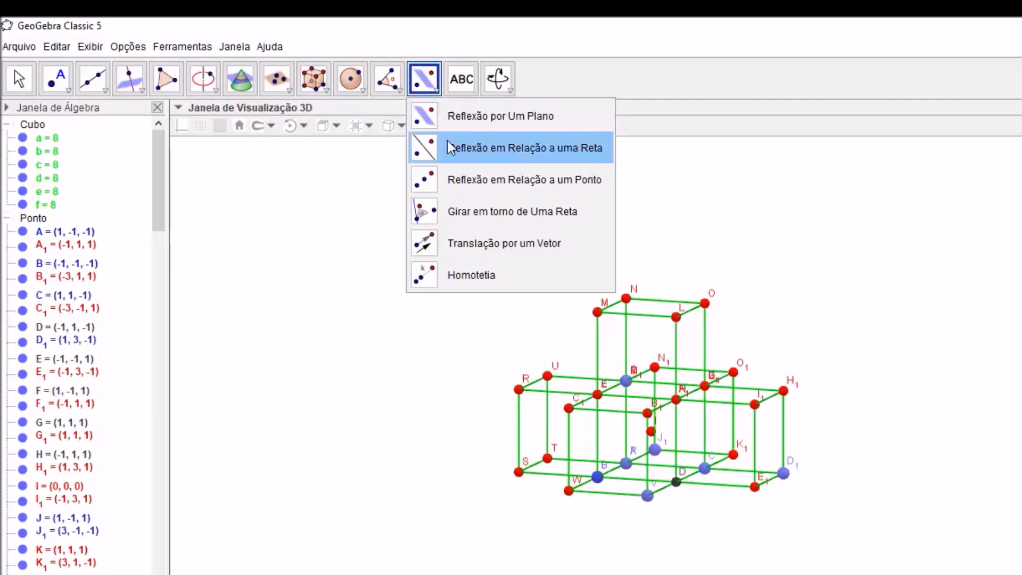
click(468, 186)
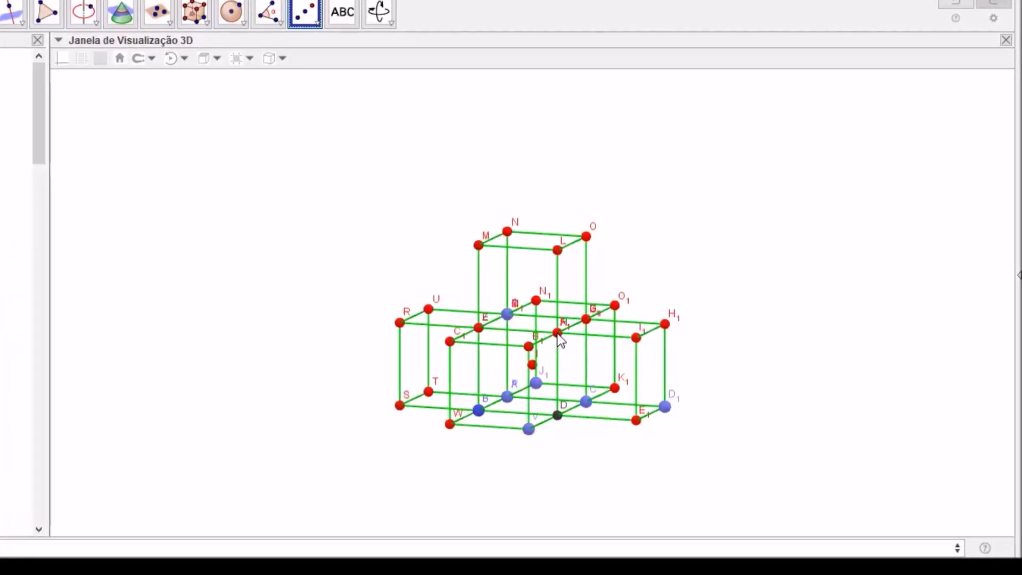
click(556, 416)
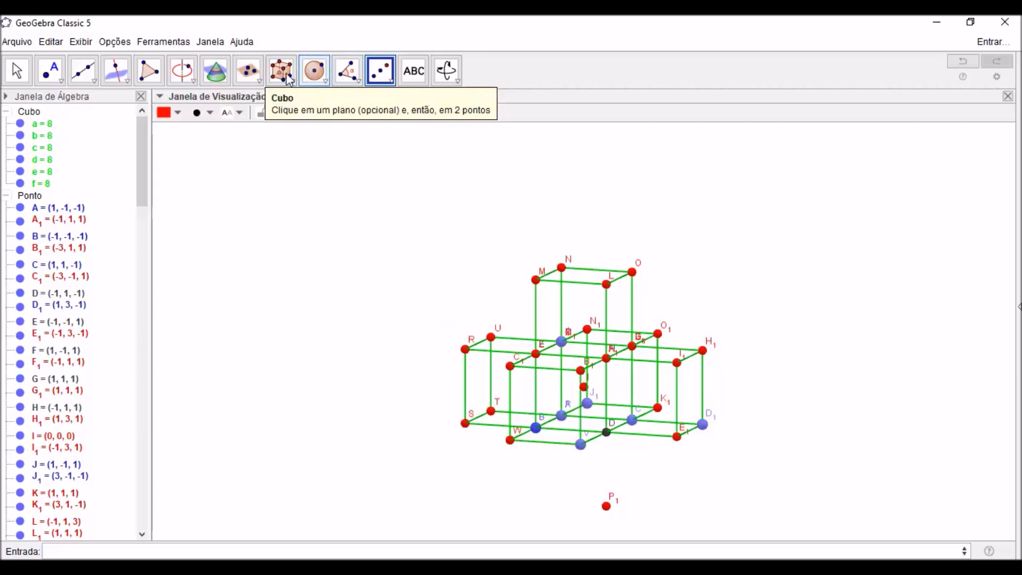
Build a cube beneath the central one from point D and the reflected point P₁.
click(288, 79)
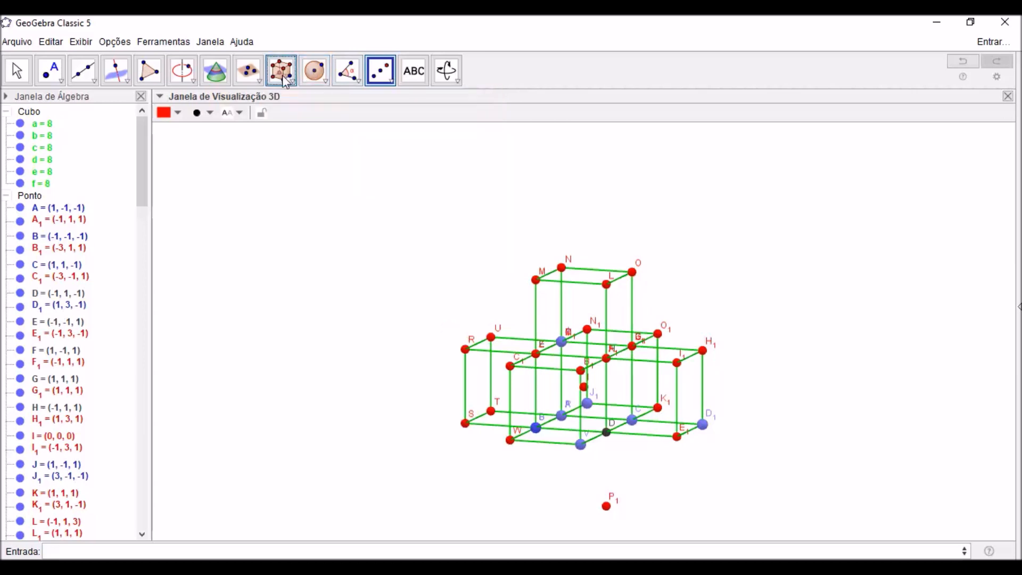
click(606, 432)
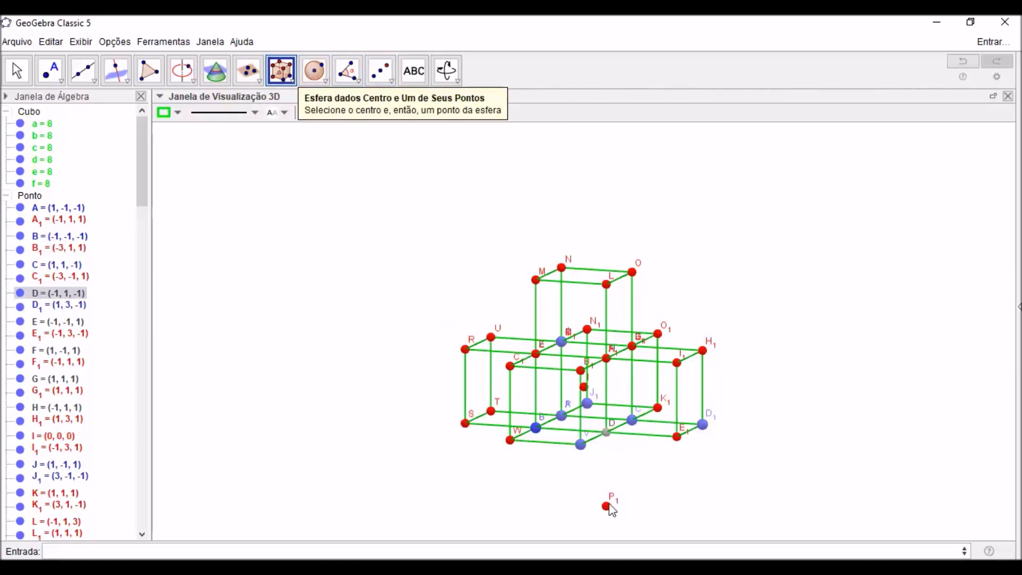
click(606, 506)
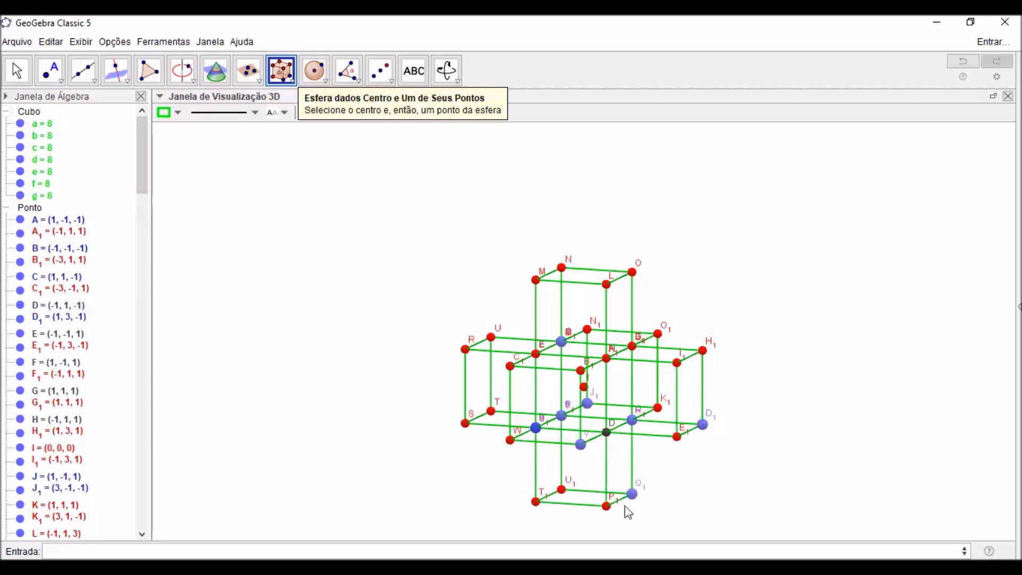
key(Escape)
Turn the cube arrangement around and start the automatic rotation of the 3D view.
right_drag(763, 486, 487, 512)
click(261, 113)
Select all points, colour them black and reduce their point size.
click(30, 209)
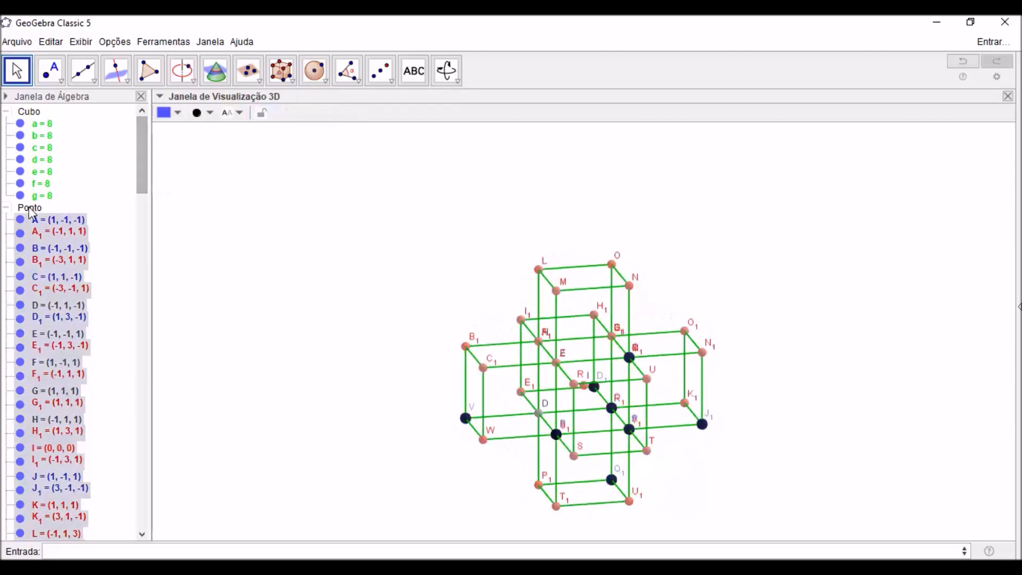
right_click(32, 212)
click(178, 113)
click(292, 155)
click(203, 112)
click(229, 131)
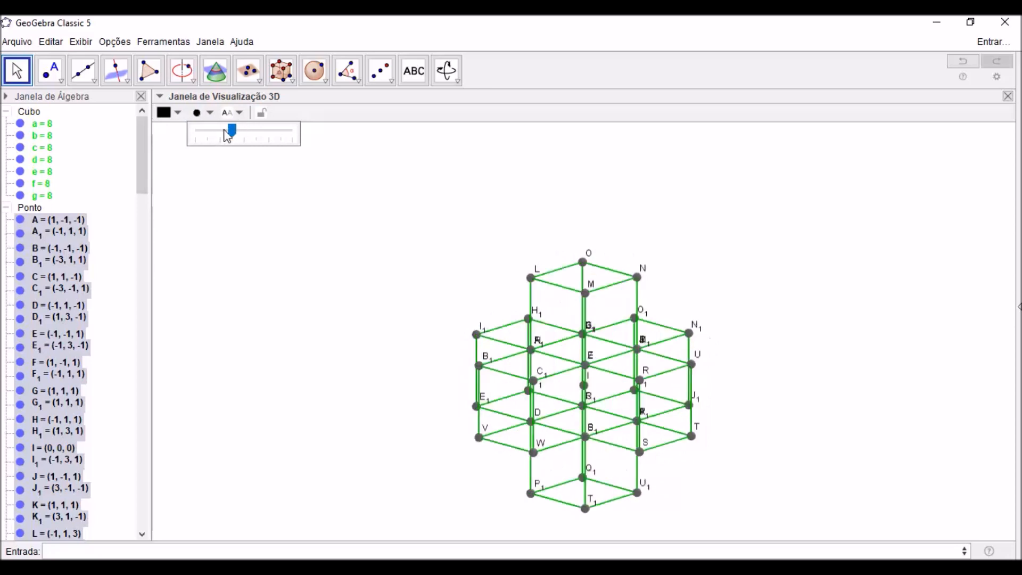
click(362, 178)
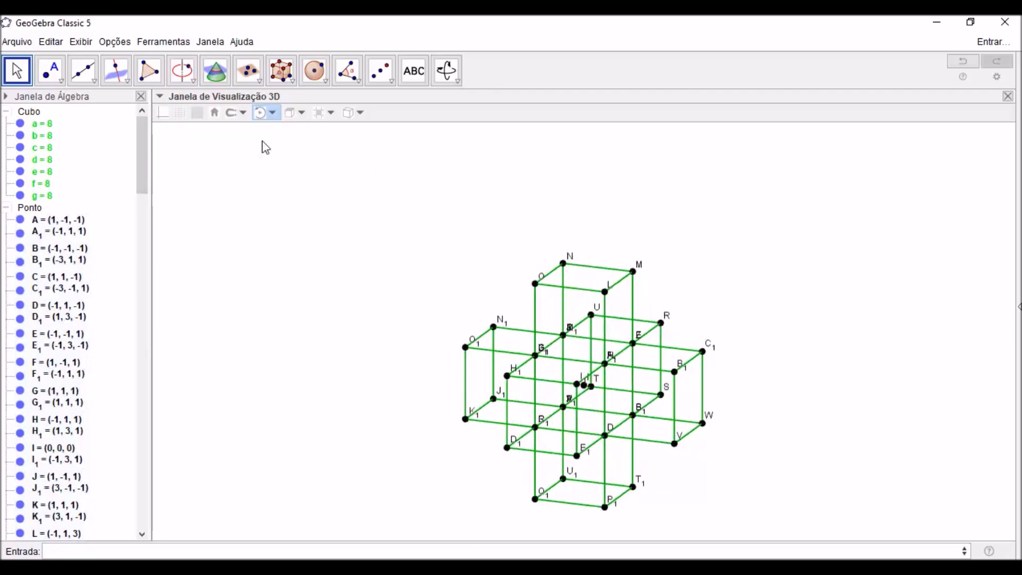
Hide the labels of all selected points.
right_click(39, 213)
click(90, 282)
drag(486, 251, 392, 256)
Colour the central cube (a) purple and increase its fill opacity.
click(42, 127)
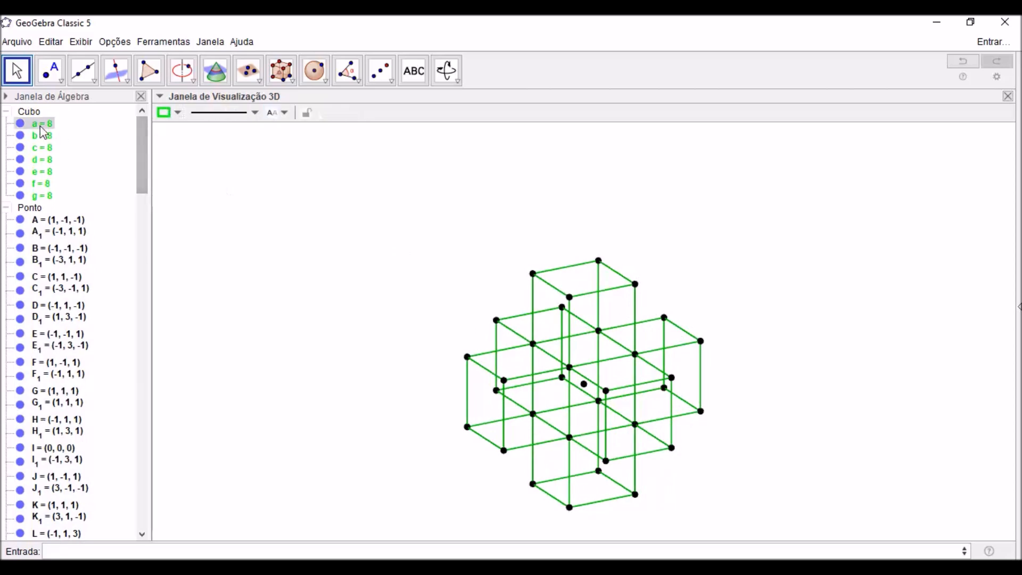
click(178, 114)
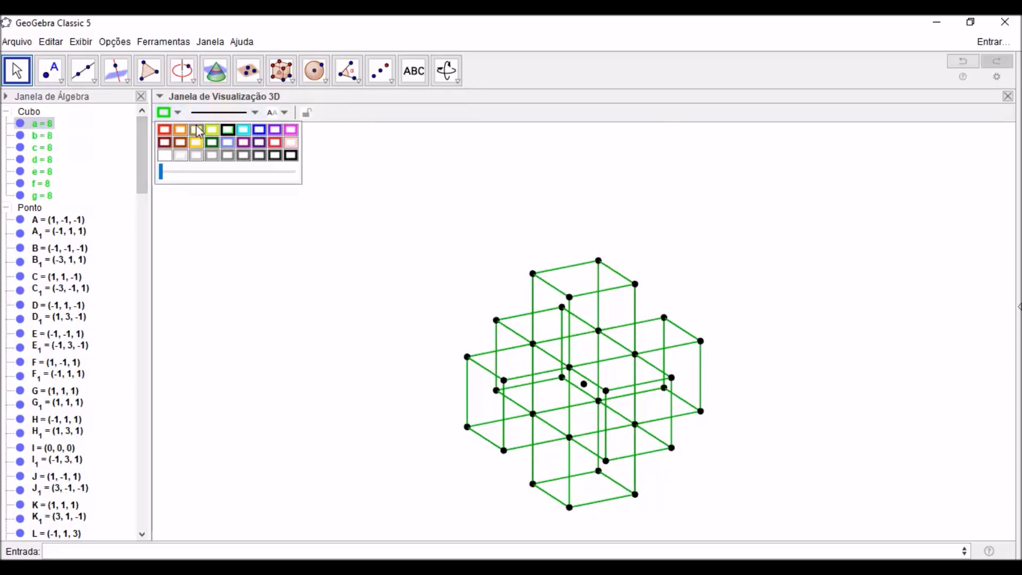
click(245, 143)
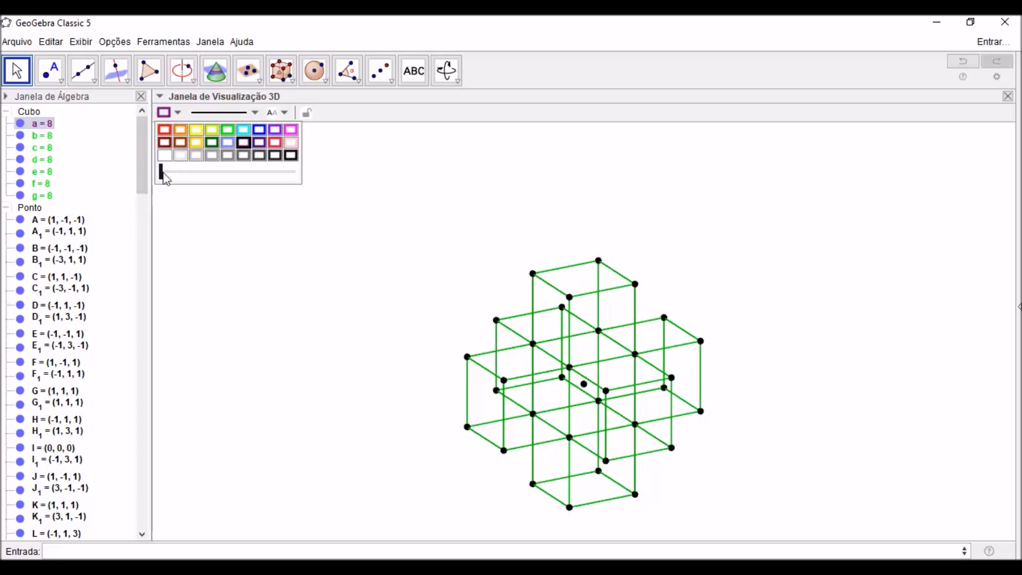
click(229, 174)
click(240, 173)
click(261, 173)
click(261, 174)
click(261, 174)
click(261, 174)
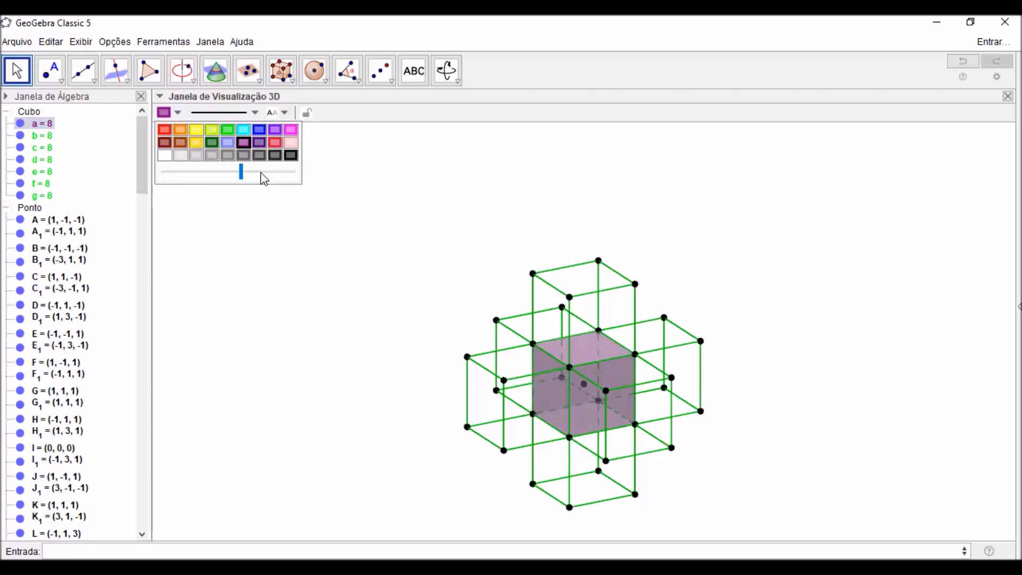
click(261, 174)
click(394, 267)
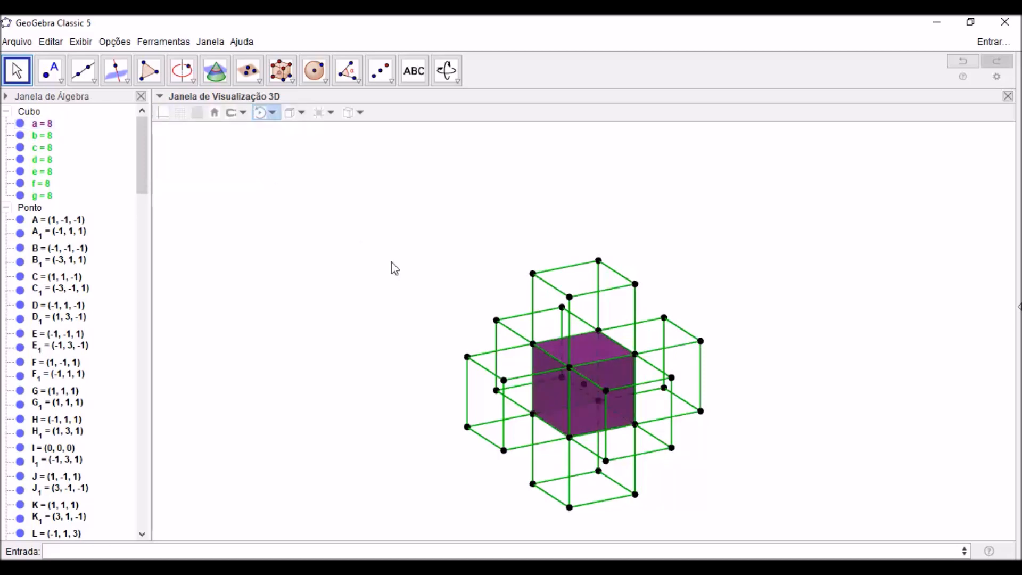
Construct the centres of the upper cube and one side cube as midpoints between opposite vertices.
drag(389, 263, 330, 269)
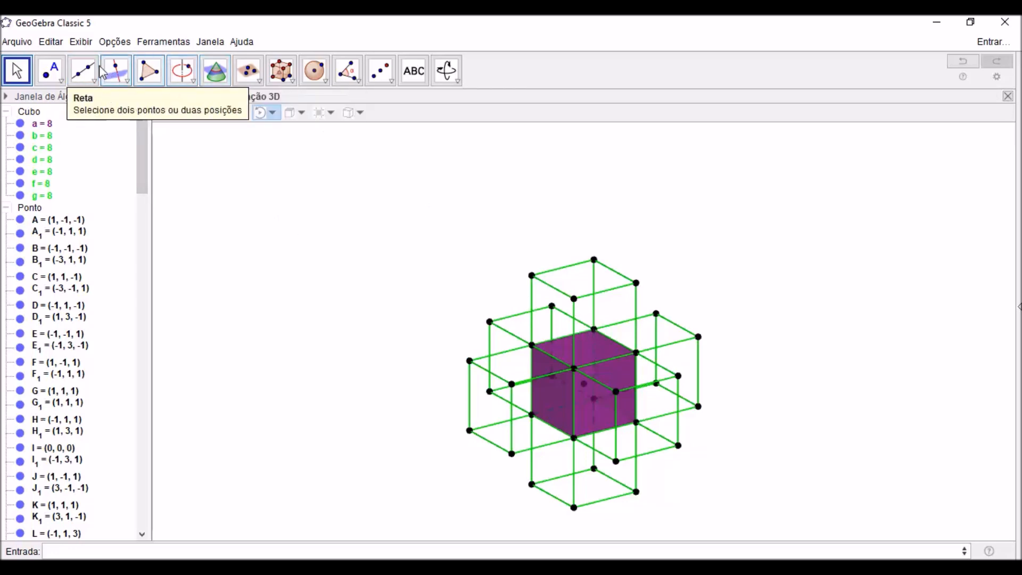
click(584, 384)
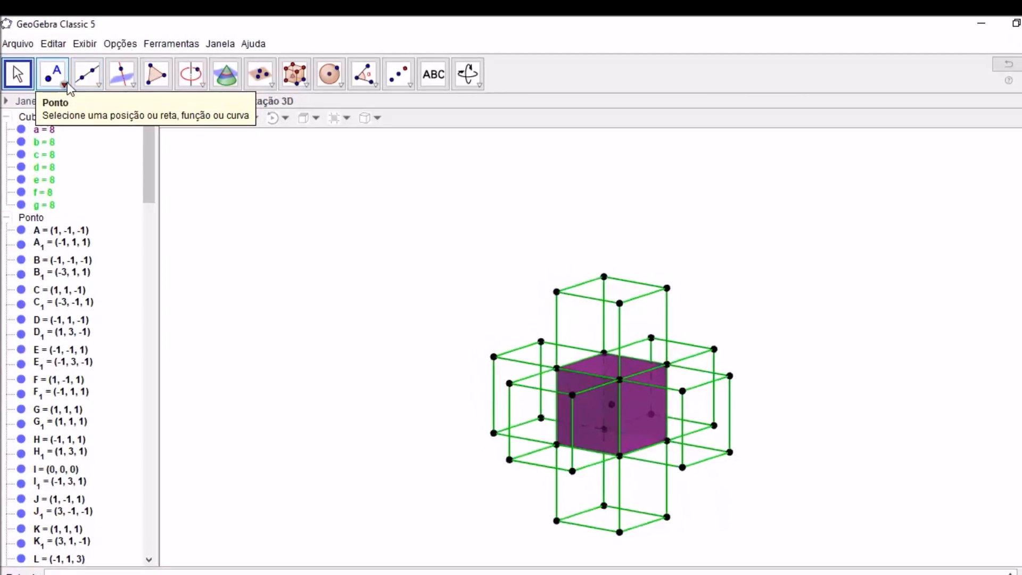
click(65, 85)
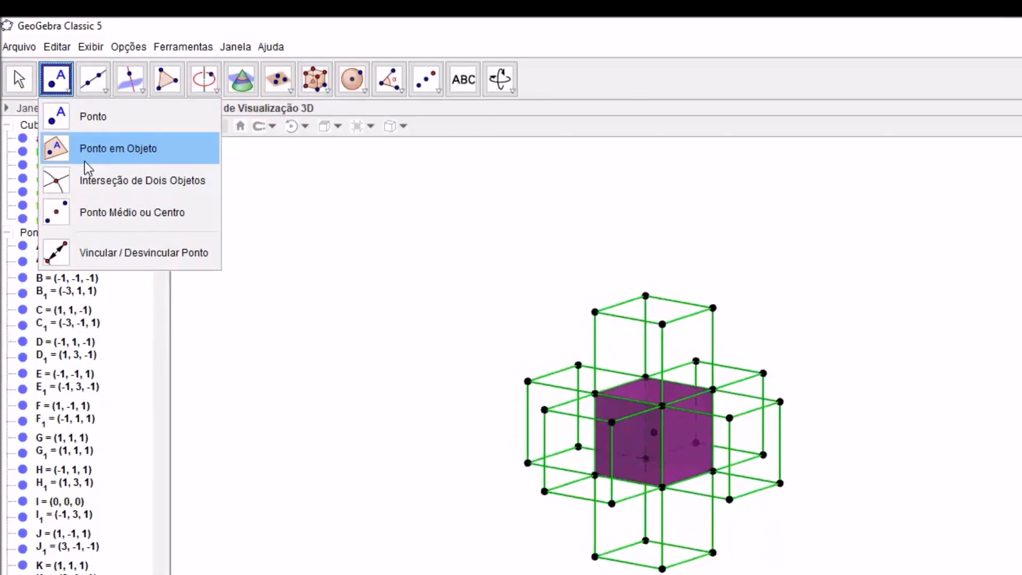
click(99, 200)
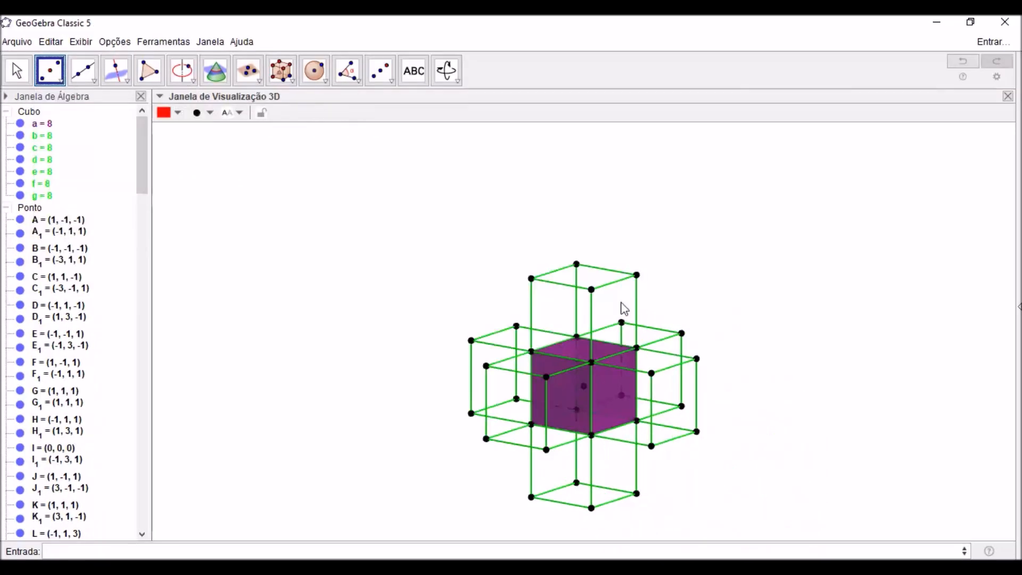
click(591, 362)
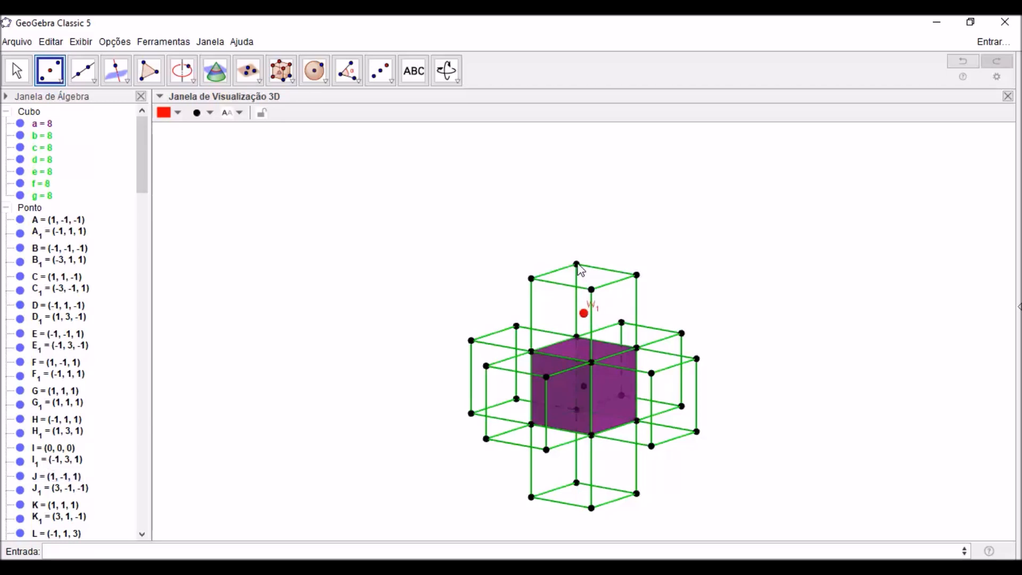
click(591, 360)
key(Escape)
Construct the centres of the lower cube and the three remaining side cubes as midpoints between opposite vertices.
drag(830, 385, 671, 391)
click(53, 72)
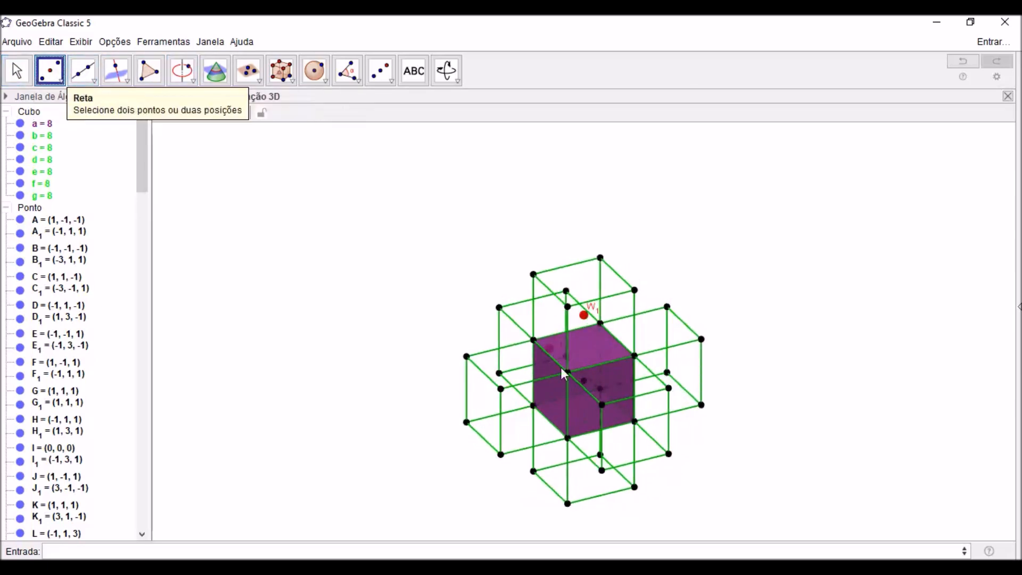
click(517, 397)
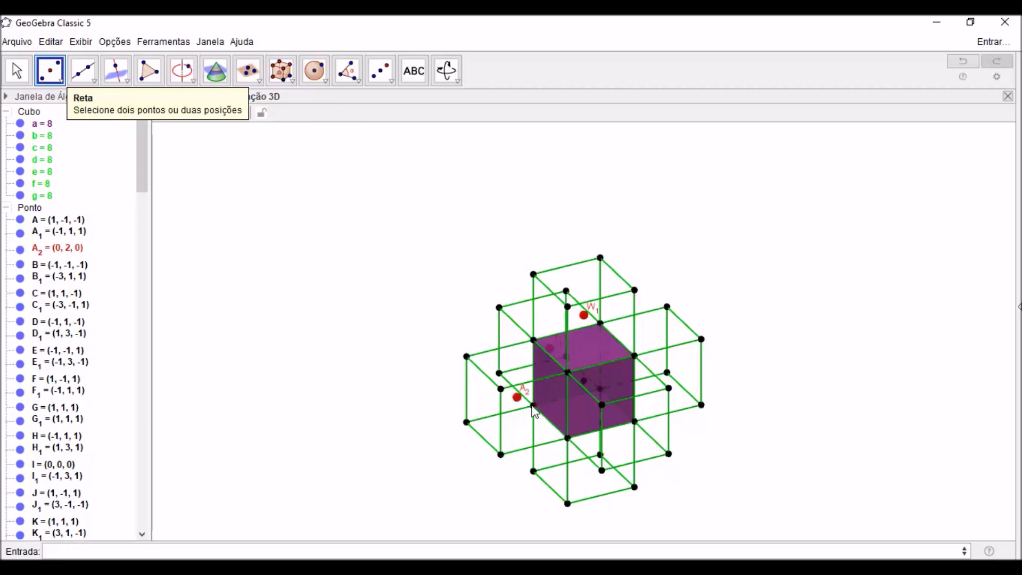
click(636, 489)
click(634, 391)
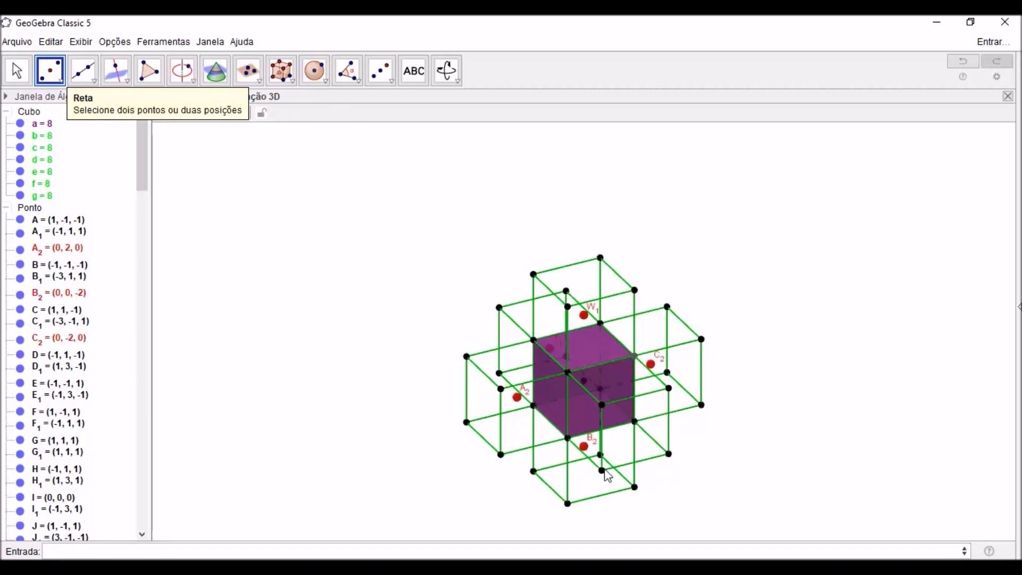
click(618, 413)
key(Escape)
drag(835, 444, 491, 441)
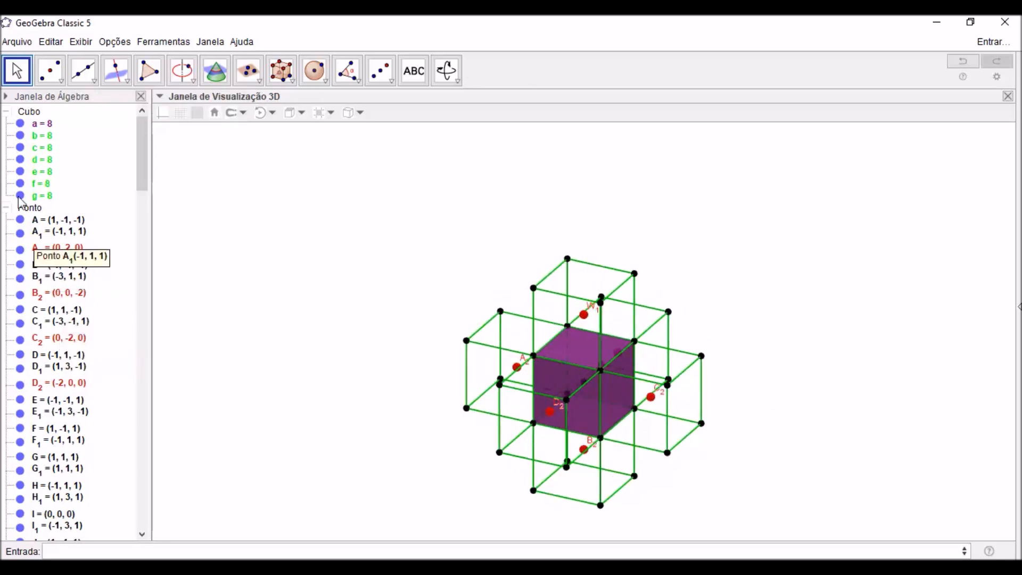
Hide the four outer vertices of the upper cube.
click(25, 134)
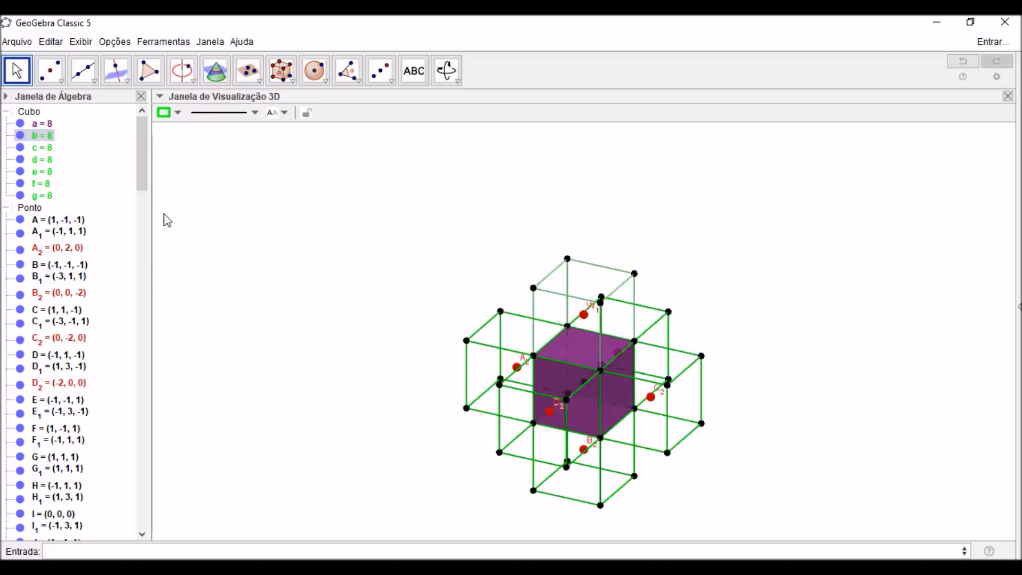
click(224, 232)
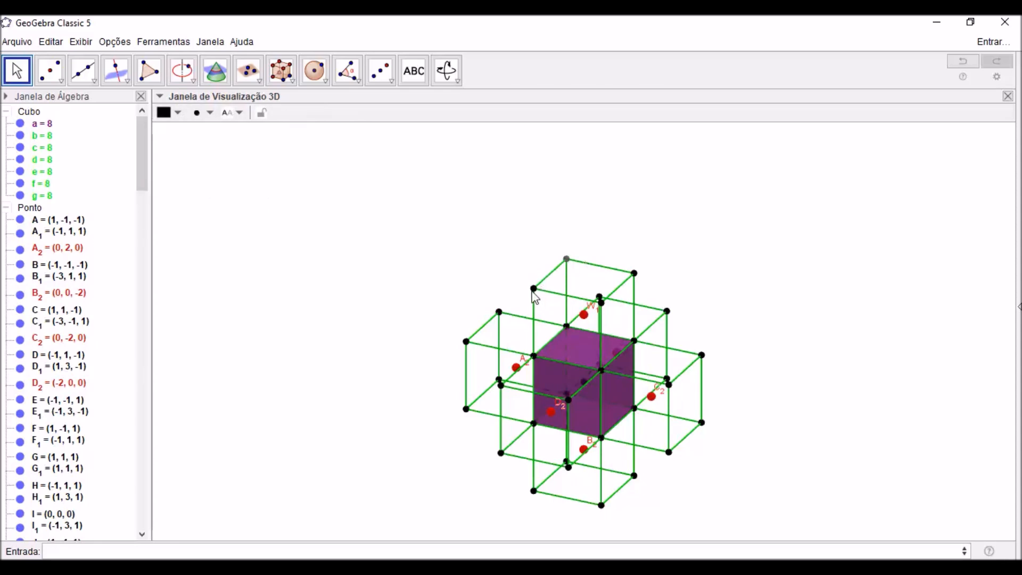
right_click(636, 275)
click(215, 172)
Select and hide the outer vertices of the lower cube and of the opposite side cubes around A₂ and C₂.
drag(753, 296, 715, 347)
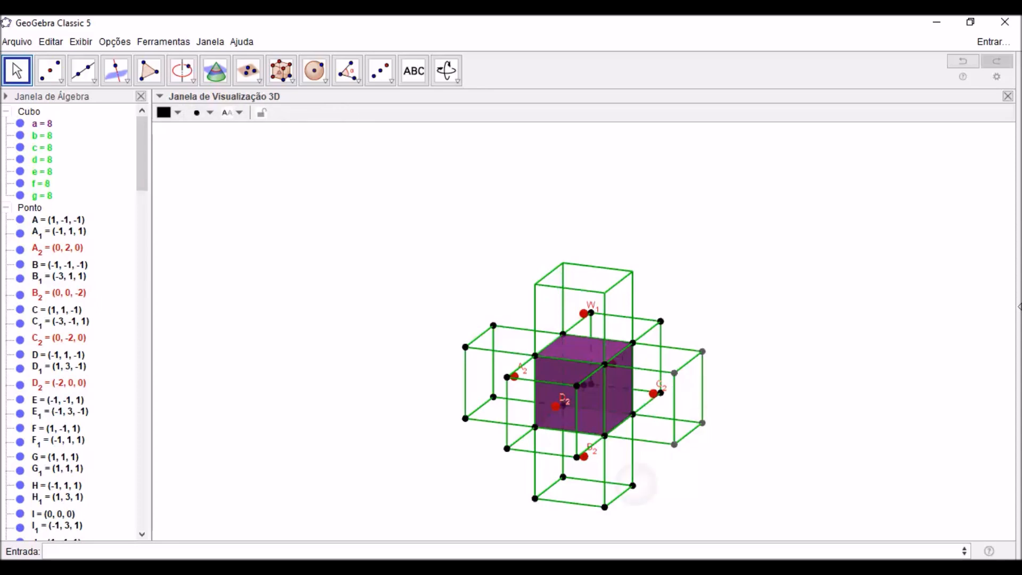
ctrl+click(493, 397)
ctrl+click(465, 418)
ctrl+click(465, 347)
ctrl+click(492, 326)
key(ctrl+g)
Hide the outer vertices of the last two side cubes, around Z₁ and D₂.
drag(907, 335, 868, 336)
click(469, 346)
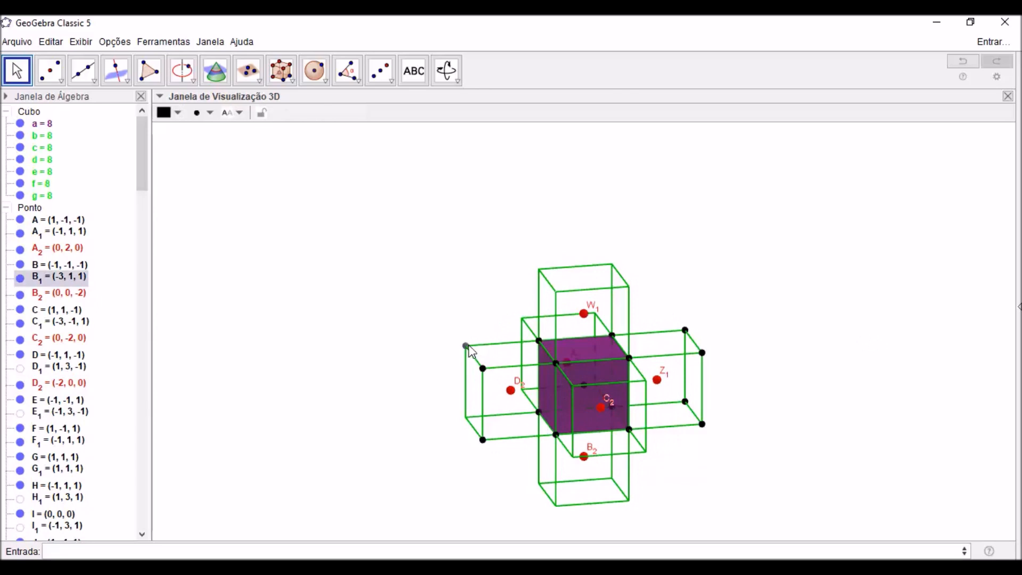
key(Menu)
key(Down)
key(Down)
key(Return)
right_drag(822, 398, 725, 401)
key(Escape)
Hide the six outer cubes b to g, keeping the purple central cube shown.
click(40, 136)
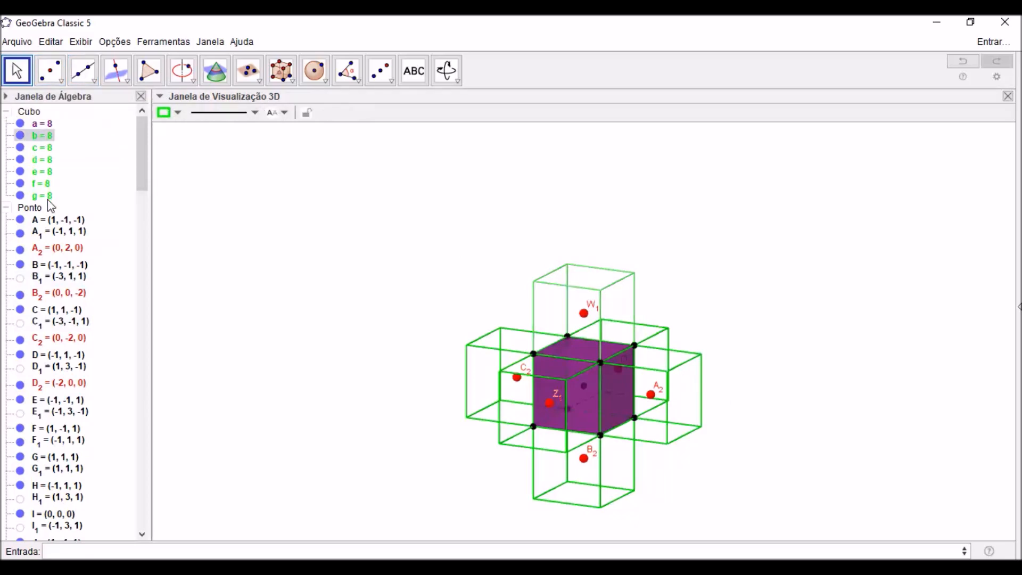
shift+click(47, 198)
right_click(47, 199)
click(91, 233)
right_drag(895, 377, 846, 385)
click(842, 378)
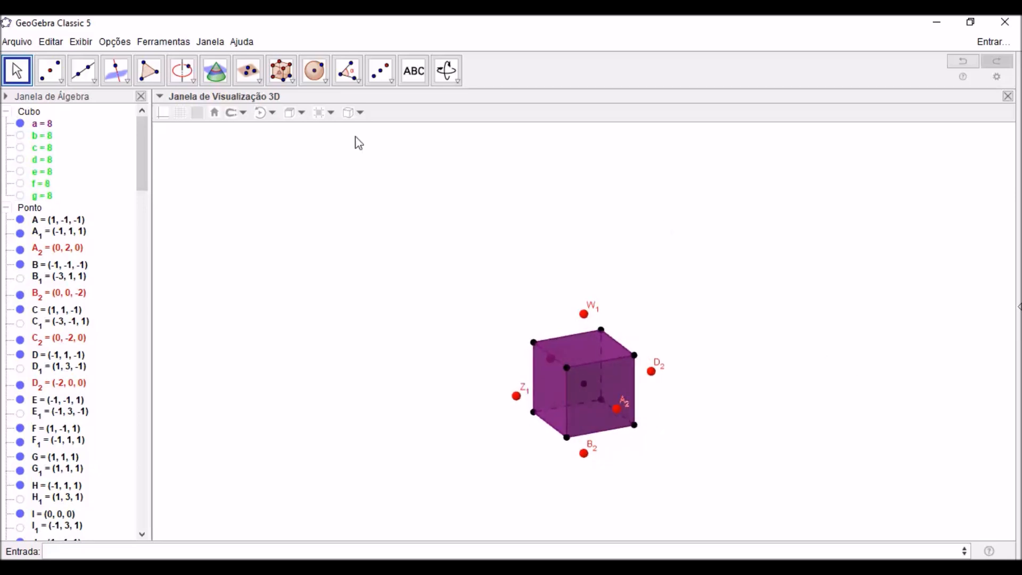
Set the Polygon tool's style to blue with full fill opacity.
click(149, 71)
click(179, 117)
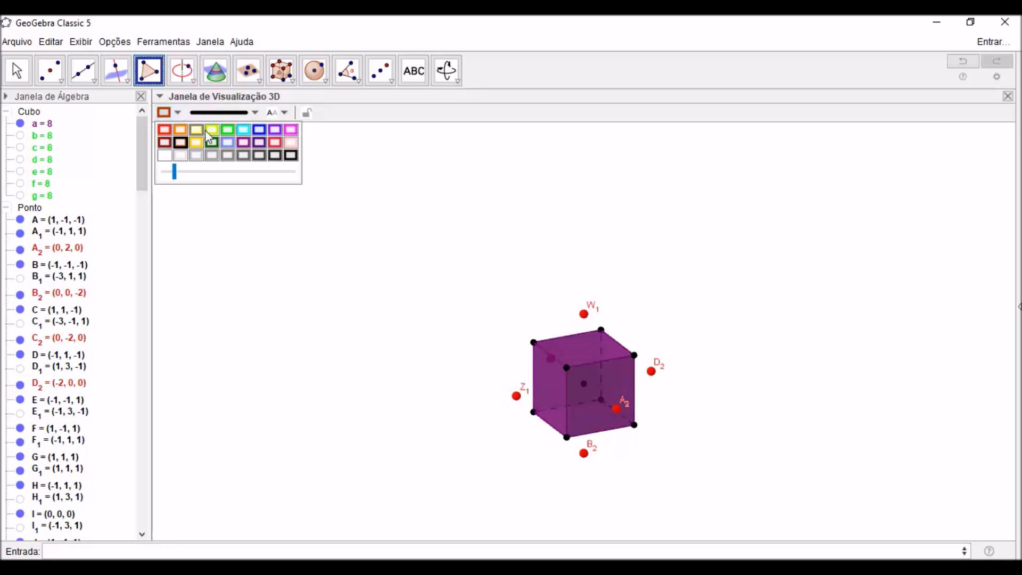
click(260, 128)
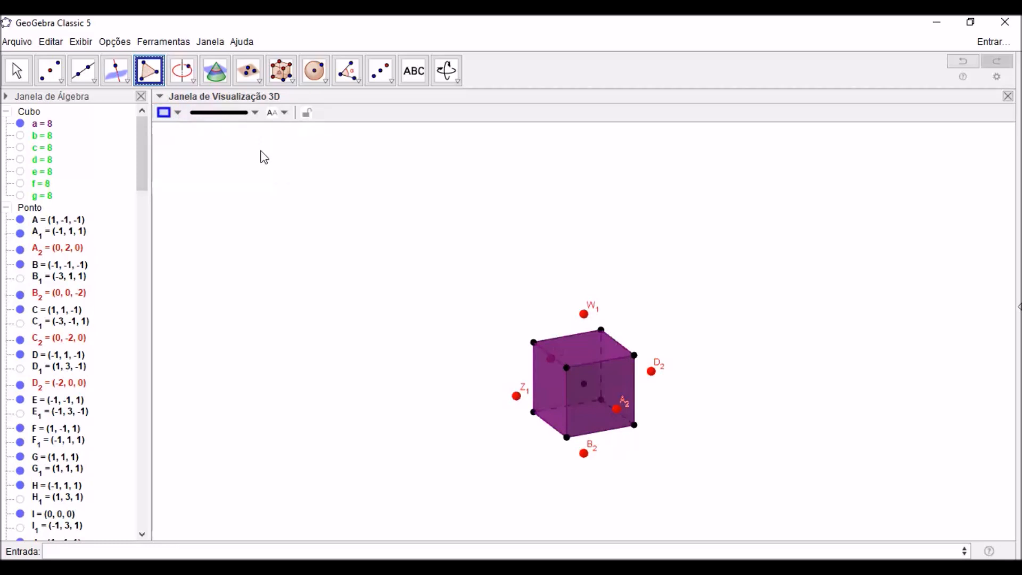
click(171, 114)
click(289, 177)
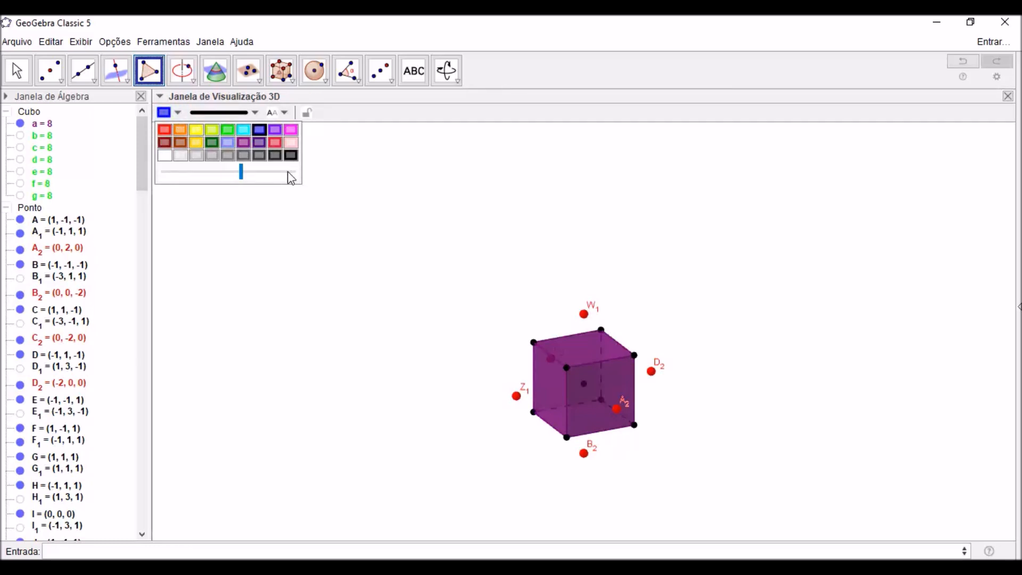
click(290, 176)
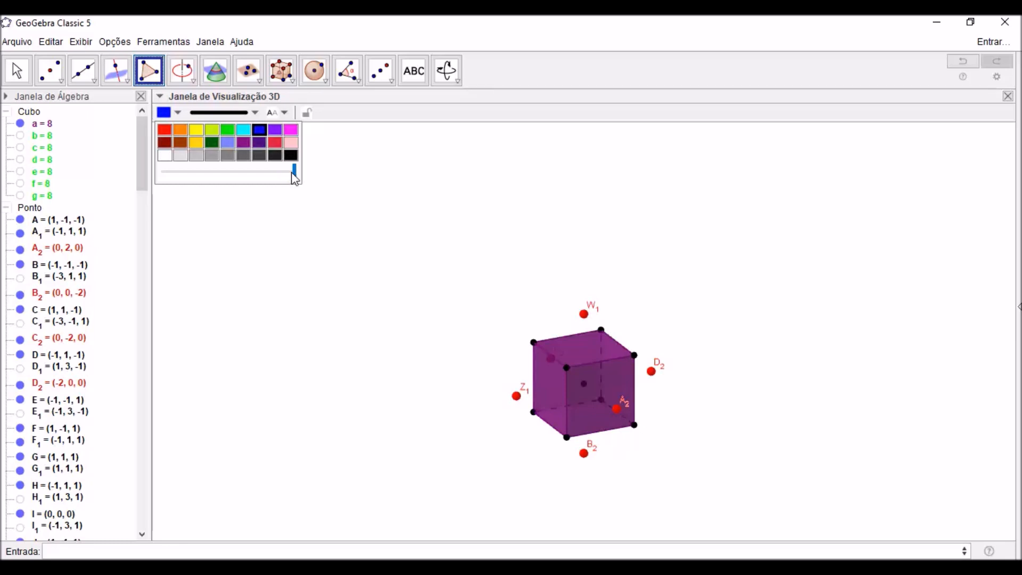
Draw a rhombus through W₁, A₂ and the two central cube vertices between them.
click(587, 322)
click(566, 367)
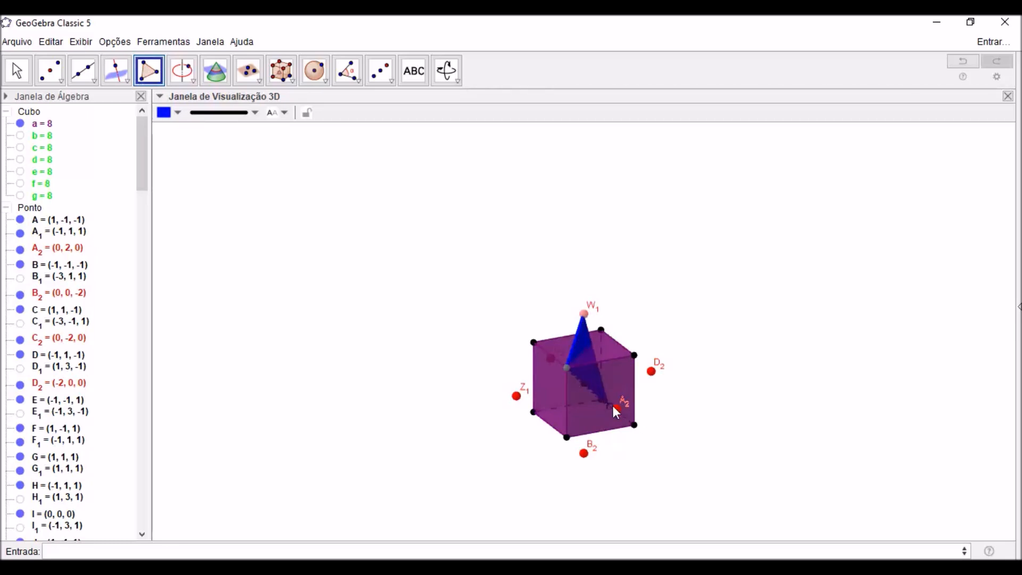
click(615, 407)
click(634, 354)
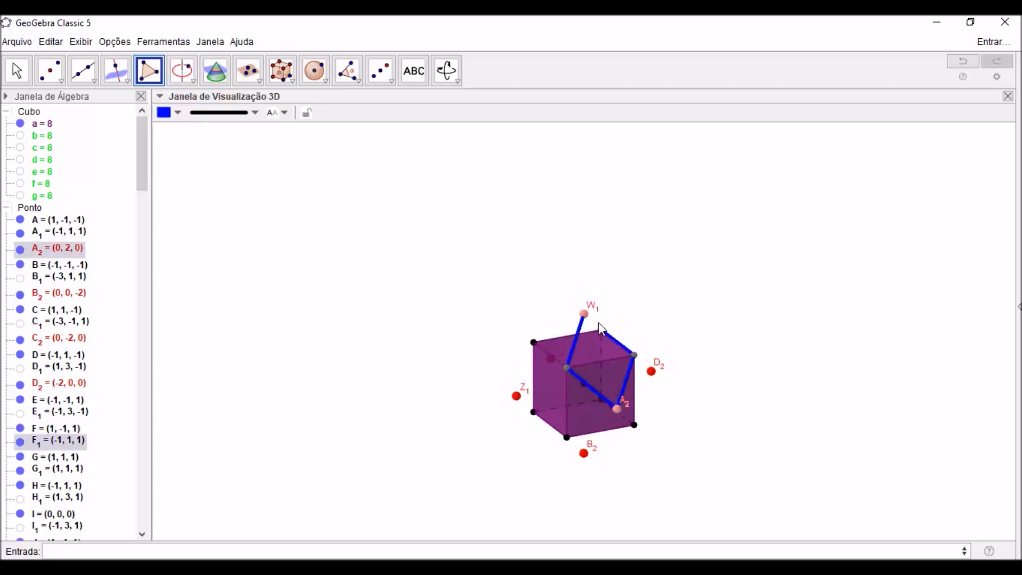
click(584, 314)
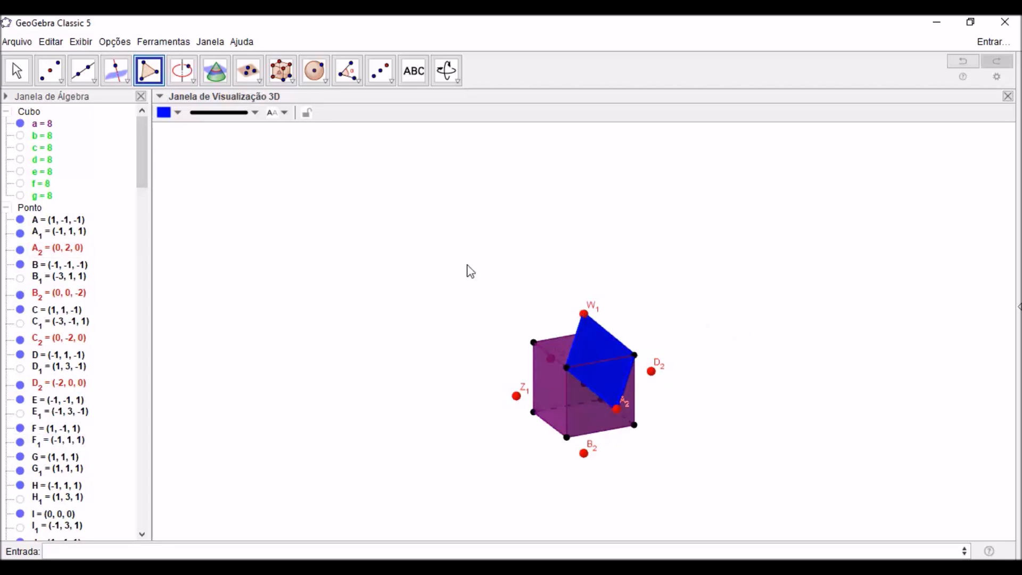
key(Escape)
mouse_move(391, 248)
mouse_down()
mouse_move(385, 257)
mouse_move(312, 258)
mouse_move(415, 258)
mouse_move(381, 255)
mouse_up()
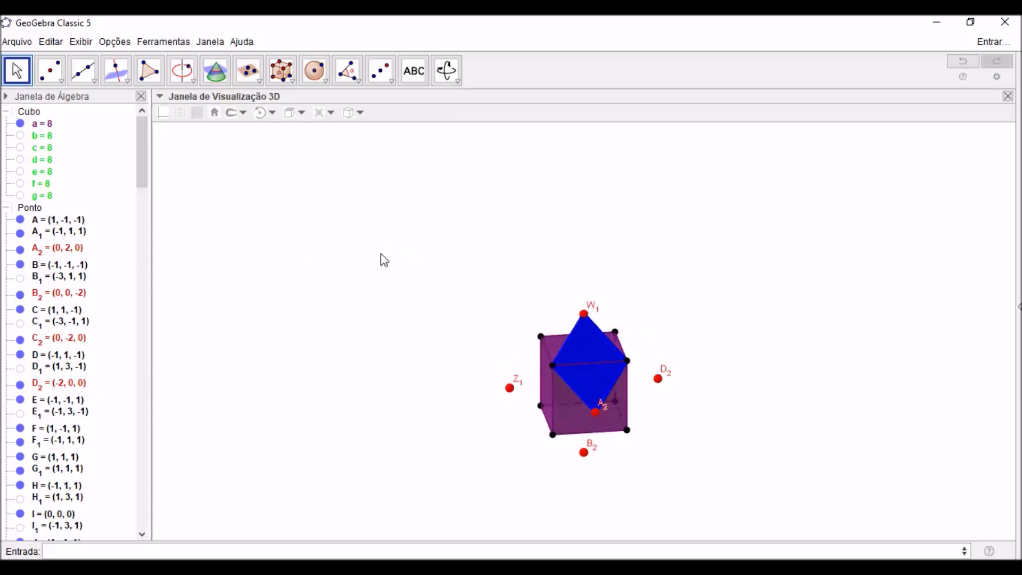
Show the six outer cubes b to g again.
shift+click(43, 196)
right_click(45, 198)
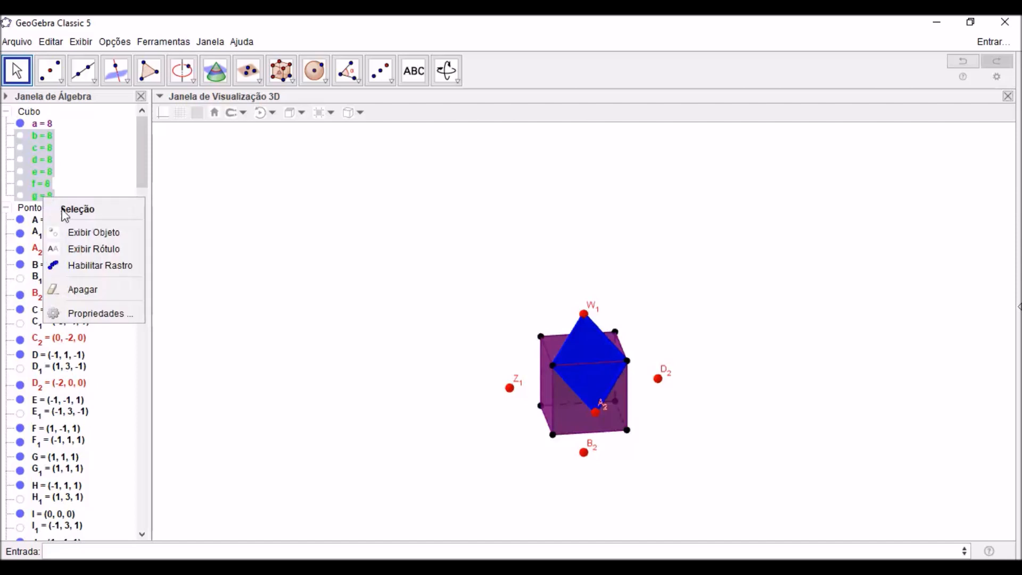
click(86, 236)
drag(352, 282, 300, 280)
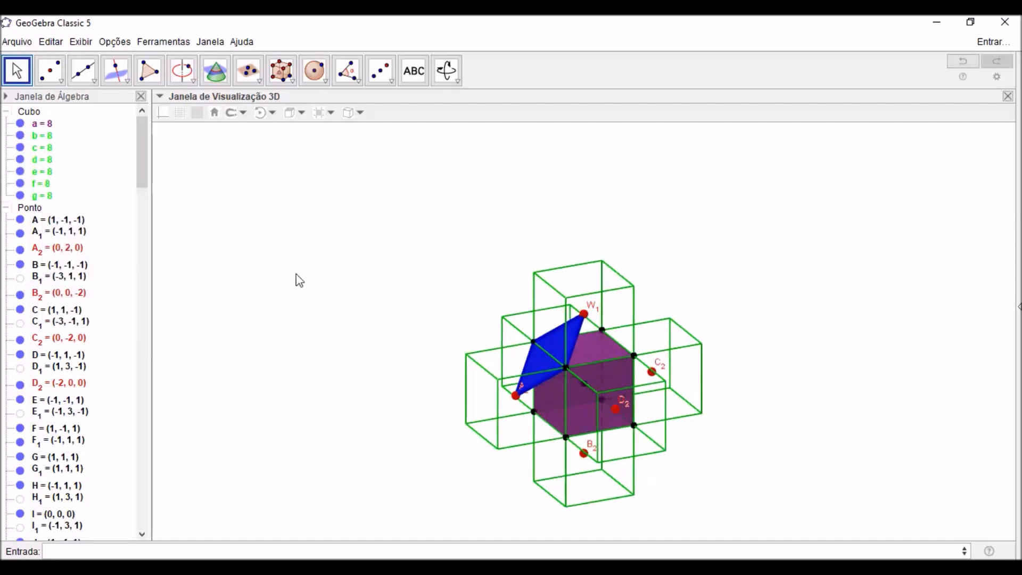
Draw a rhombus through W₁, D₂ and the two central cube vertices between them.
click(149, 70)
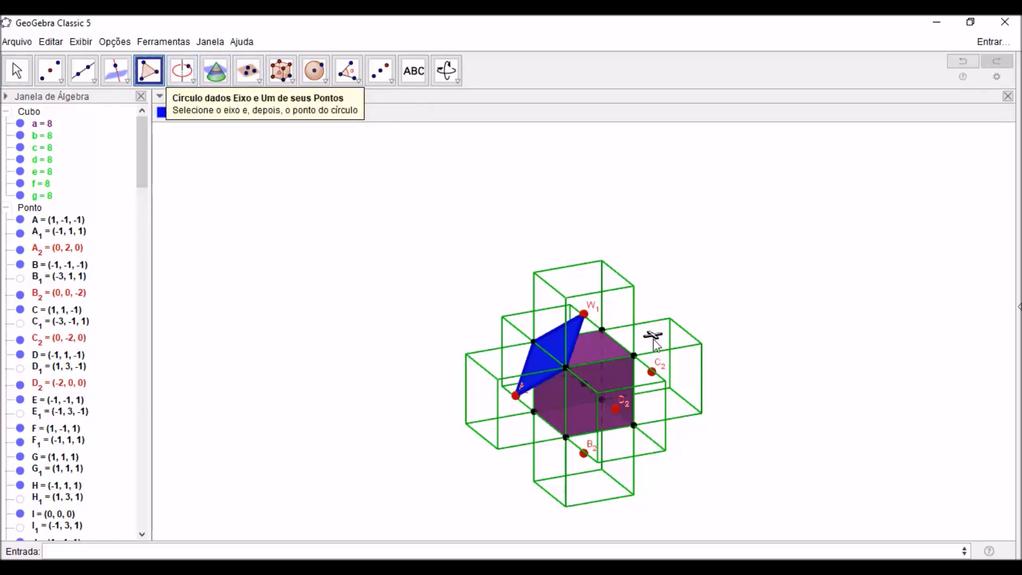
click(566, 367)
click(615, 409)
click(633, 355)
click(584, 315)
Draw the remaining rhombi around W₁, joining it to C₂ and Z₁ through the central cube's upper vertices.
click(18, 71)
drag(852, 402, 752, 412)
click(149, 70)
click(606, 375)
click(584, 316)
click(584, 316)
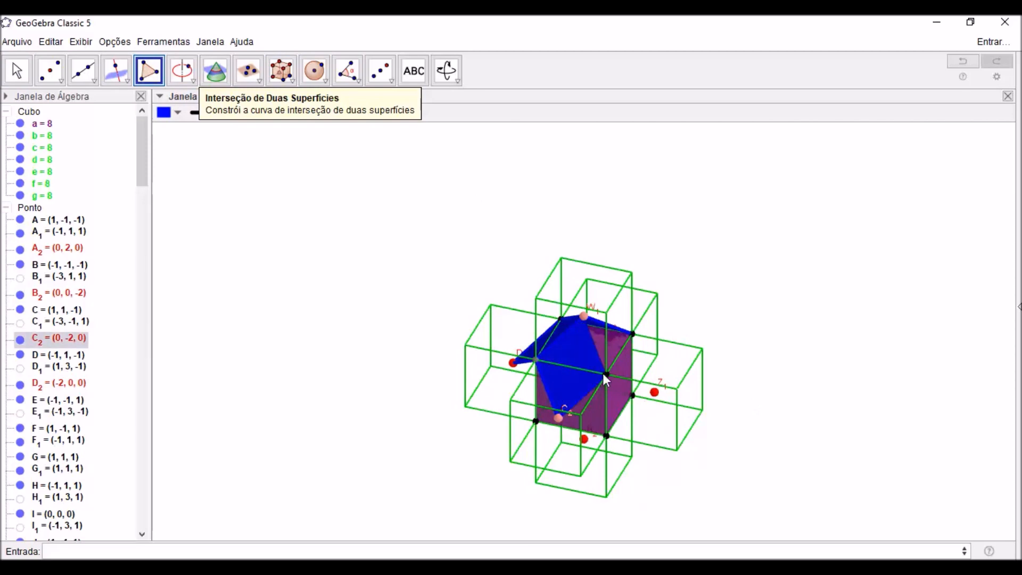
click(17, 70)
drag(846, 402, 718, 403)
Select all edges of the blue rhombi, reduce their line thickness and colour them black.
drag(142, 155, 143, 498)
click(50, 162)
click(178, 112)
click(290, 154)
click(255, 113)
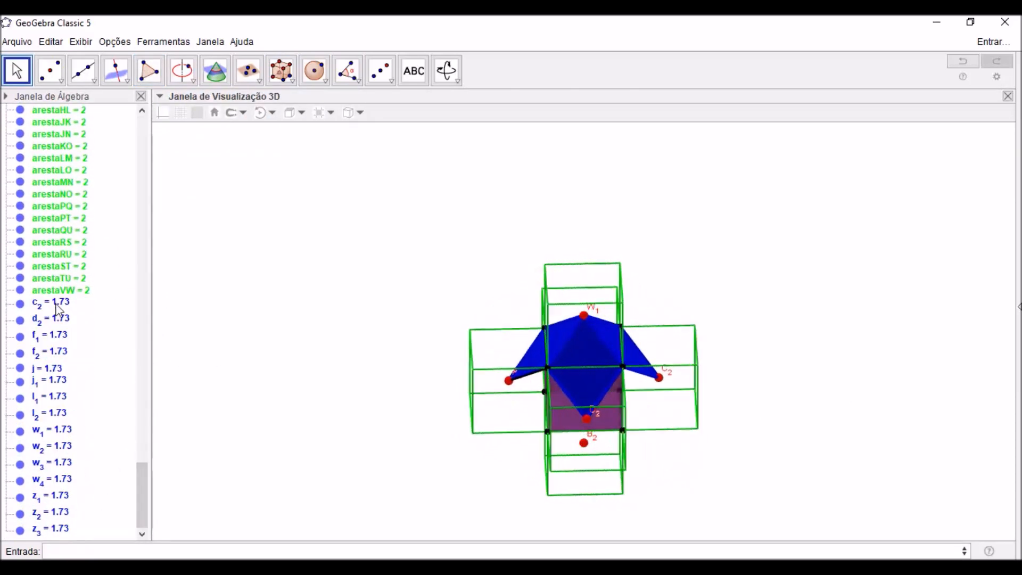
click(52, 302)
shift+click(52, 528)
click(255, 113)
drag(210, 221, 202, 221)
click(178, 113)
click(290, 155)
click(341, 283)
Draw the lower rhombi, each joining B₂ to a side-cube centre through the two central cube vertices between them.
click(150, 70)
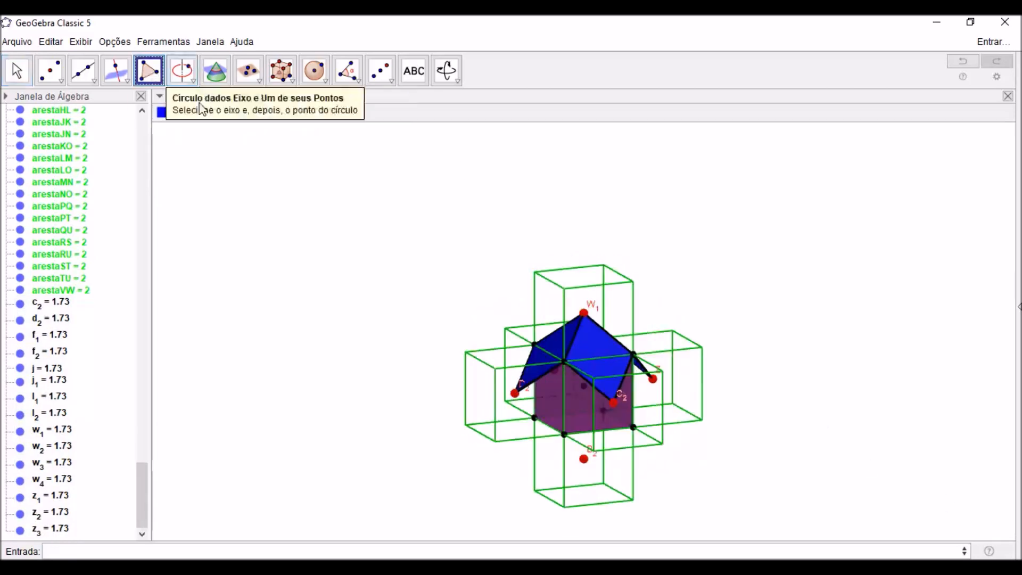
click(584, 460)
click(515, 394)
click(17, 71)
drag(787, 426, 959, 430)
click(149, 70)
click(552, 393)
click(534, 426)
click(583, 462)
click(634, 423)
click(651, 390)
Draw the side rhombus joining Z₁ and A₂ through the two central cube vertices between them.
click(17, 71)
drag(785, 386, 748, 390)
click(149, 74)
click(511, 390)
click(556, 358)
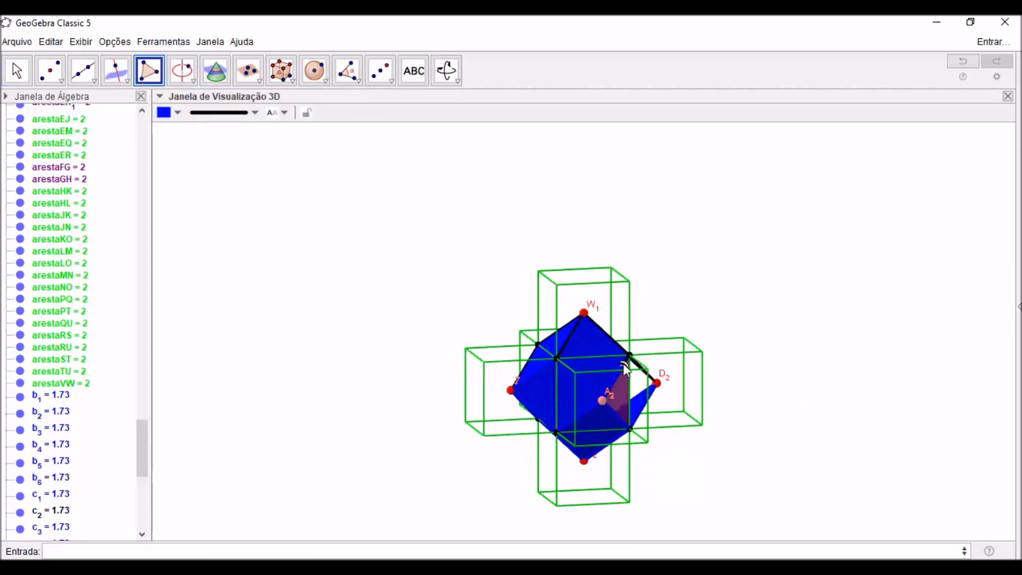
click(602, 401)
click(18, 71)
drag(687, 447, 825, 448)
click(149, 71)
click(611, 405)
click(563, 435)
click(513, 394)
Draw the side rhombus joining A₂ and D₂ through the two central cube vertices between them.
click(149, 70)
click(632, 355)
click(611, 405)
click(633, 428)
click(655, 377)
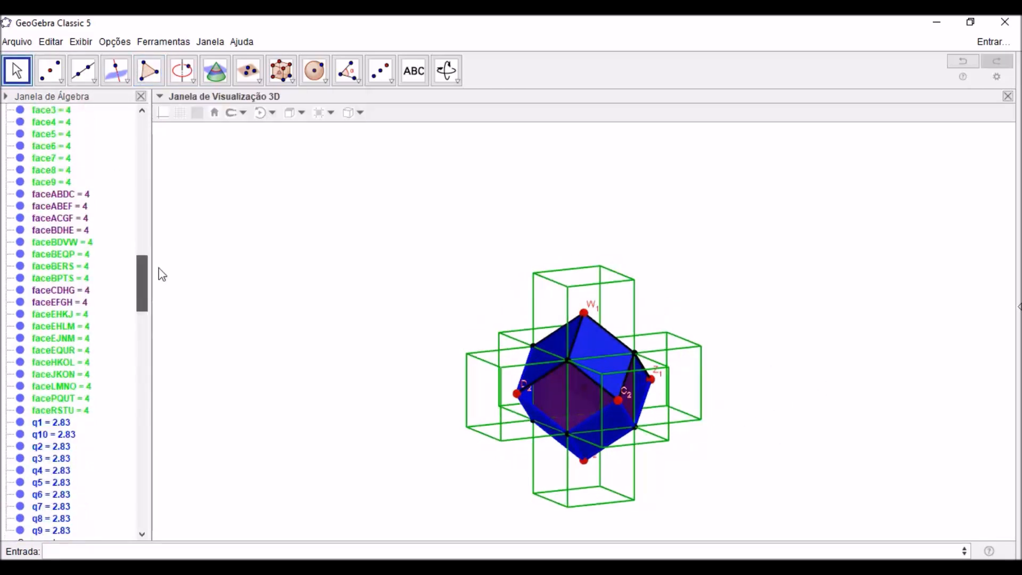
Hide the six green outer cubes and draw the remaining side rhombi joining C₂ to D₂ and to Z₁.
right_click(46, 196)
click(72, 231)
click(149, 71)
click(559, 435)
click(614, 393)
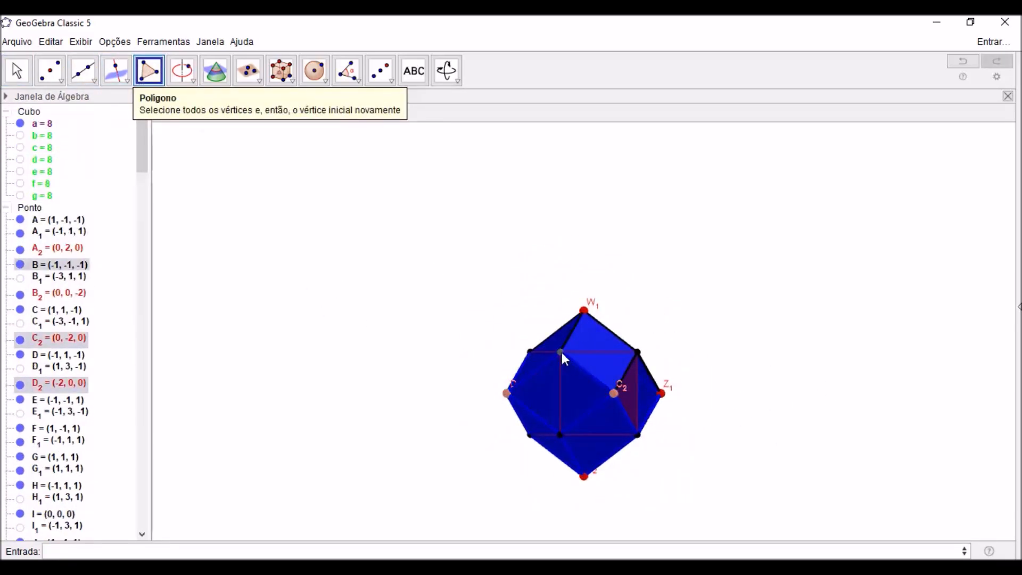
click(561, 352)
click(637, 352)
click(640, 352)
key(Escape)
right_drag(660, 423, 495, 430)
Select all segments, colour them black and reduce their line thickness.
drag(143, 160, 153, 328)
click(39, 234)
click(179, 114)
click(281, 161)
click(254, 114)
click(215, 133)
drag(212, 220, 197, 220)
click(309, 249)
right_drag(309, 249, 199, 249)
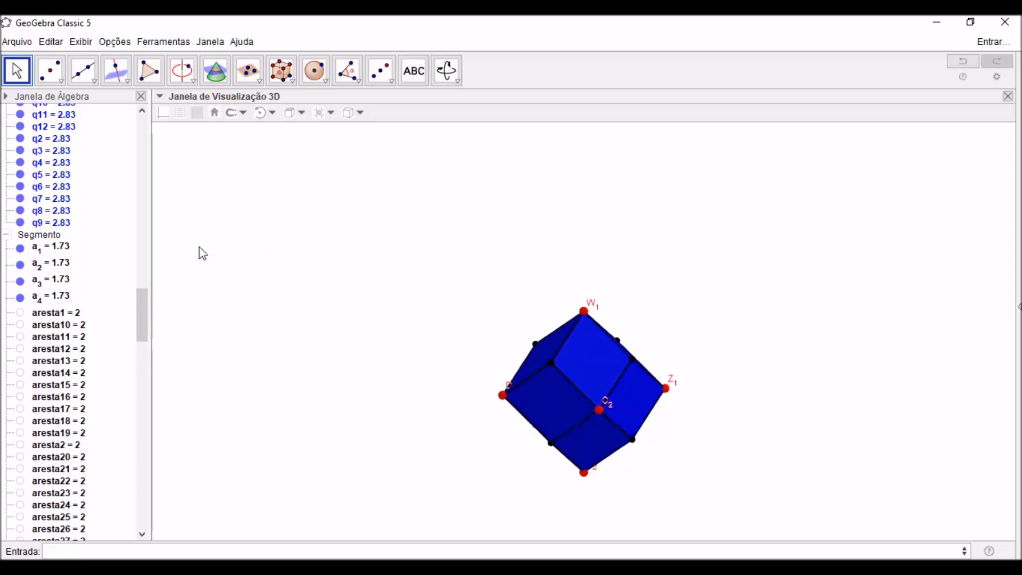
Select all points of the construction and hide them, leaving the solid without vertex markers.
drag(145, 306, 130, 146)
click(31, 213)
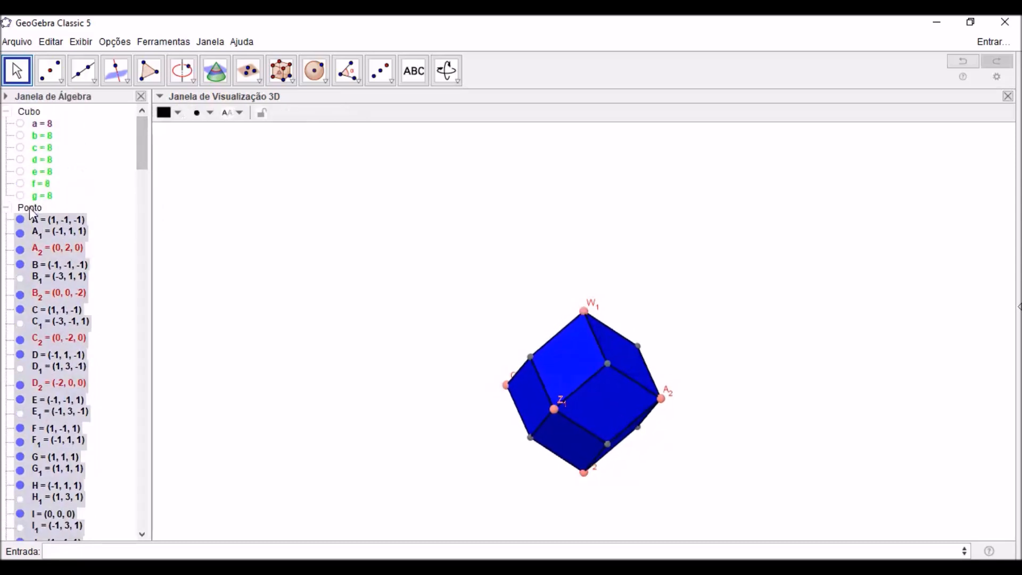
right_click(29, 208)
click(92, 267)
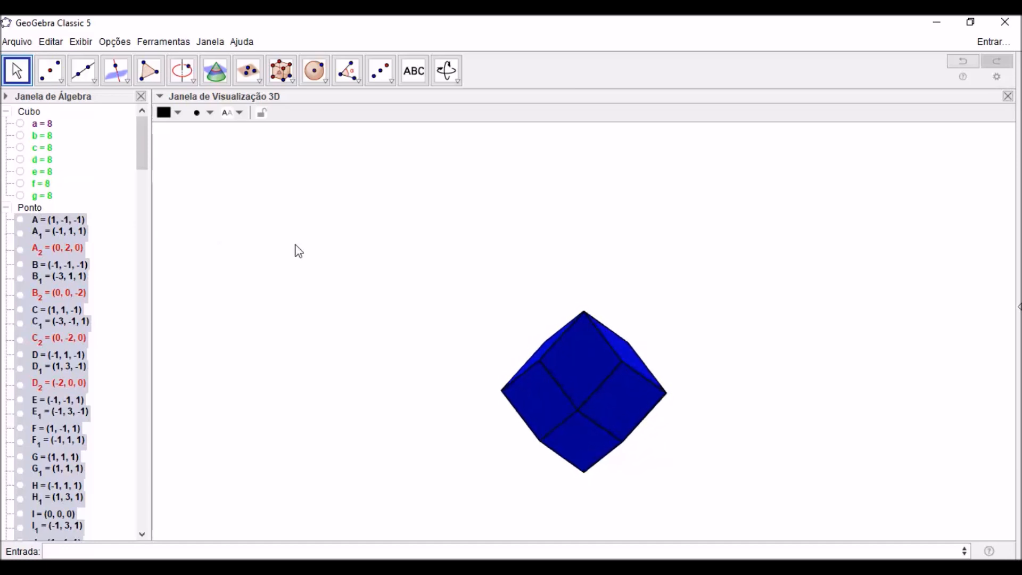
click(329, 276)
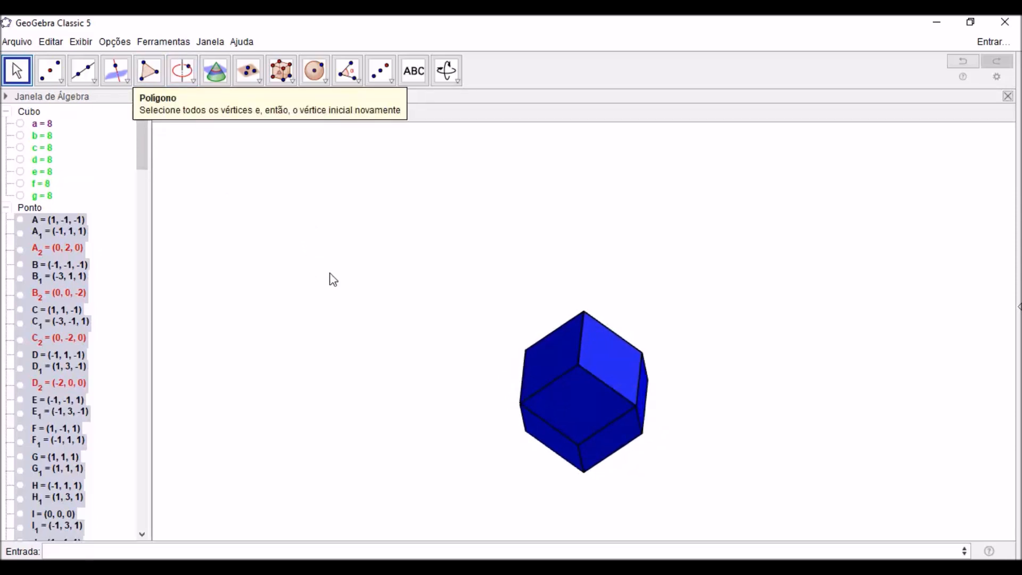
Colour the upper rhombus between W₁ and C₂ red.
click(608, 360)
click(179, 112)
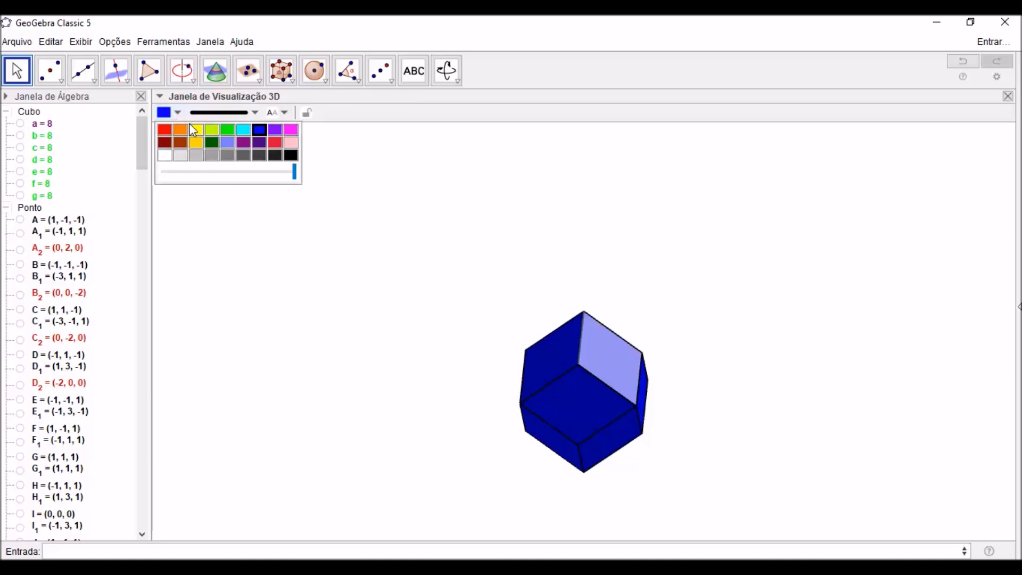
click(167, 129)
click(489, 234)
drag(518, 245, 499, 253)
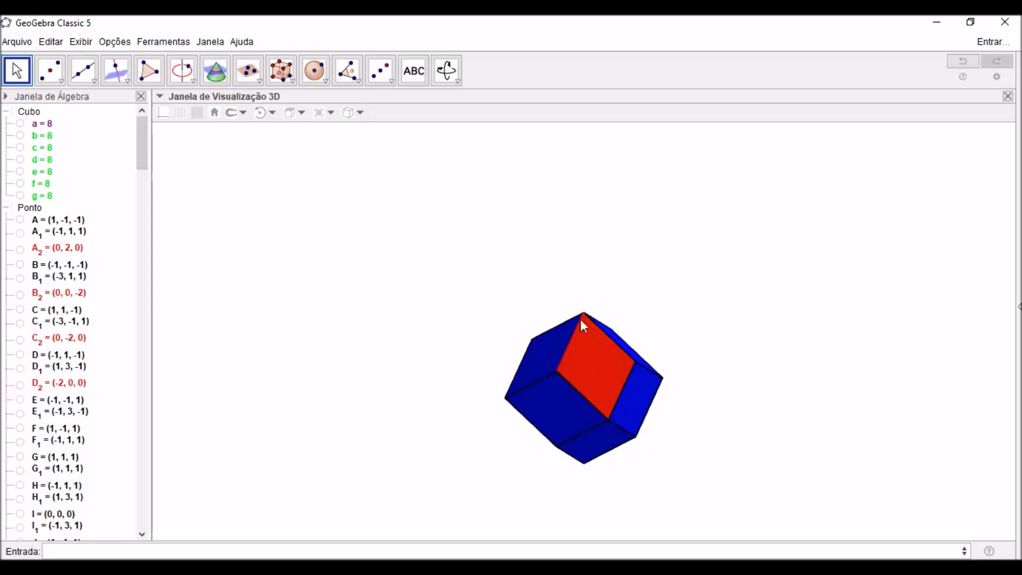
Recolour the red rhombus's edges black to match the other edges of the solid.
click(573, 338)
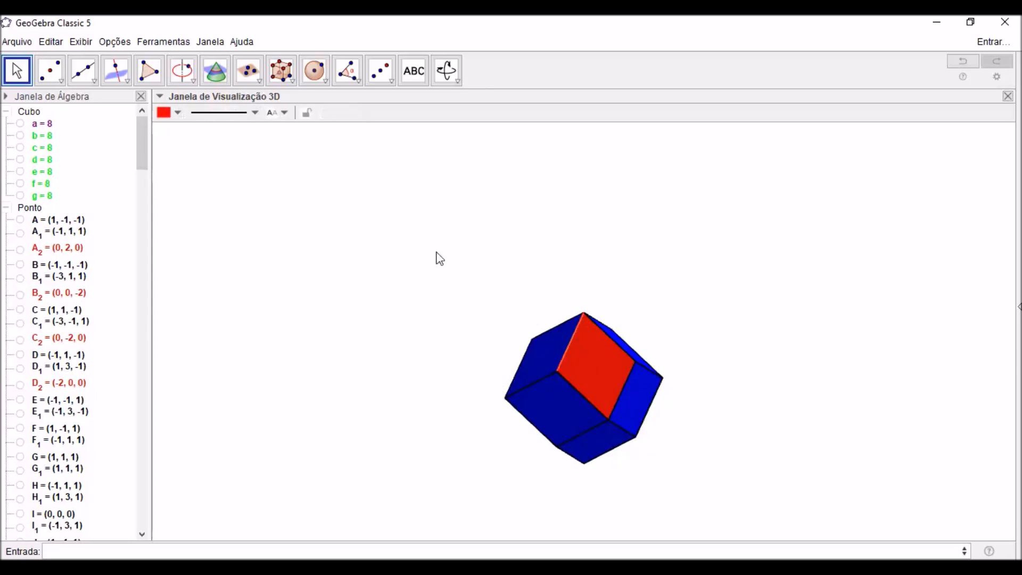
click(178, 112)
click(427, 194)
mouse_move(490, 222)
mouse_down()
mouse_move(427, 231)
mouse_move(510, 231)
mouse_move(493, 229)
mouse_up()
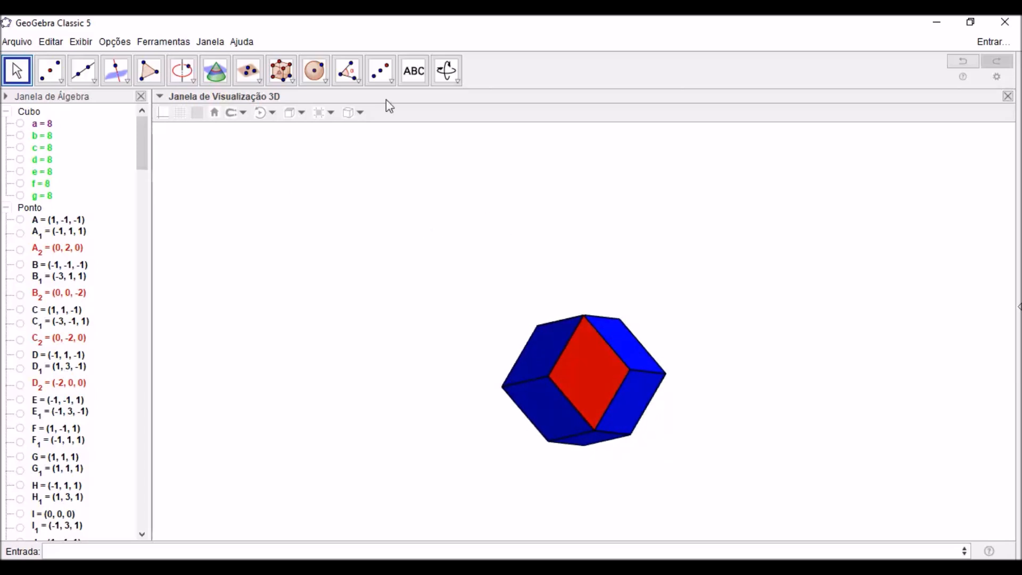
Create a plane containing the upper blue rhombus between W₁ and Z₁, adjacent to the red face.
click(254, 76)
click(259, 81)
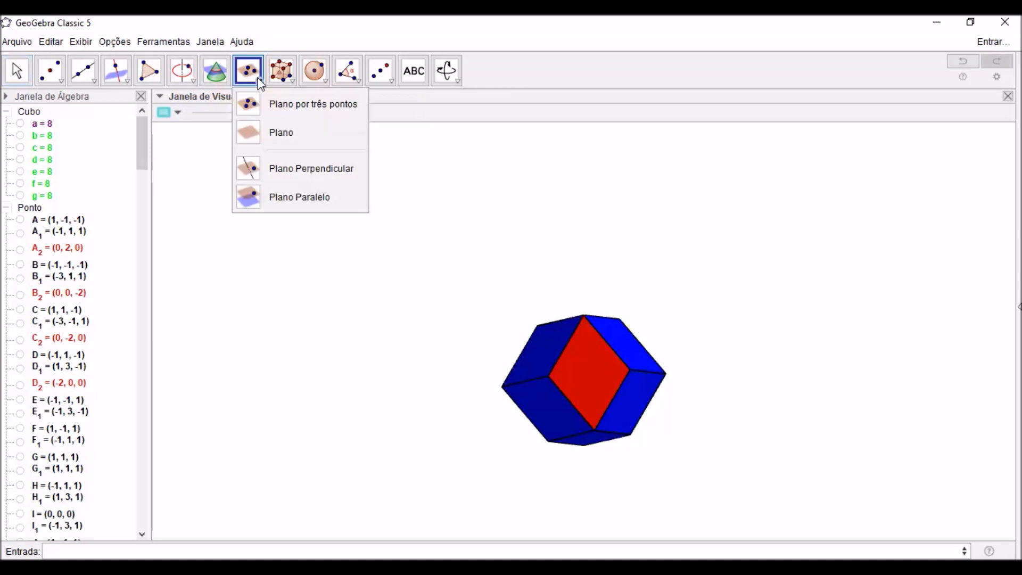
click(277, 128)
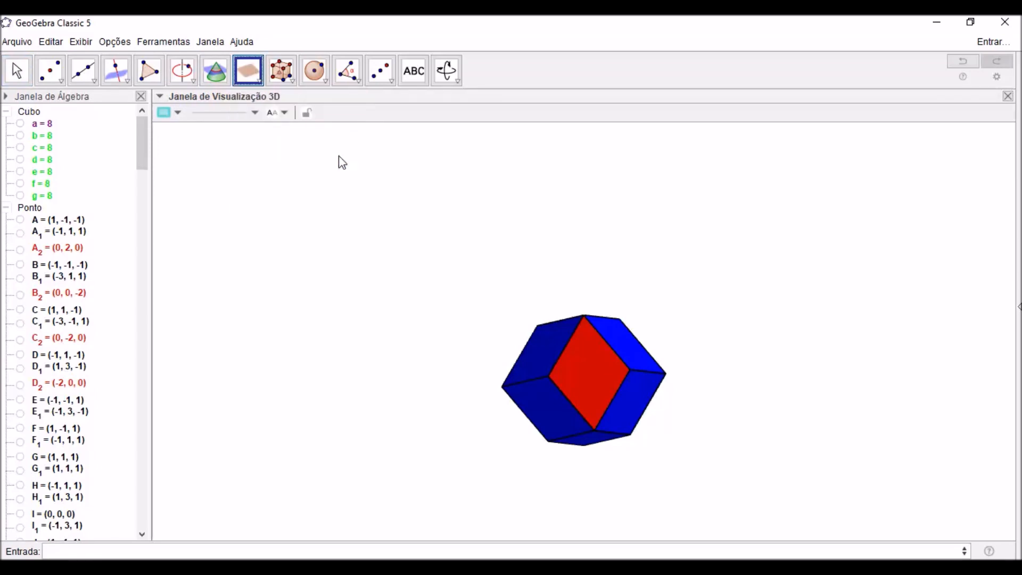
click(633, 346)
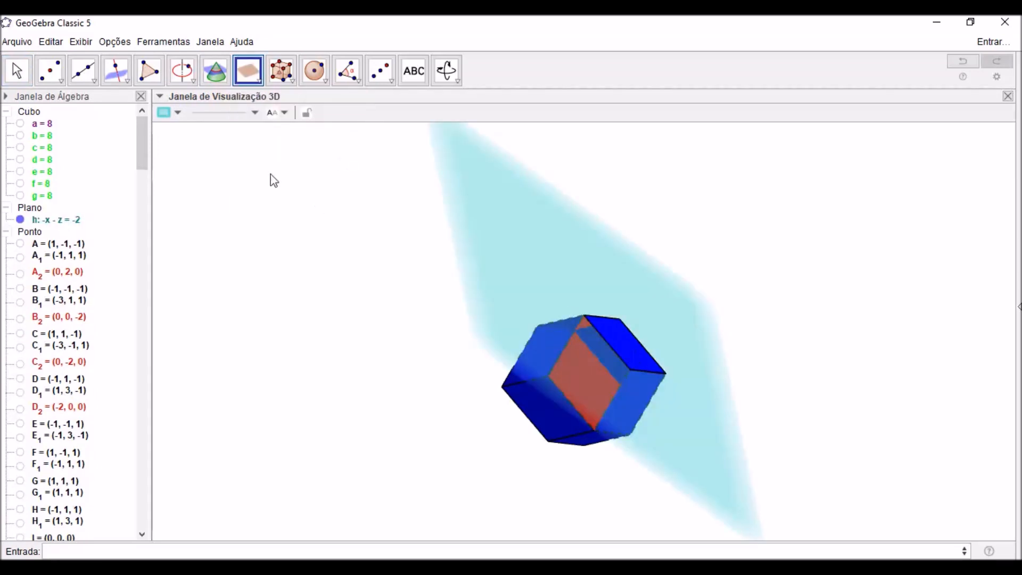
key(Escape)
drag(353, 294, 376, 282)
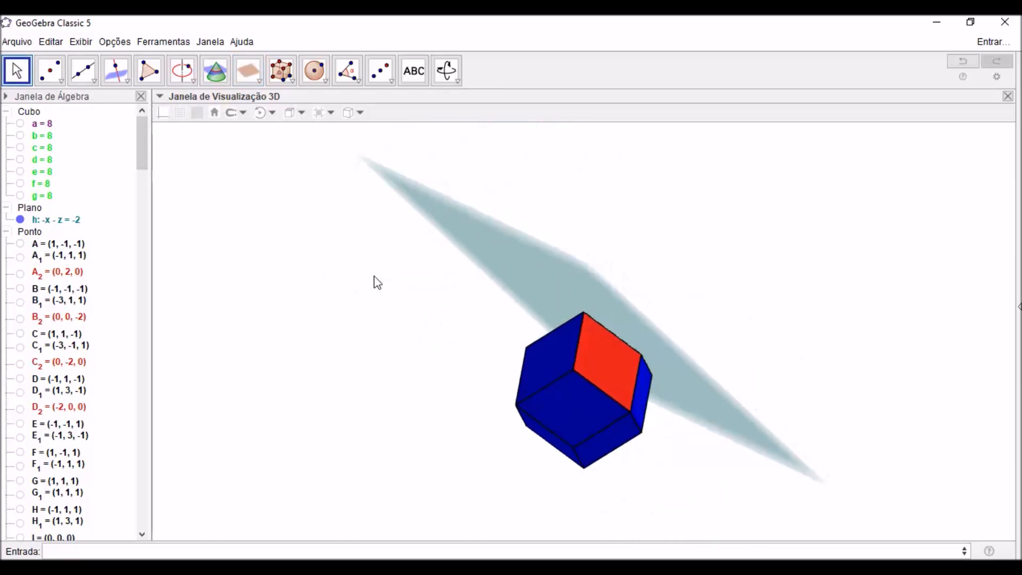
Create a plane containing the upper rhombus between W₁ and D₂ and colour it golden yellow.
click(257, 70)
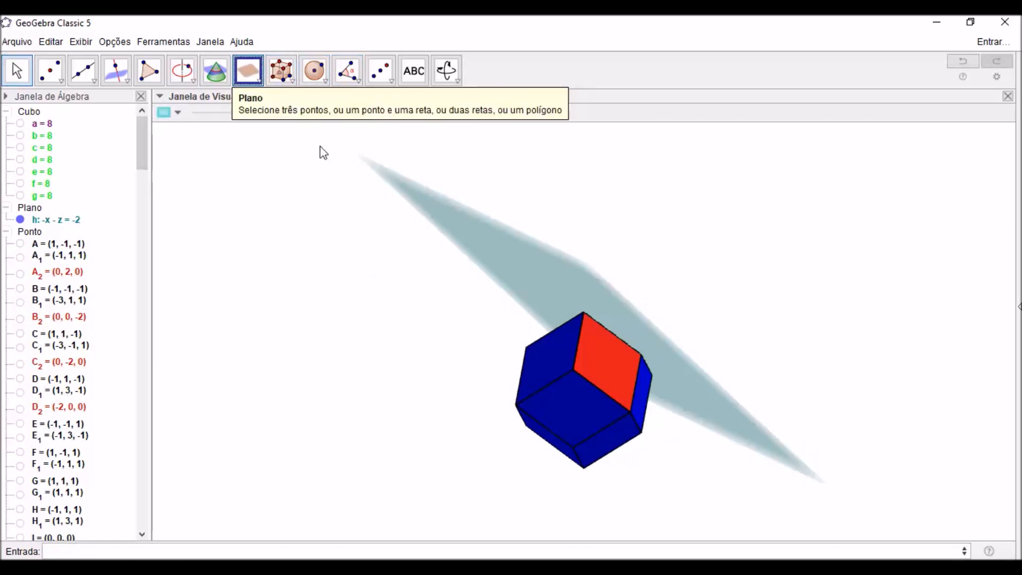
click(548, 359)
key(Escape)
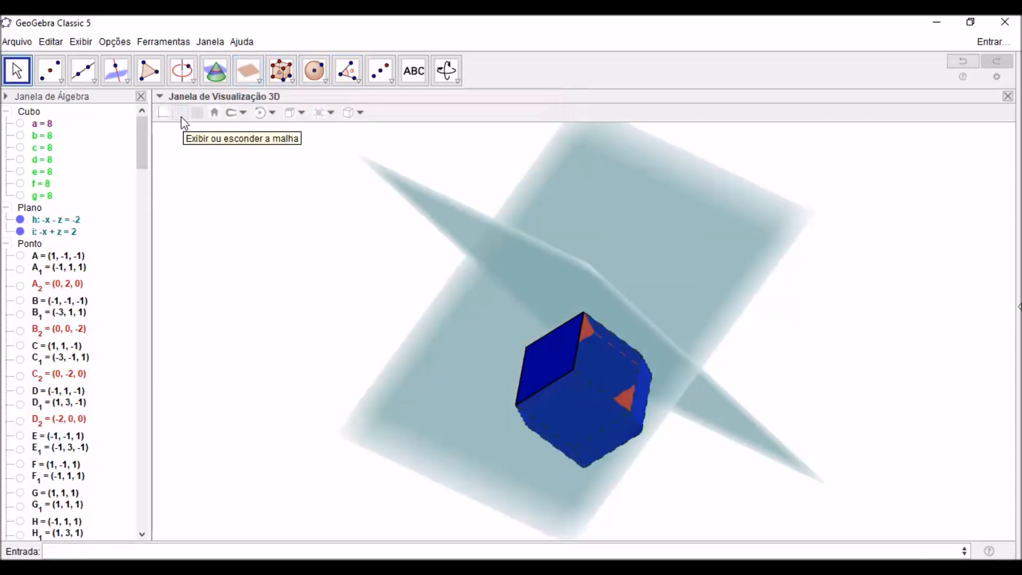
click(579, 229)
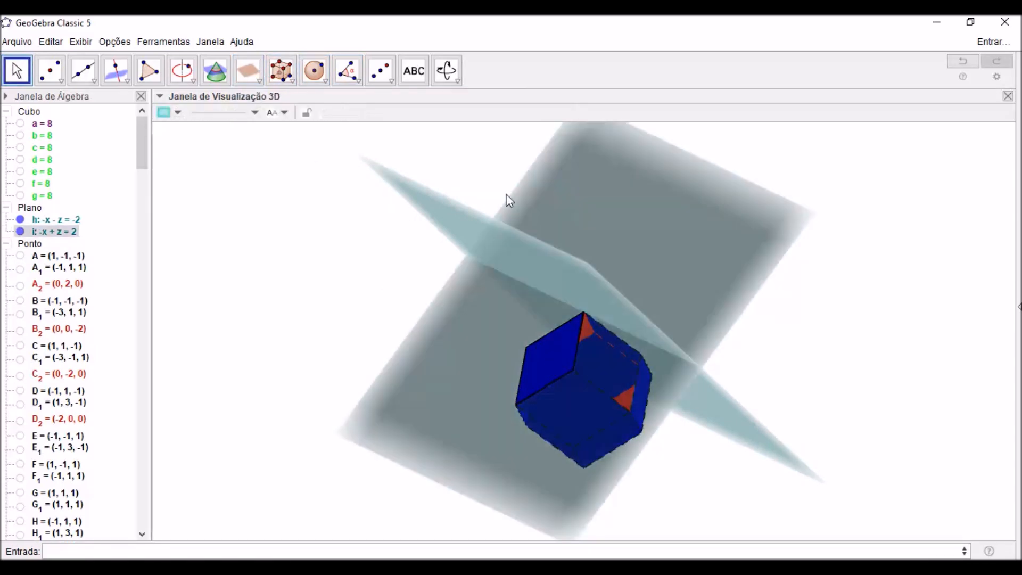
click(177, 112)
click(166, 129)
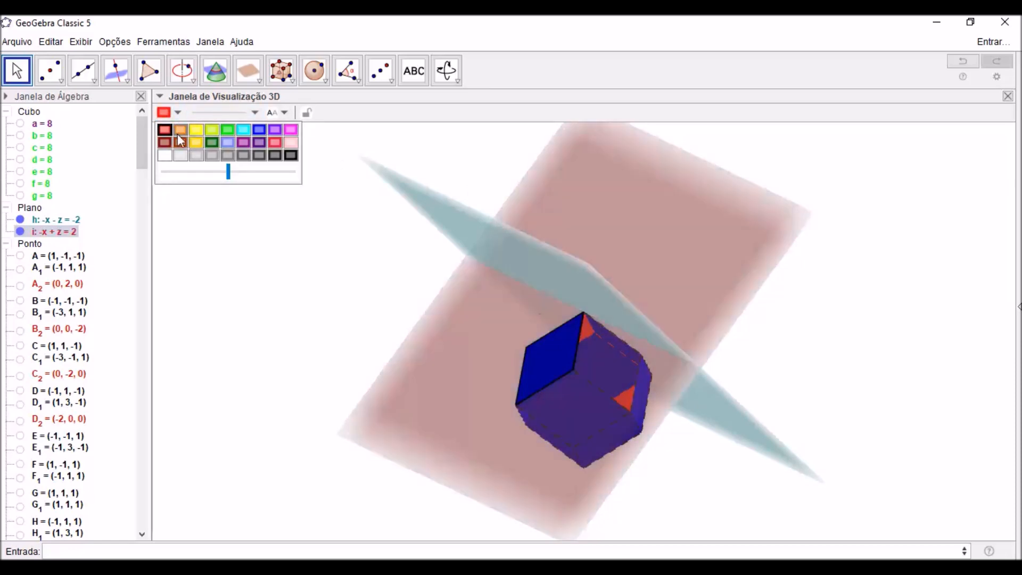
click(196, 143)
drag(353, 263, 340, 232)
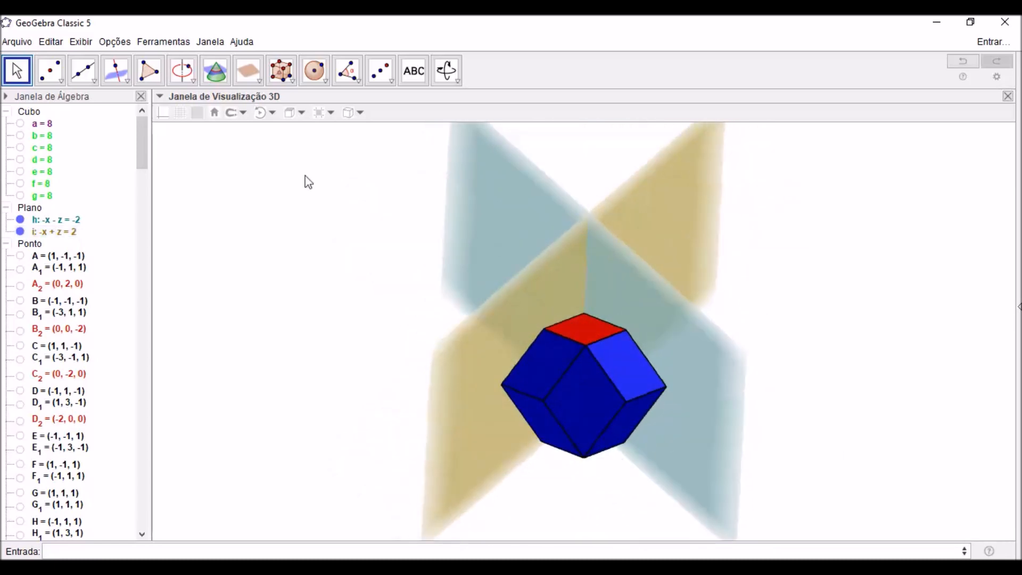
Create the intersection line of the turquoise and golden yellow planes.
click(222, 78)
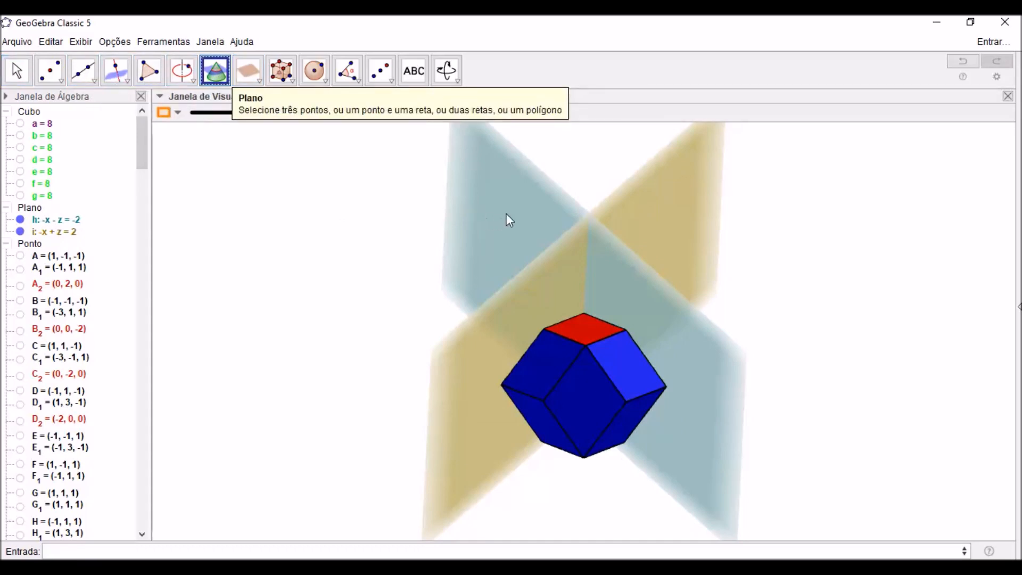
click(507, 217)
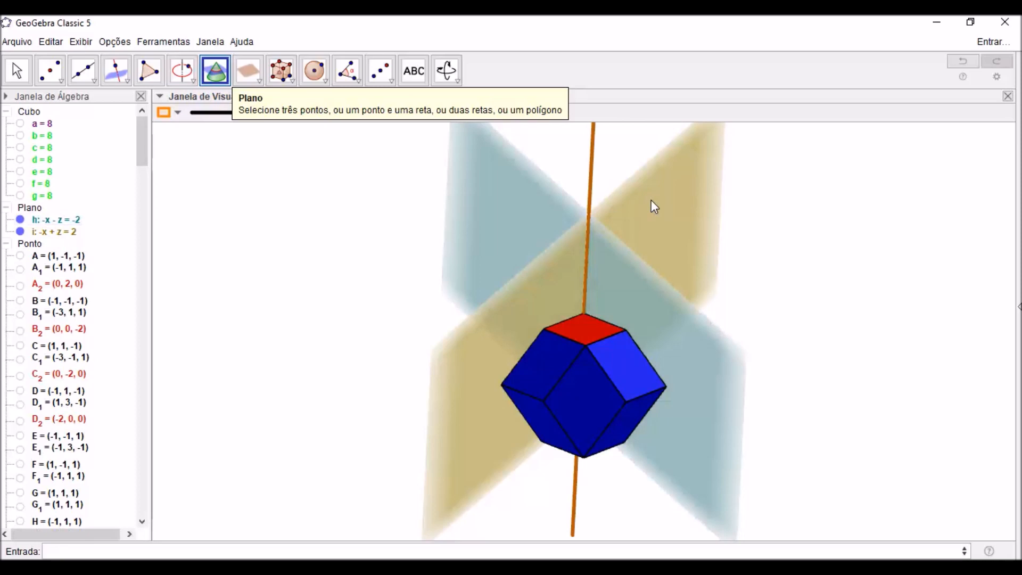
key(Escape)
drag(785, 240, 784, 267)
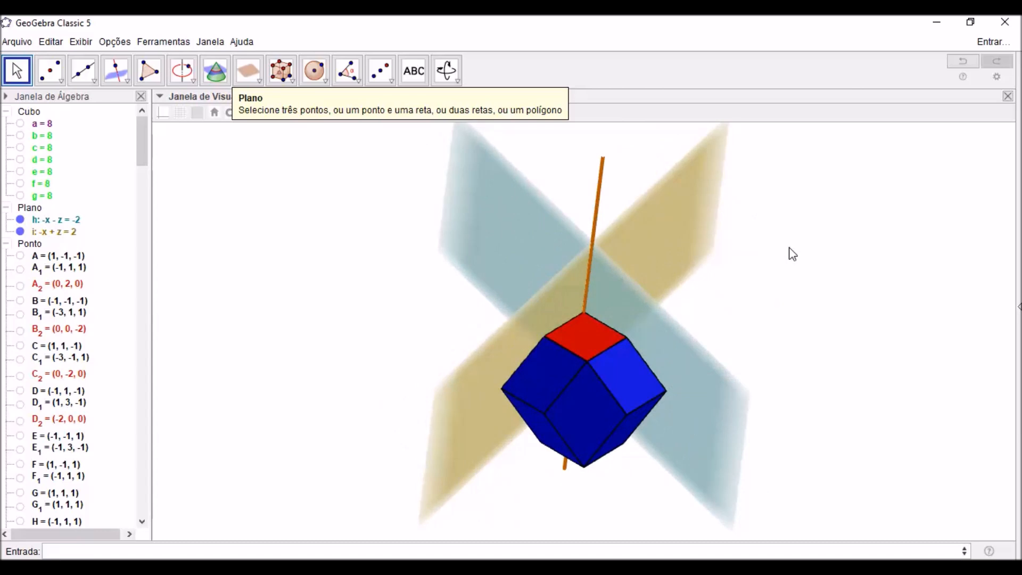
Create a plane containing the side rhombus between C₂ and Z₁ and colour it dark green.
click(248, 70)
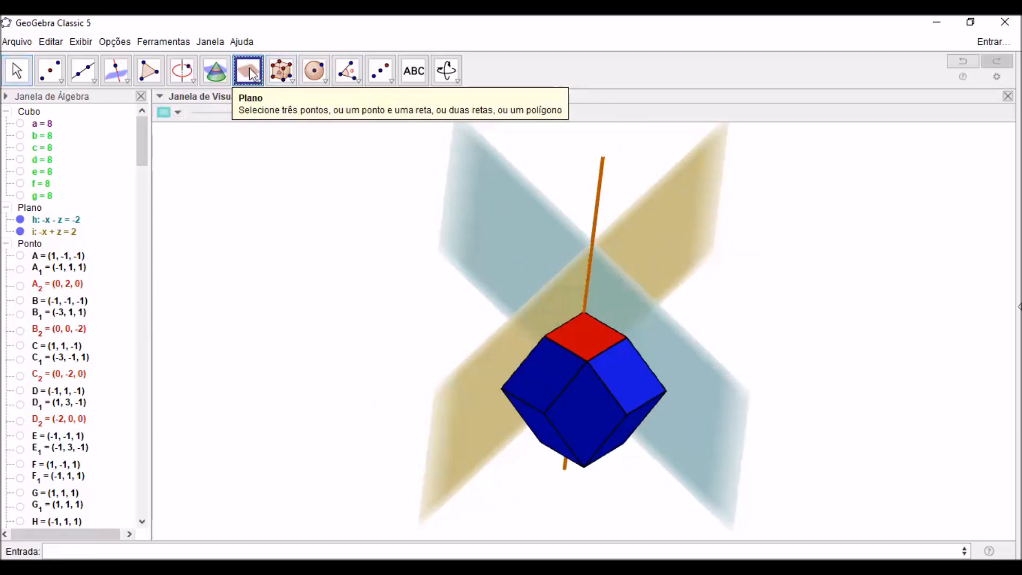
click(623, 375)
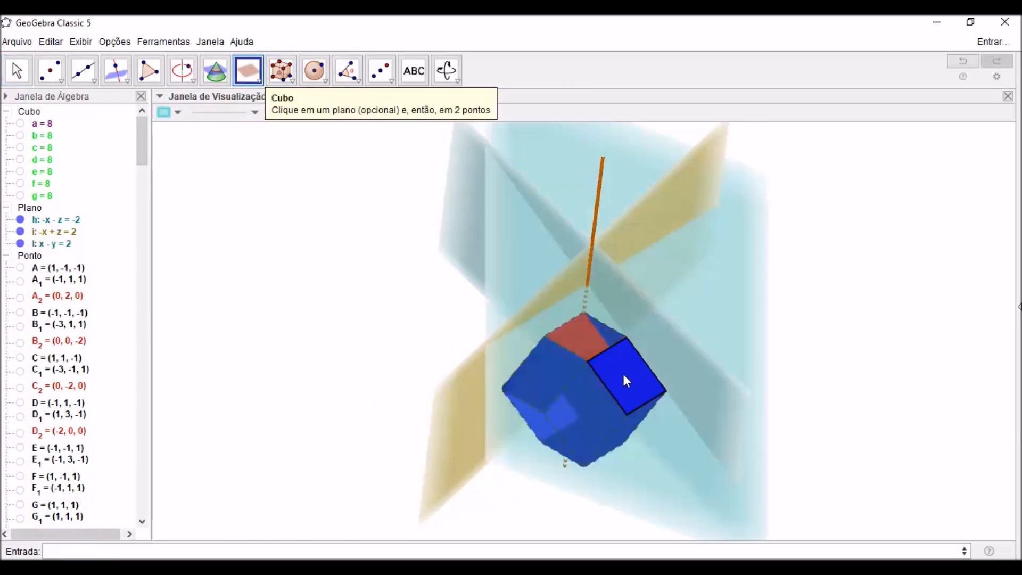
click(178, 112)
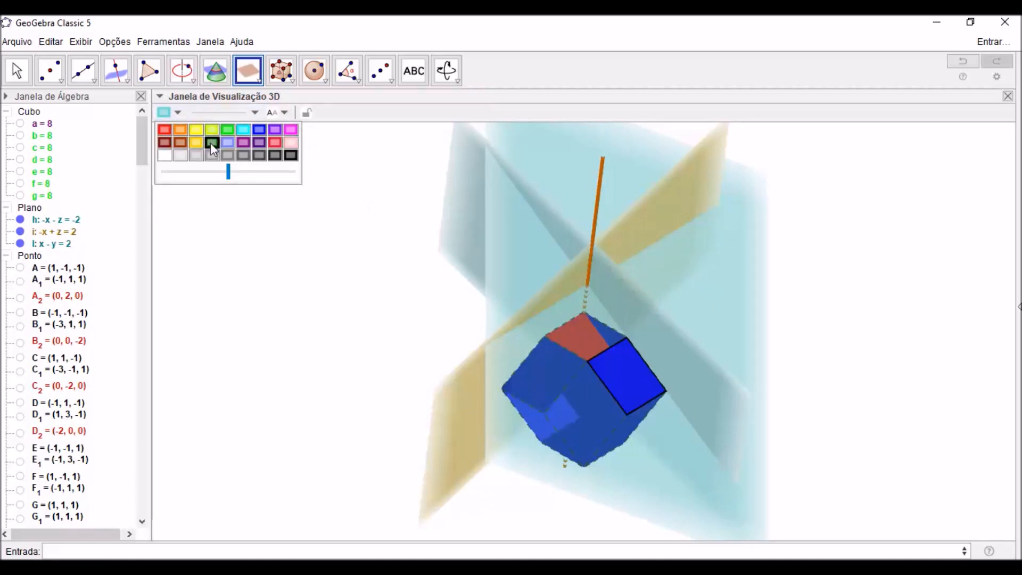
click(210, 143)
drag(469, 378, 381, 303)
Create the intersection line of the turquoise and dark green planes.
click(216, 69)
click(737, 313)
click(688, 366)
key(Escape)
drag(294, 280, 314, 275)
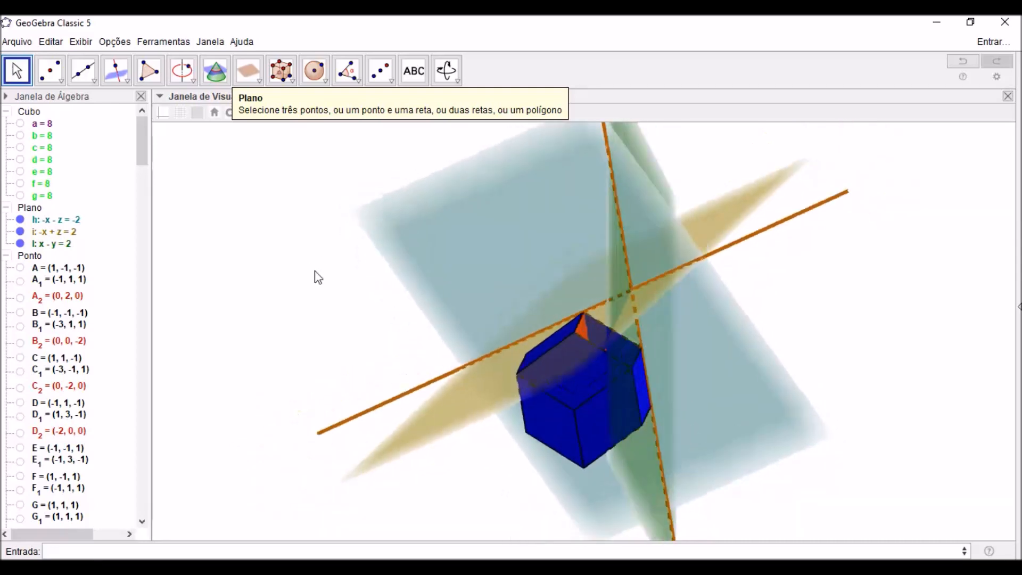
Create a plane containing the side rhombus between C₂ and D₂ and colour it red.
click(248, 71)
click(581, 383)
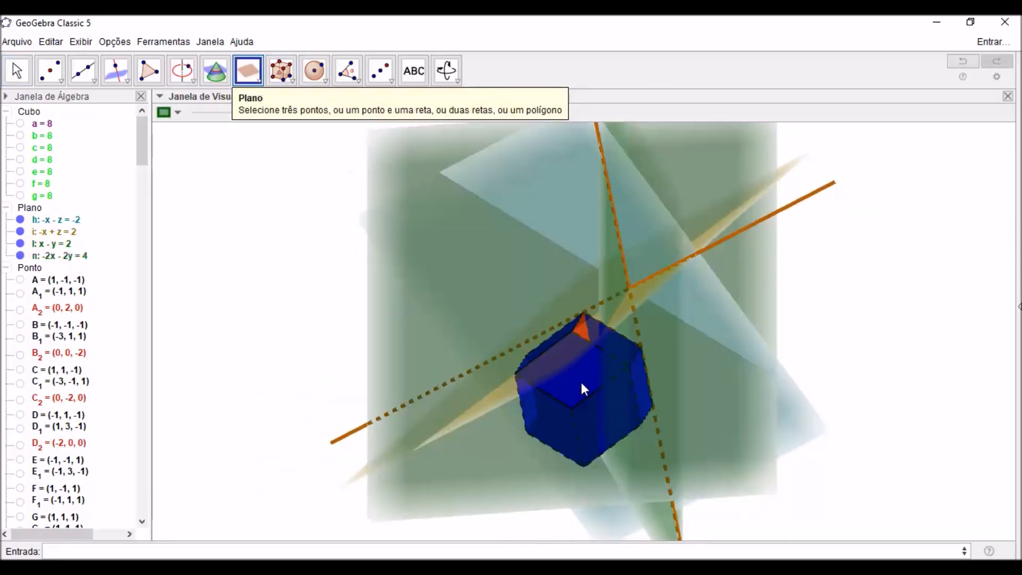
click(164, 113)
click(273, 143)
key(Escape)
drag(278, 160, 255, 230)
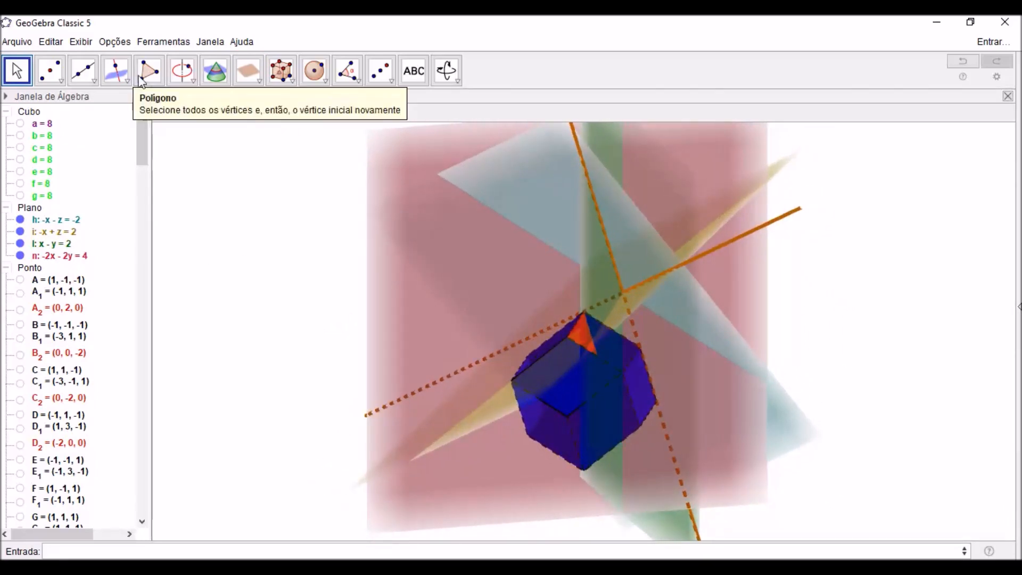
Create the intersection lines of the red plane with the dark green and golden yellow planes.
click(213, 66)
click(625, 354)
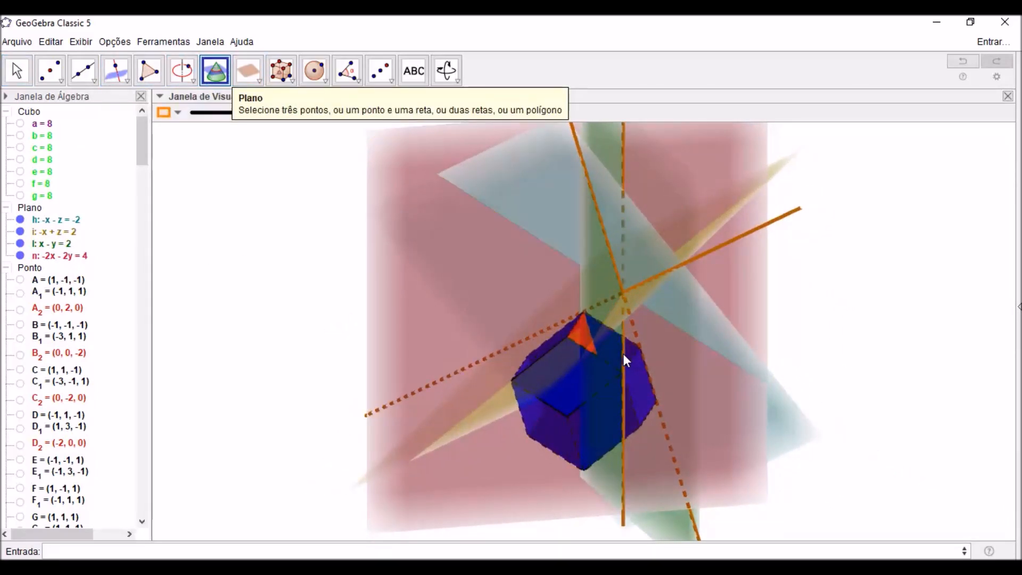
click(575, 331)
mouse_move(295, 249)
mouse_down()
mouse_move(278, 239)
mouse_move(280, 213)
mouse_move(287, 240)
mouse_up()
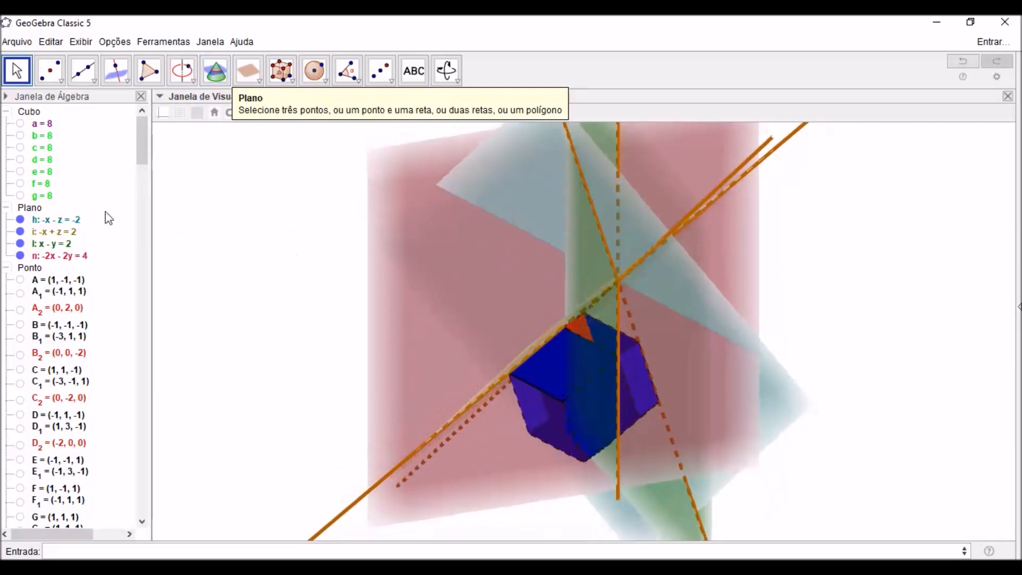
Select all four planes and hide them, keeping their intersection lines displayed.
click(33, 209)
right_click(34, 211)
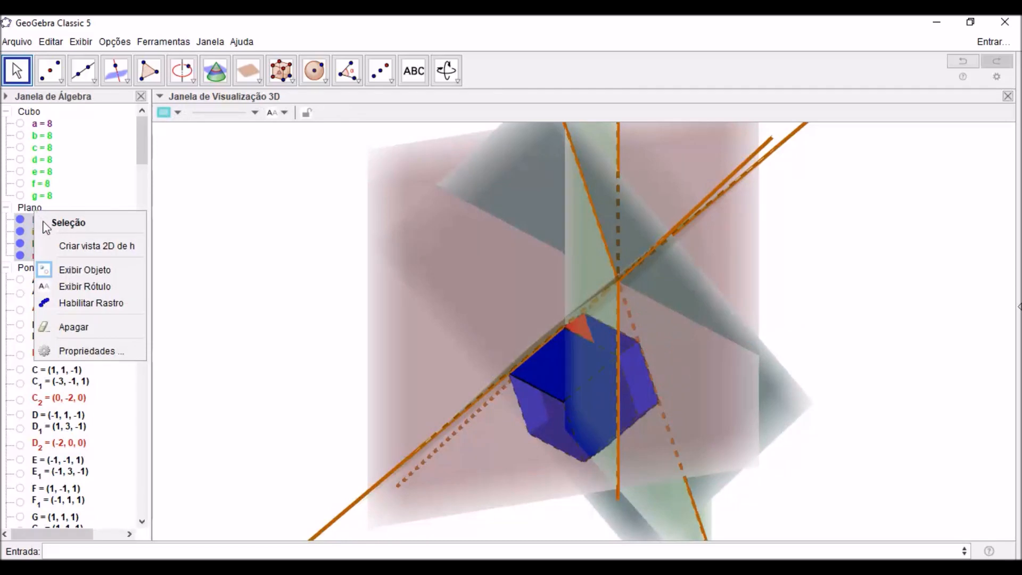
click(63, 270)
mouse_move(813, 367)
mouse_down()
mouse_move(787, 375)
mouse_move(791, 398)
mouse_move(808, 381)
mouse_up()
Create the common intersection point of the orange lines above the red face, colour it dark green and adjust its size.
click(50, 71)
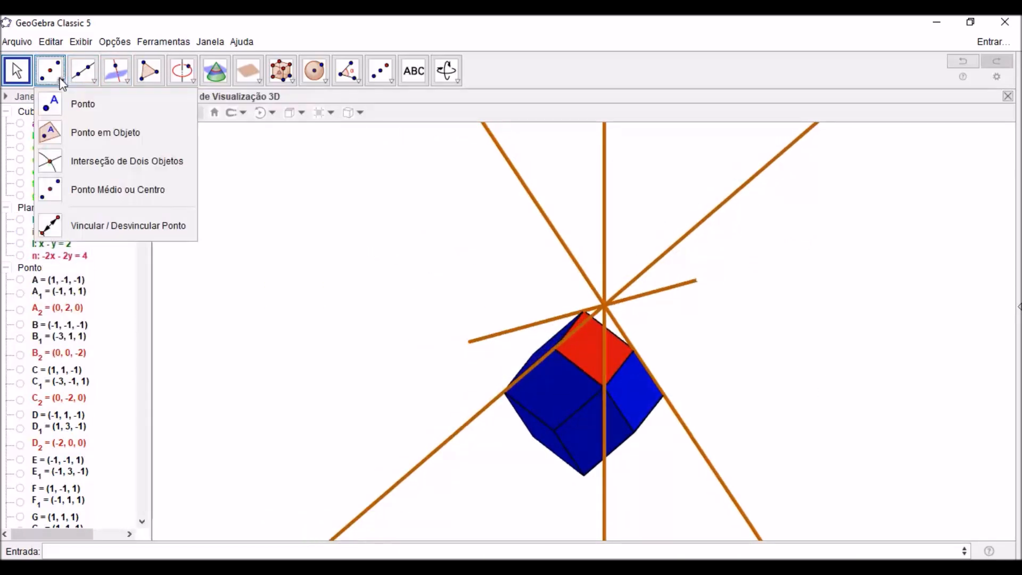
click(78, 161)
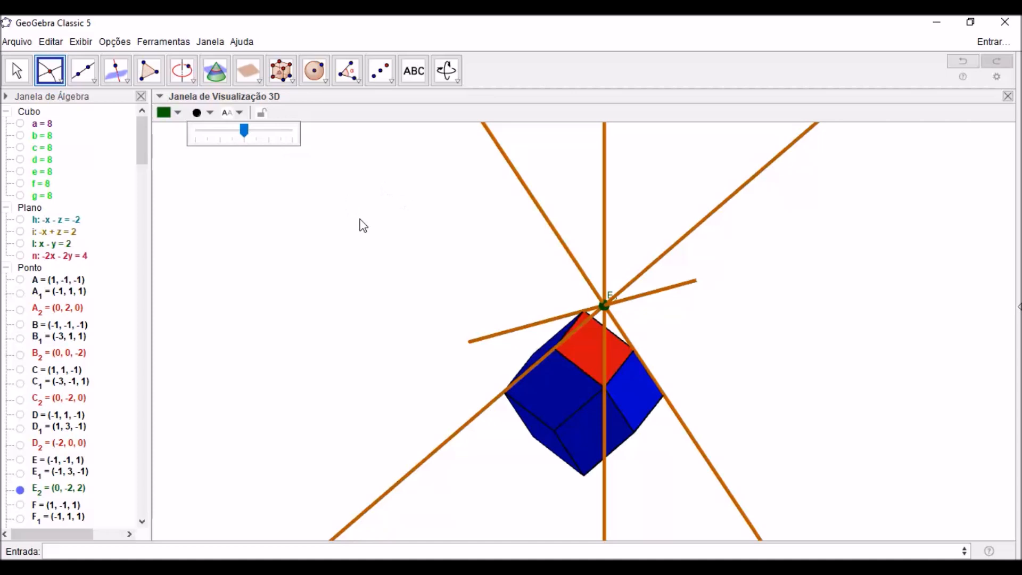
mouse_move(363, 226)
mouse_down()
mouse_move(314, 241)
mouse_move(374, 256)
mouse_move(387, 219)
mouse_move(334, 225)
mouse_move(372, 241)
mouse_move(356, 225)
mouse_move(365, 228)
mouse_up()
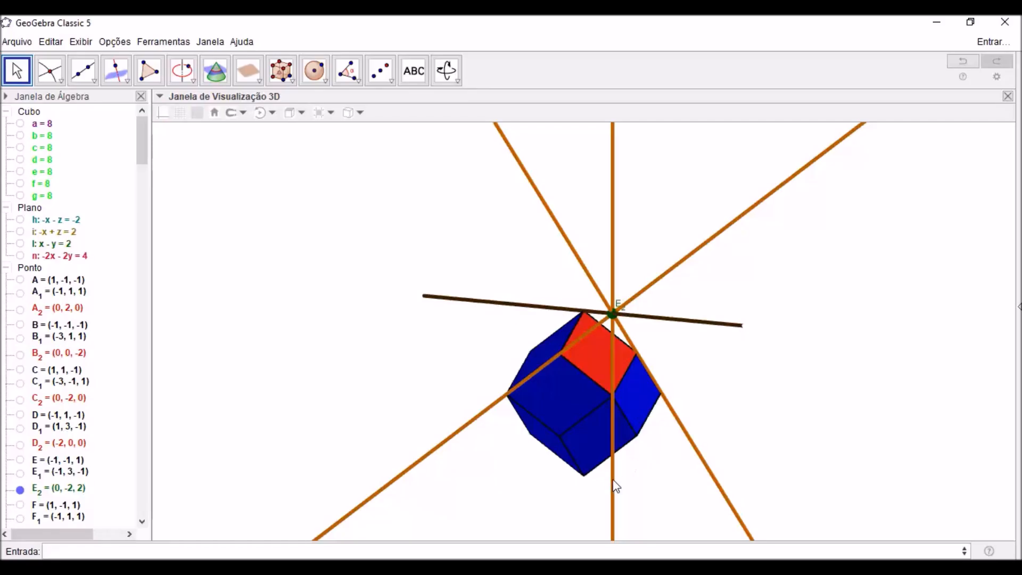
Hide the vertical and near-horizontal orange intersection lines, keeping the two diagonal ones through the green apex.
right_click(612, 482)
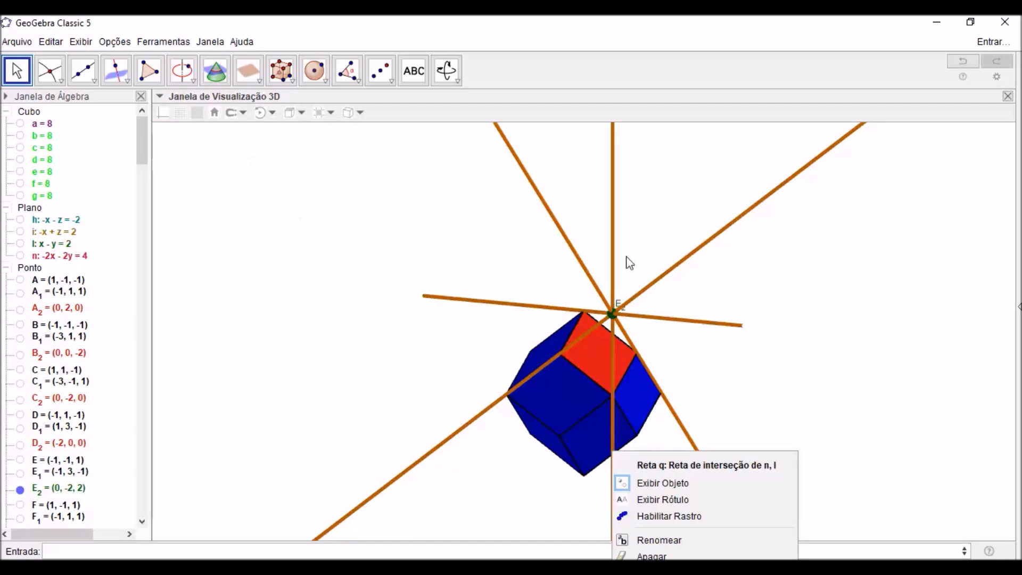
click(675, 484)
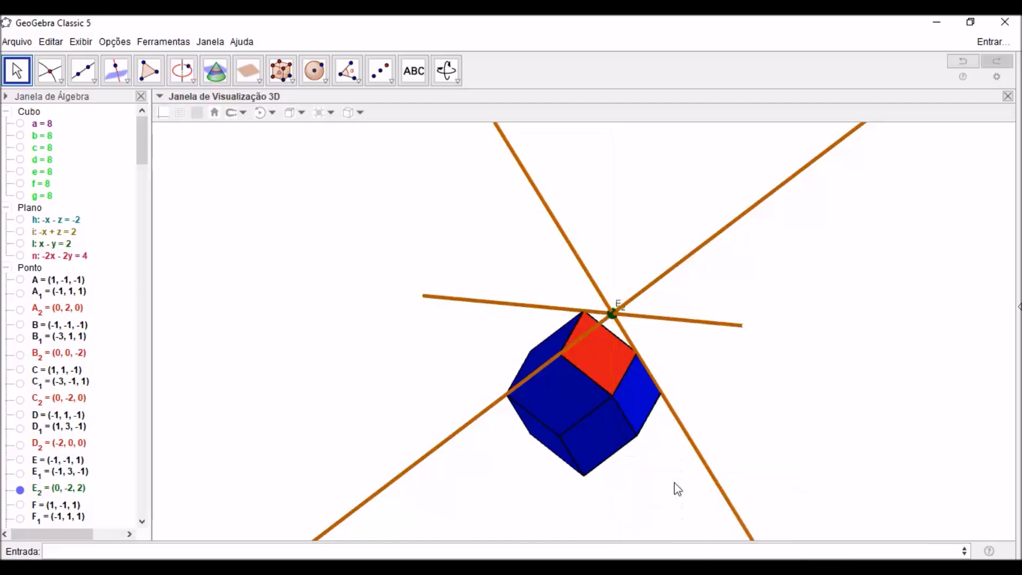
right_click(527, 313)
click(544, 337)
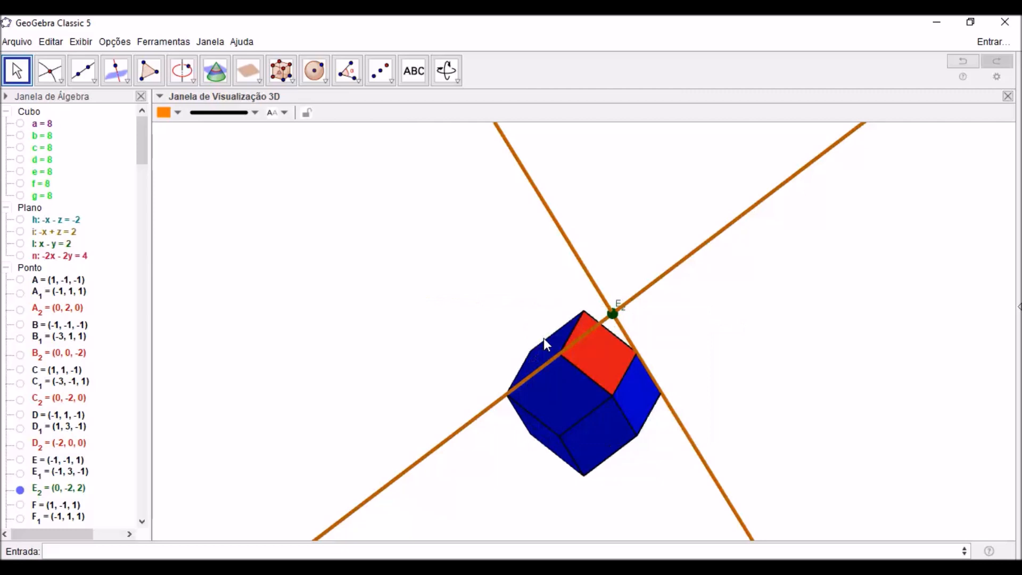
drag(804, 357, 766, 345)
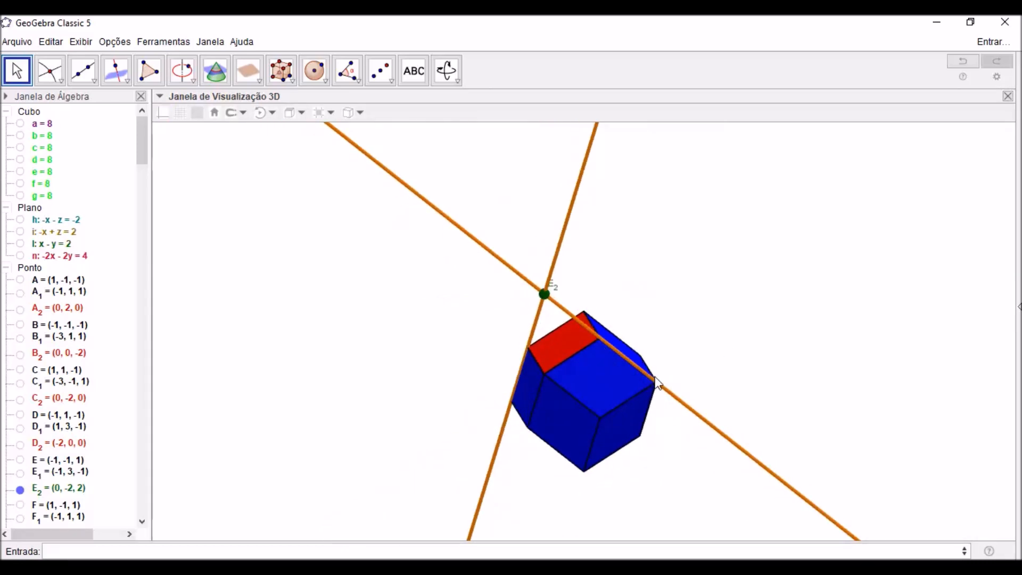
drag(761, 336, 803, 392)
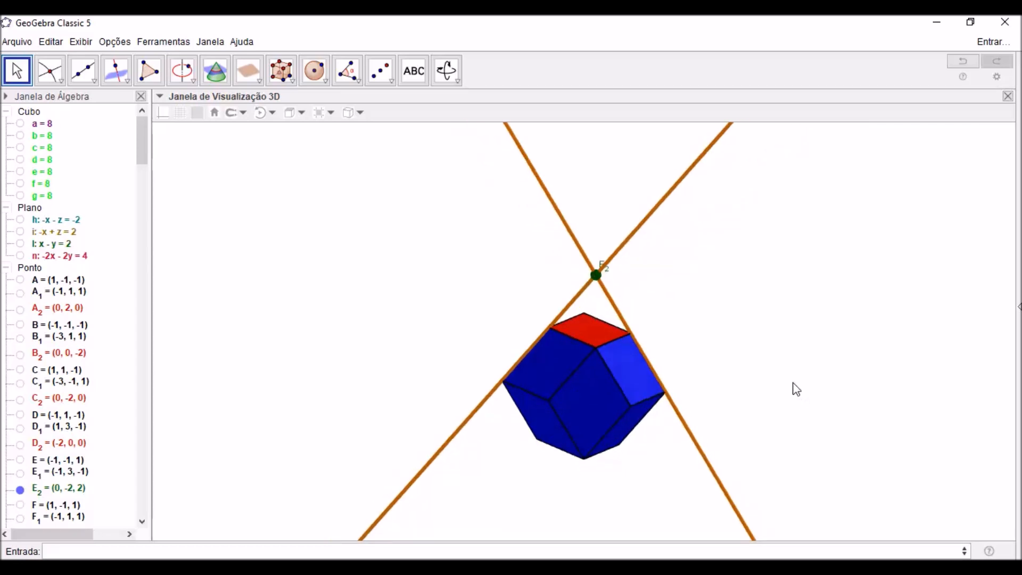
Extend the two outer edges below the red face as parallel lines through points on them and create their intersection point.
click(90, 75)
mouse_move(116, 75)
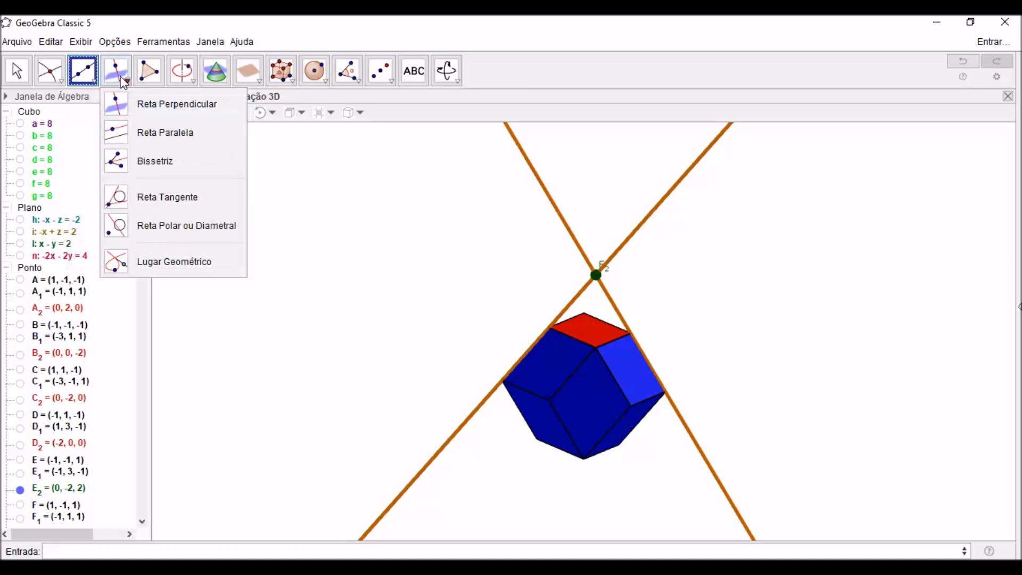
click(155, 137)
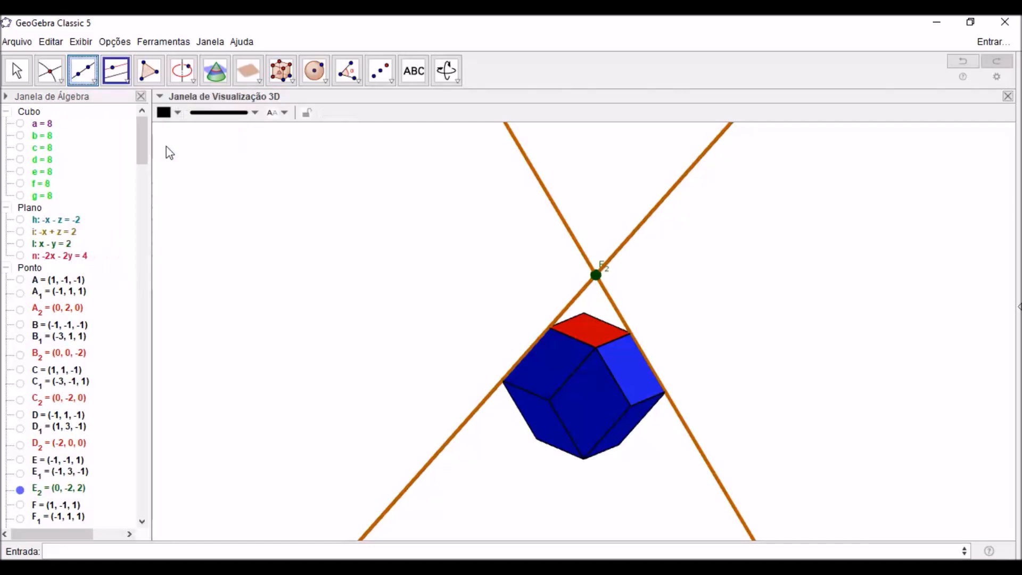
click(527, 392)
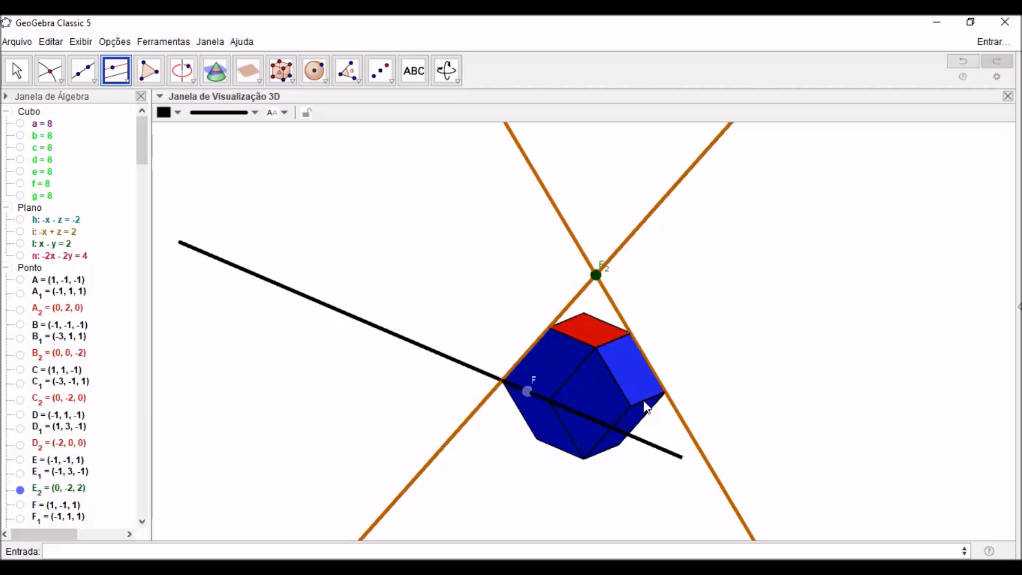
click(49, 71)
click(595, 420)
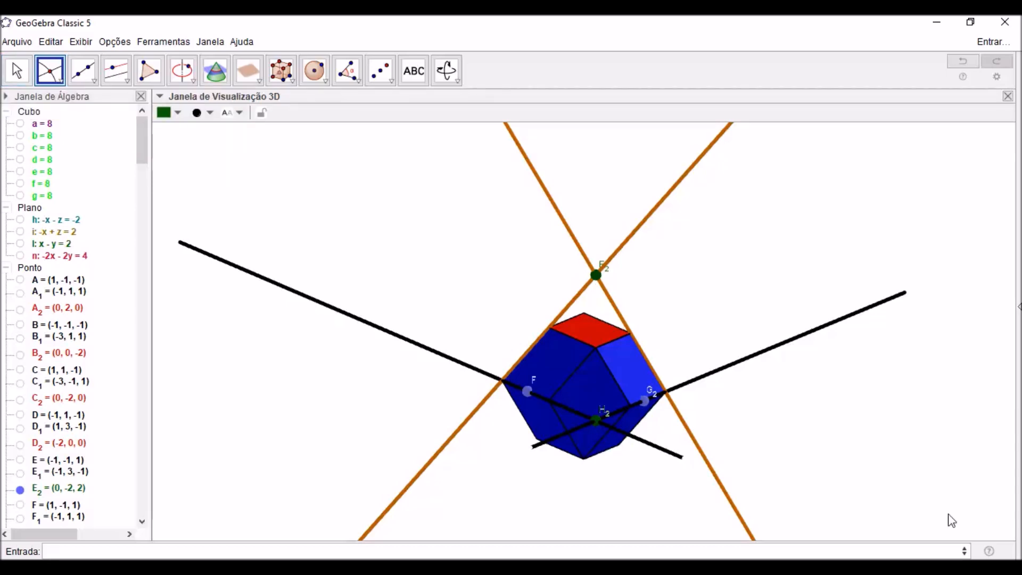
drag(731, 435, 736, 405)
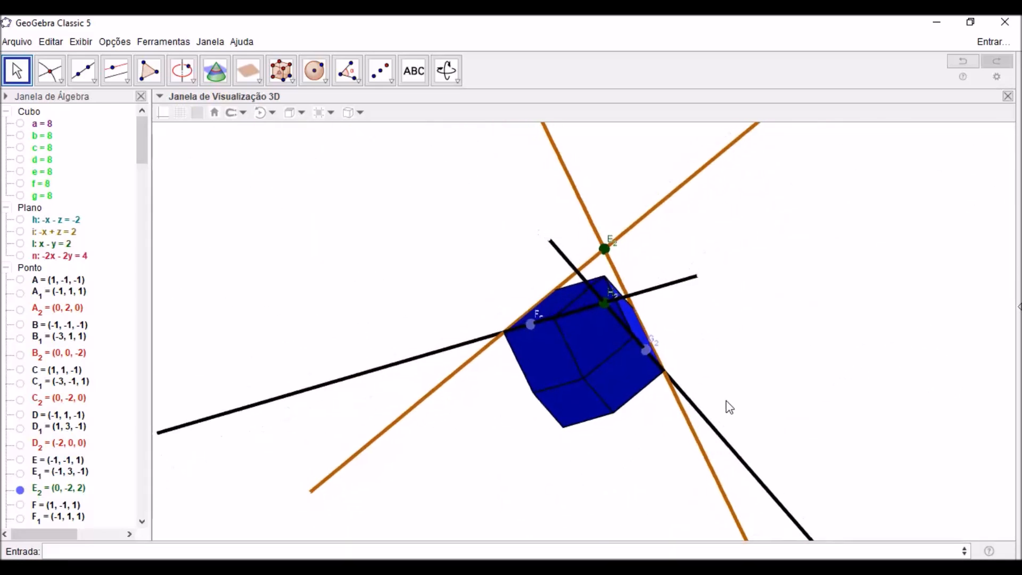
Extend the outer edges around the next two faces as lines and create the apex points where they meet.
click(116, 70)
key(Escape)
drag(636, 403, 709, 361)
click(500, 371)
click(463, 323)
click(666, 364)
click(60, 82)
click(580, 251)
key(Escape)
drag(639, 266, 803, 264)
Hide all the lines, keeping the four dark green apex points displayed.
drag(142, 155, 163, 326)
right_click(28, 267)
click(44, 299)
drag(245, 330, 330, 336)
Extend two upper and two lower outer edges of the solid as lines, using parallels through points on those edges.
click(117, 76)
click(530, 377)
click(530, 377)
double_click(642, 371)
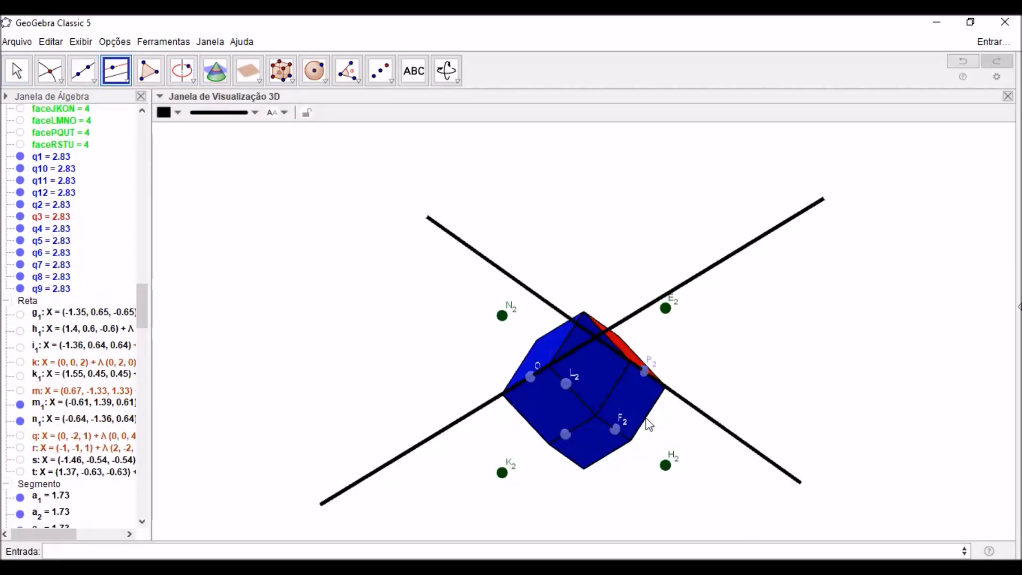
double_click(647, 415)
click(527, 421)
click(528, 422)
key(Escape)
mouse_move(798, 368)
mouse_down()
mouse_move(803, 405)
mouse_move(731, 274)
mouse_move(749, 261)
mouse_up()
Extend the four outer edges on the opposite side, beside the red face, as parallel lines.
click(114, 75)
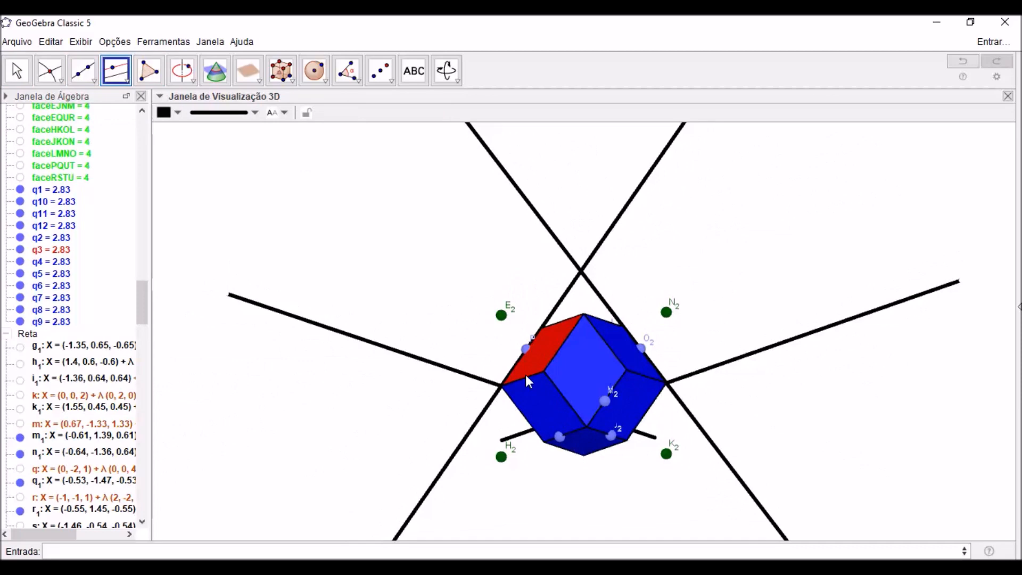
double_click(525, 376)
double_click(638, 373)
double_click(648, 410)
double_click(520, 412)
Create the intersection points of the extended edge lines above, in front of and below the solid.
click(56, 75)
click(586, 498)
click(586, 355)
click(581, 271)
click(19, 72)
drag(825, 410, 724, 420)
Hide the whole group of edge extension lines again, leaving the new apex points displayed.
click(55, 78)
click(28, 466)
right_click(32, 484)
click(75, 498)
drag(340, 362, 612, 351)
Extend the upper and lower edges bordering the remaining side faces as lines with the Parallel Line tool.
click(117, 74)
double_click(599, 338)
double_click(597, 450)
click(18, 72)
mouse_move(645, 514)
mouse_down()
mouse_move(661, 482)
mouse_move(713, 514)
mouse_up()
click(116, 73)
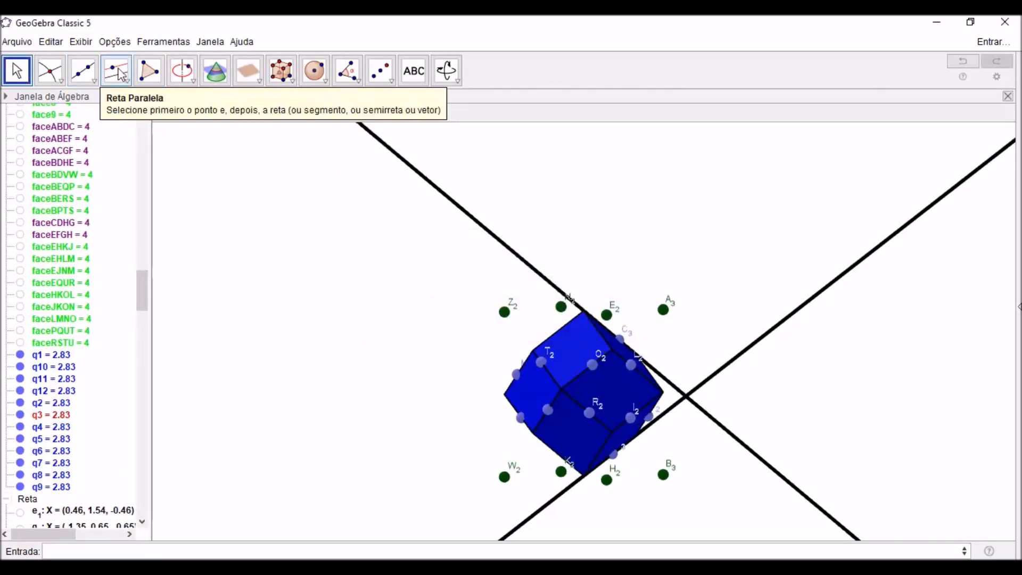
Create the side apex points at the intersections of the extended upper and lower edges.
click(50, 76)
click(481, 390)
click(641, 387)
click(686, 396)
click(17, 72)
mouse_move(904, 436)
mouse_down()
mouse_move(638, 442)
mouse_move(742, 424)
mouse_move(850, 429)
mouse_up()
Extend the edges of the last remaining side face as lines to obtain its apex point.
click(117, 72)
double_click(594, 343)
key(Escape)
drag(486, 461, 421, 453)
Hide all the remaining black extension lines, leaving the solid and its surrounding points.
scroll(118, 297, down, 8)
click(28, 372)
right_click(28, 372)
click(44, 407)
drag(228, 350, 414, 351)
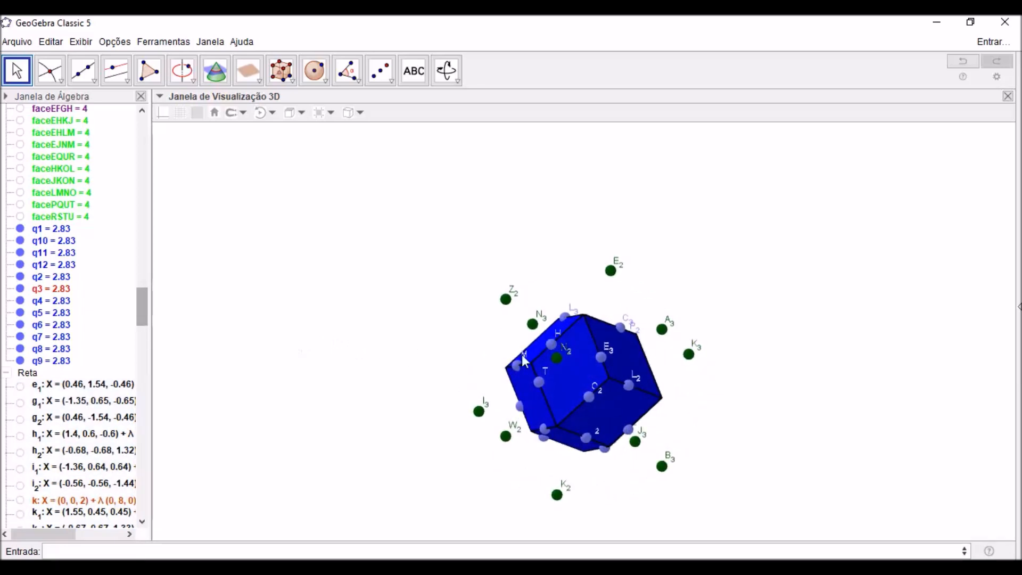
Select all the light blue auxiliary points on the solid's edges and hide them, keeping the dark green apexes.
click(539, 381)
ctrl+click(519, 407)
ctrl+click(515, 367)
ctrl+click(551, 344)
ctrl+click(620, 327)
ctrl+click(600, 357)
ctrl+click(589, 396)
ctrl+click(629, 384)
ctrl+click(626, 424)
ctrl+click(628, 429)
ctrl+click(605, 449)
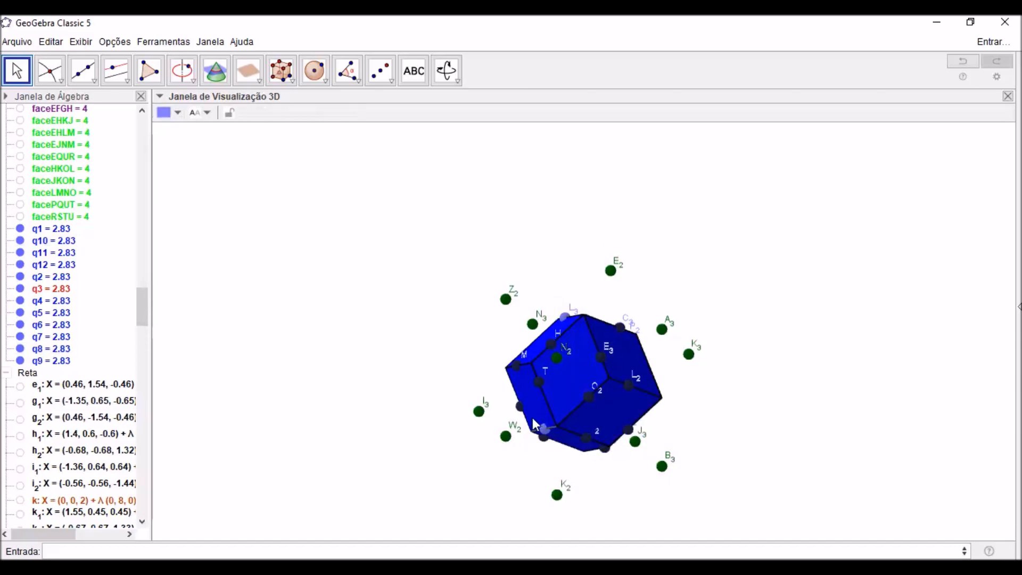
drag(558, 451, 641, 395)
ctrl+click(579, 438)
ctrl+click(573, 455)
ctrl+click(530, 422)
ctrl+click(537, 385)
ctrl+click(567, 358)
ctrl+click(521, 360)
right_click(478, 356)
click(203, 171)
drag(473, 381, 560, 387)
drag(591, 429, 800, 423)
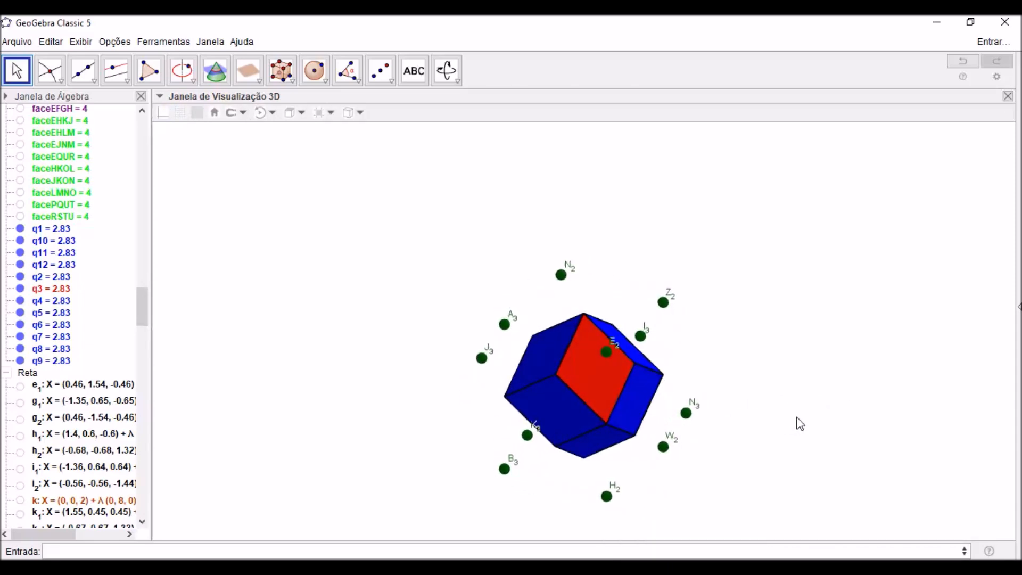
Build a pyramid on the red face with its apex at E₂.
click(282, 72)
click(287, 103)
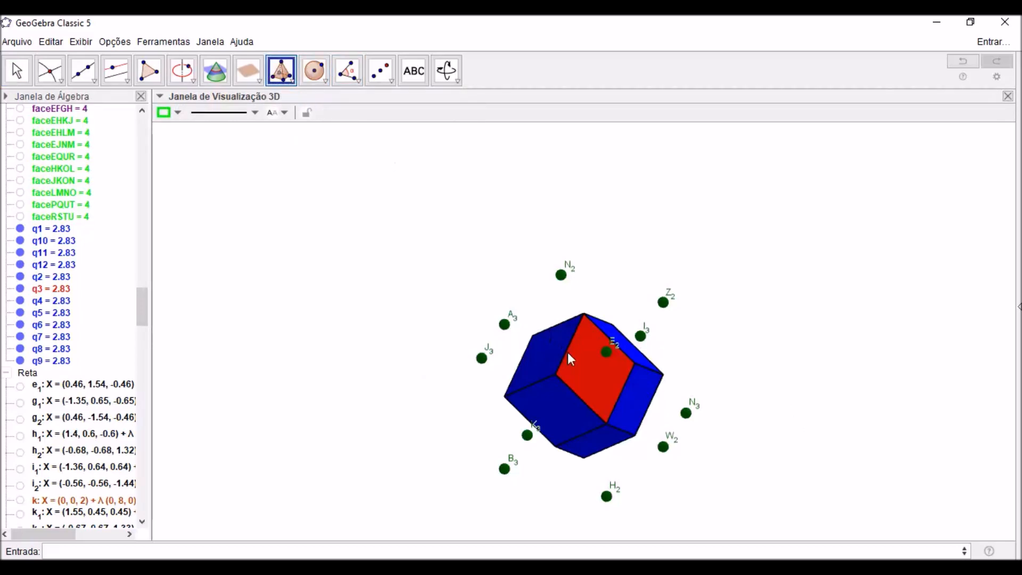
click(576, 363)
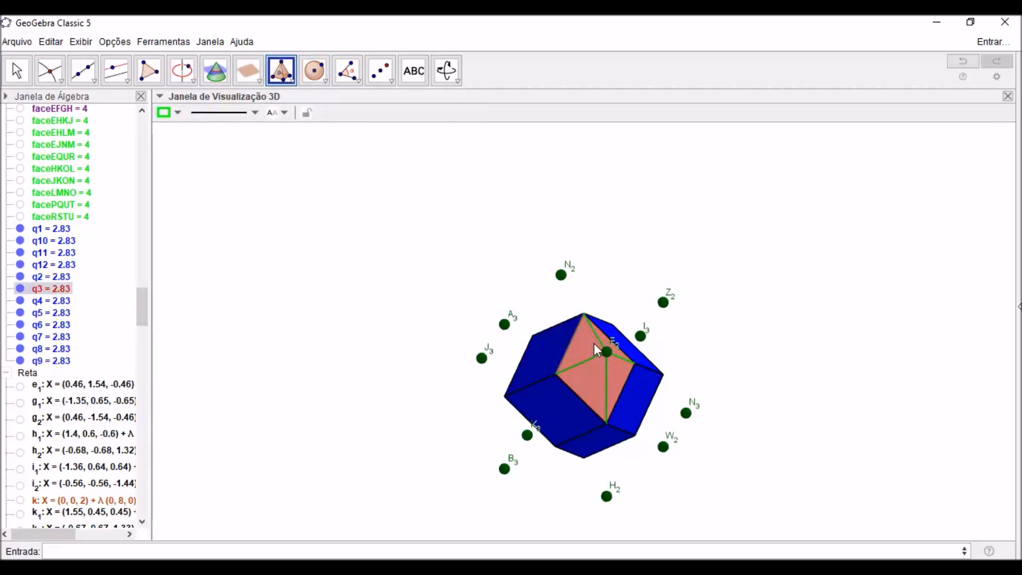
click(594, 343)
key(Escape)
drag(777, 376, 752, 365)
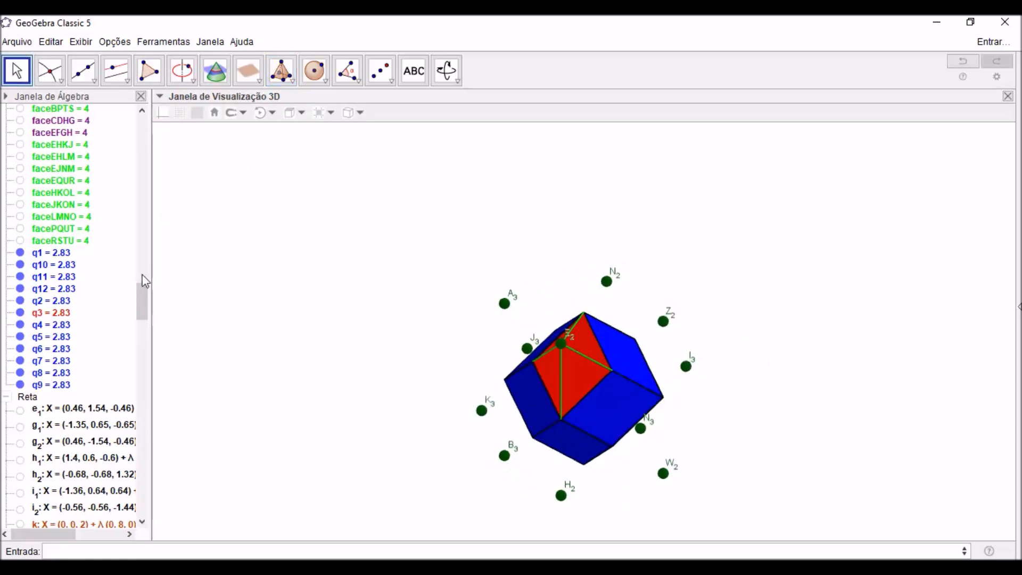
Colour the pyramid on the red face dark green and raise its opacity.
drag(147, 302, 169, 130)
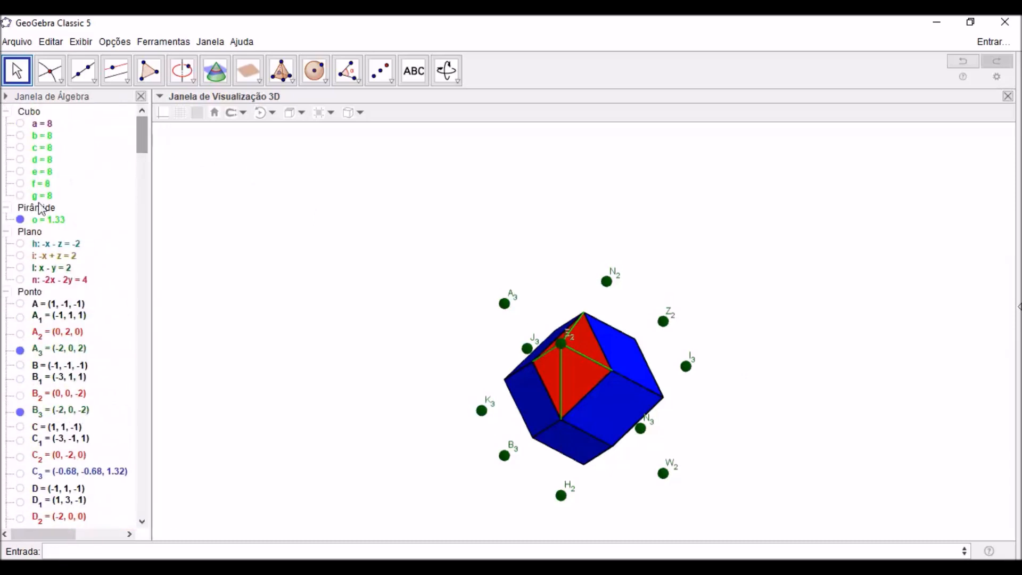
click(178, 112)
click(281, 172)
click(212, 142)
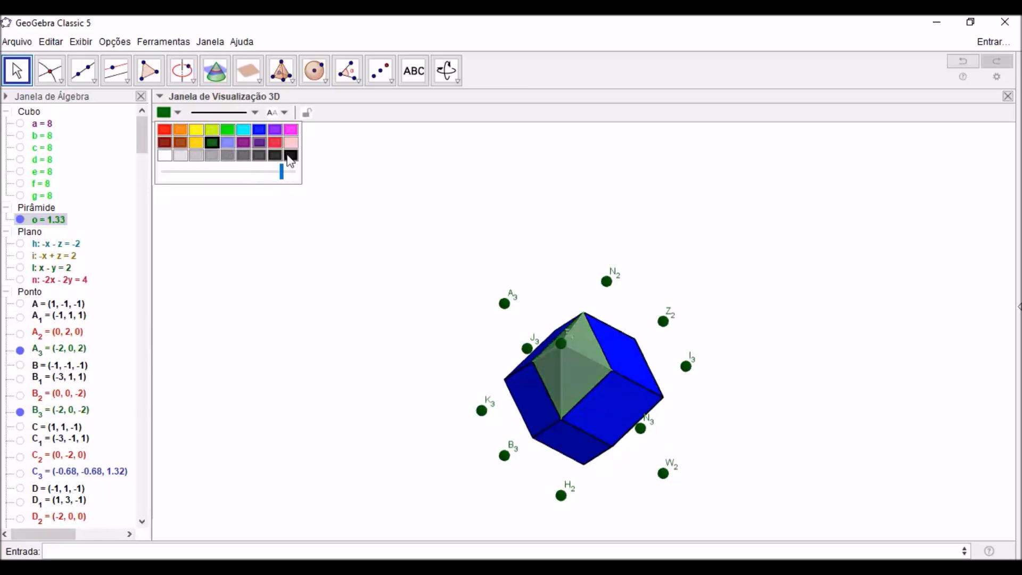
drag(352, 251, 396, 266)
click(48, 219)
click(45, 196)
click(48, 220)
drag(269, 266, 326, 274)
Build a pyramid on the blue face facing N₂ with its apex there and colour it opaque dark green.
click(281, 70)
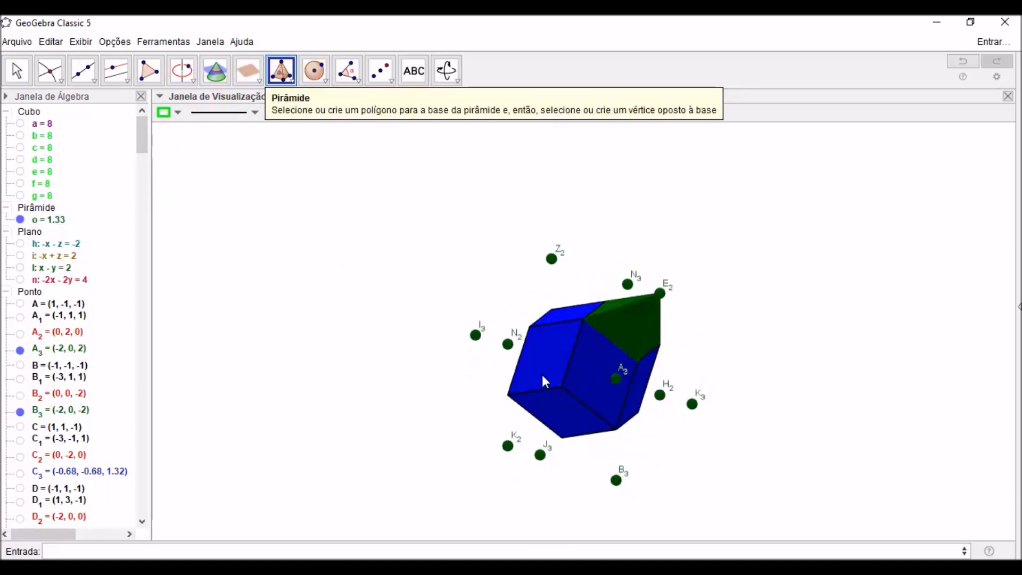
click(543, 370)
click(281, 71)
click(543, 355)
click(508, 344)
click(178, 112)
click(213, 142)
click(291, 173)
key(Escape)
drag(453, 362, 522, 352)
click(49, 232)
key(Delete)
drag(276, 373, 303, 361)
Build dark green pyramids on the two faces facing H₂ and K₂, with those points as apexes.
click(281, 71)
click(541, 388)
click(502, 410)
click(623, 384)
click(666, 406)
drag(731, 363, 639, 438)
Build red pyramids on the four faces of the middle band, with apexes at I₃, J₃, K₃ and N₃.
click(280, 71)
click(527, 391)
click(472, 389)
click(585, 387)
click(616, 381)
click(281, 71)
click(489, 400)
click(612, 397)
click(651, 402)
drag(708, 421, 768, 439)
Build golden yellow pyramids on the four remaining faces, with apexes at Z₂, A₃, W₂ and B₃.
click(281, 71)
click(178, 112)
click(200, 143)
click(543, 348)
click(501, 311)
click(629, 340)
click(666, 318)
drag(764, 375, 767, 320)
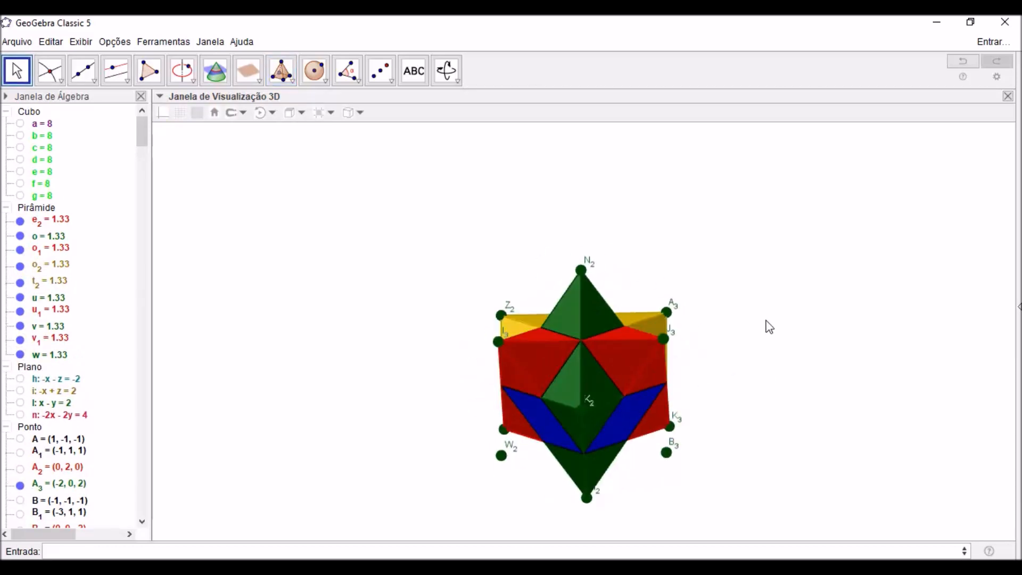
click(281, 71)
click(631, 410)
drag(765, 409, 767, 365)
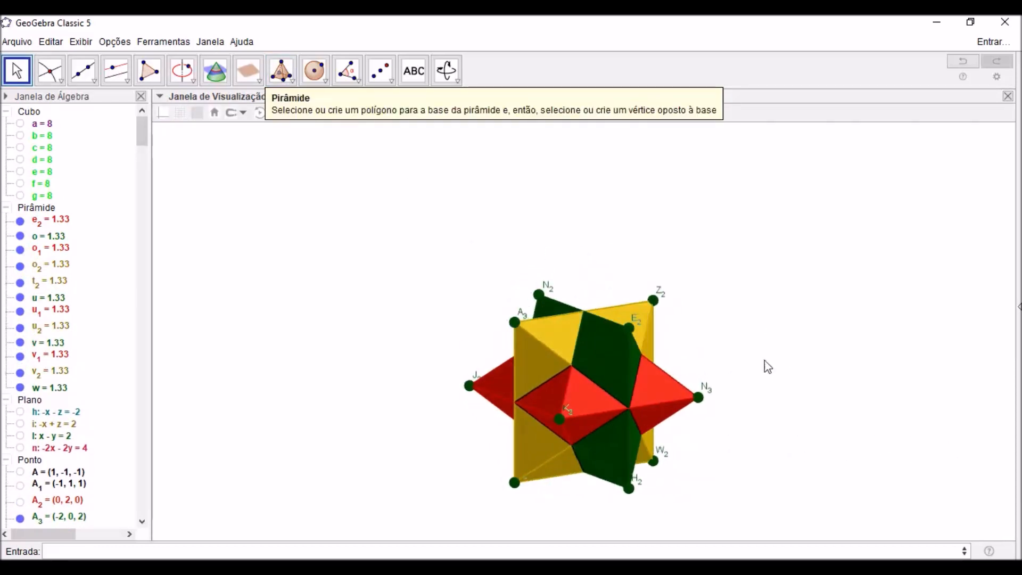
Select all the points of the construction and hide them.
mouse_move(142, 140)
mouse_down()
mouse_move(144, 182)
mouse_move(142, 157)
mouse_up()
right_click(44, 353)
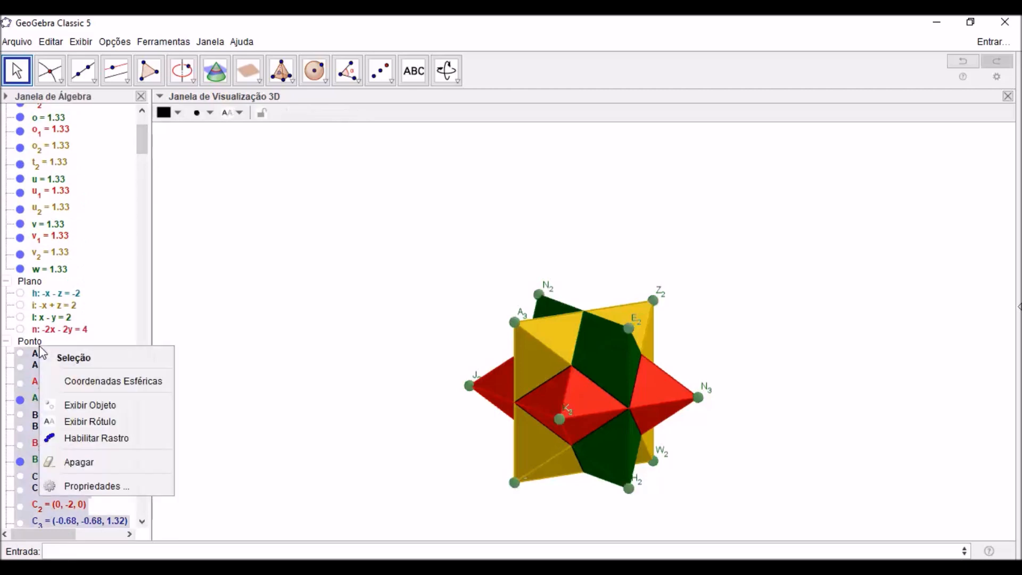
click(75, 404)
right_click(27, 349)
click(51, 403)
Select all the segments and set their colour to black.
drag(142, 146, 139, 327)
right_click(46, 186)
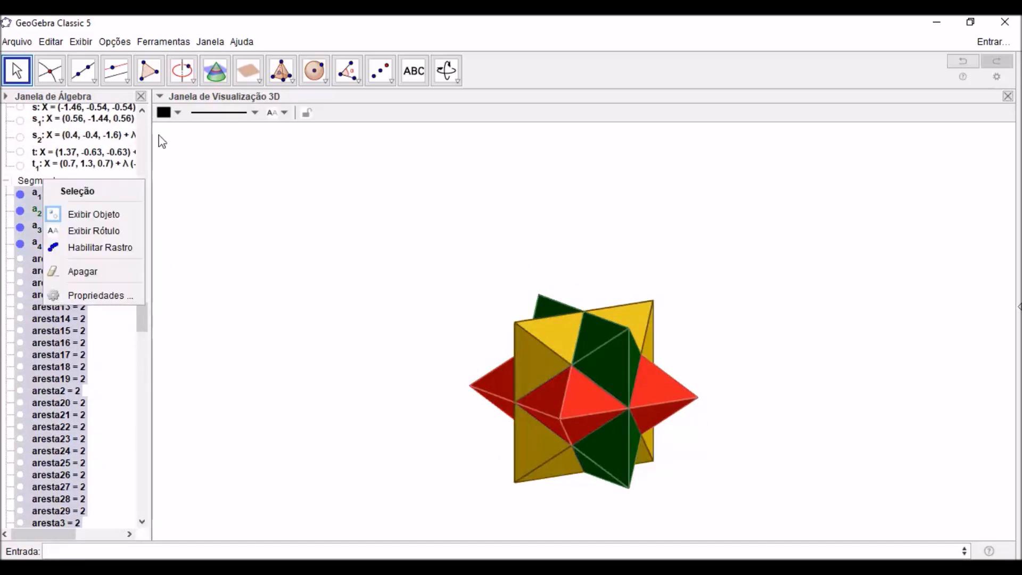
click(169, 112)
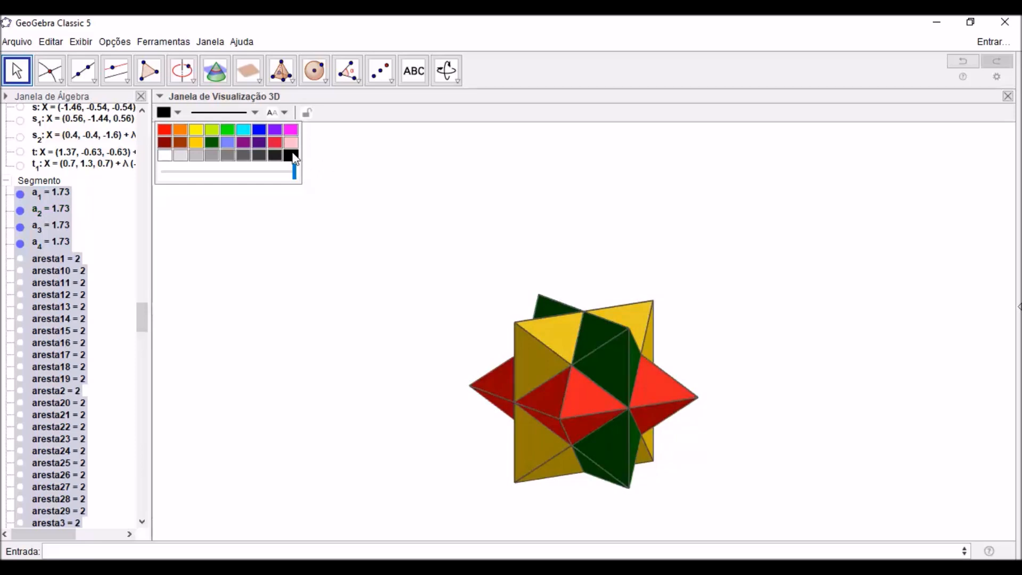
Close the colour choice and start automatic rotation of the 3D view to inspect the finished star solid.
click(362, 218)
drag(362, 218, 375, 238)
drag(460, 255, 669, 232)
click(259, 112)
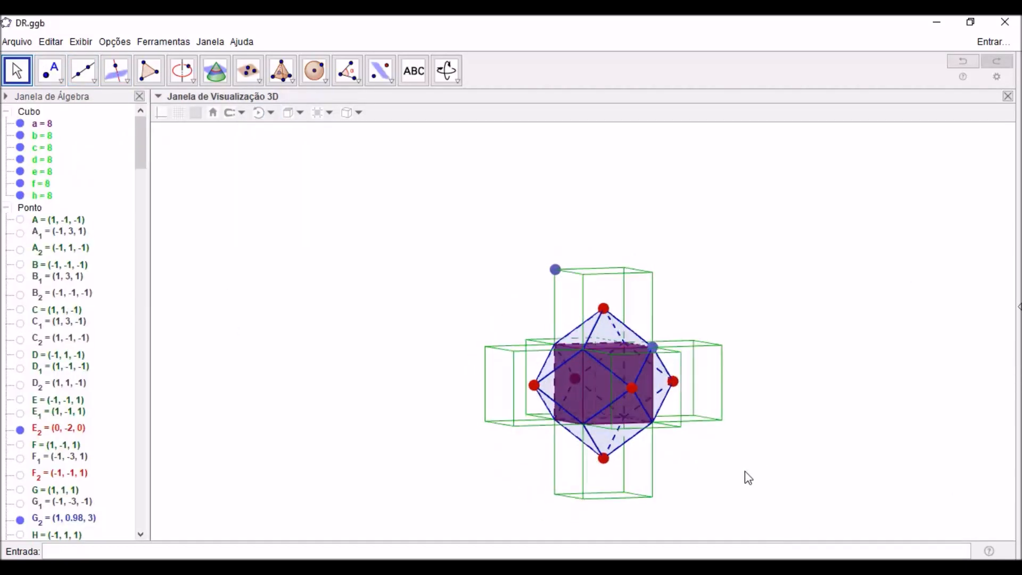
In DR.ggb, draw a segment from G₂ on the upper cube's corner to the blue vertex point of the central cube.
drag(707, 497, 849, 413)
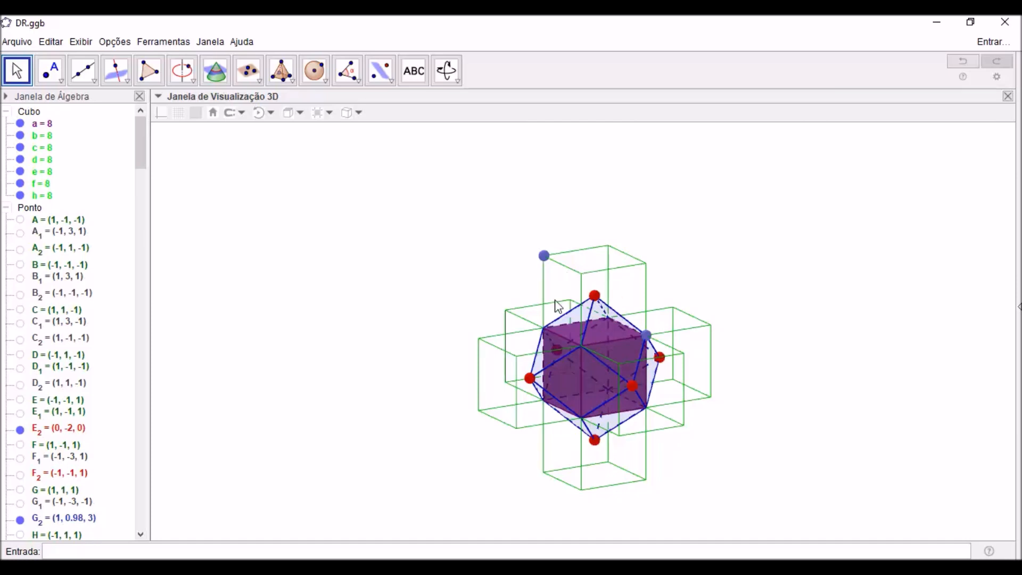
drag(795, 410, 804, 390)
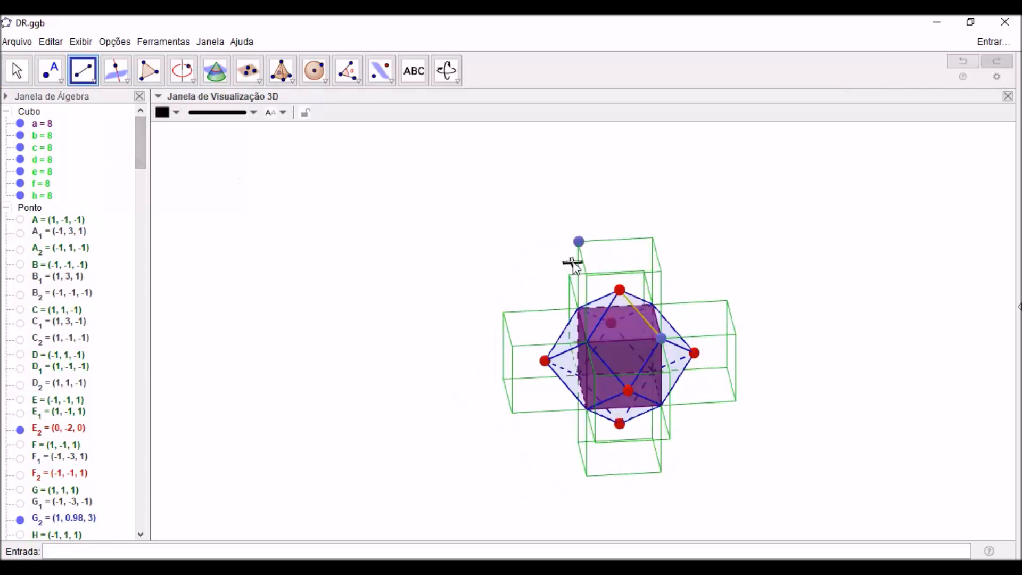
click(578, 242)
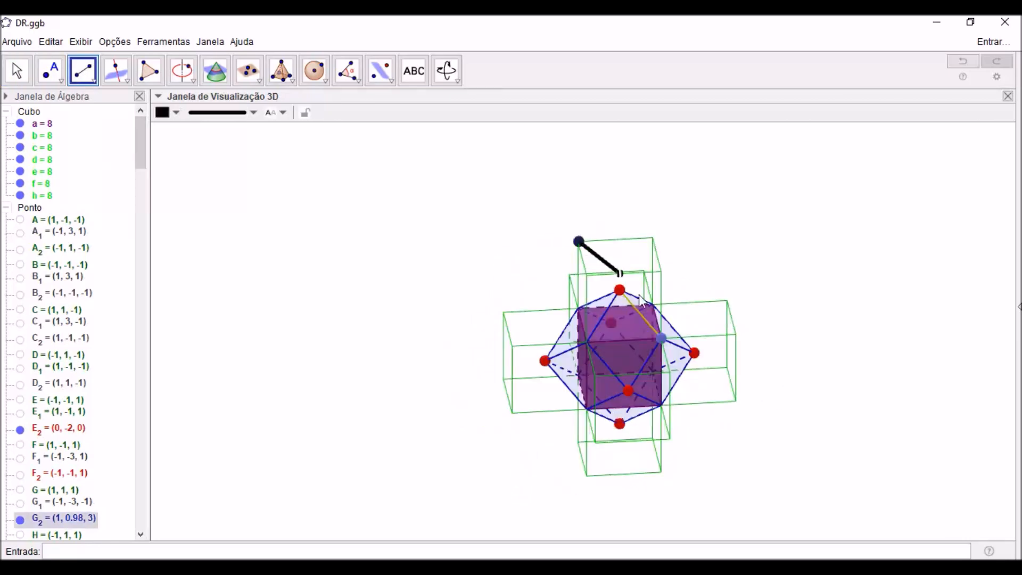
click(664, 339)
click(17, 70)
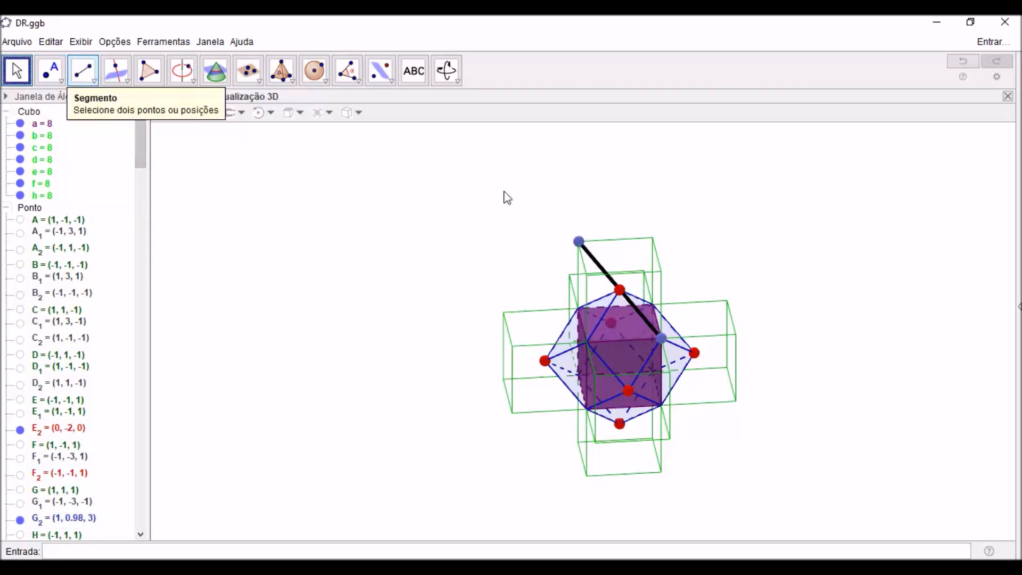
mouse_move(842, 353)
mouse_down()
mouse_move(812, 306)
mouse_move(816, 346)
mouse_move(849, 335)
mouse_move(860, 353)
mouse_move(833, 333)
mouse_move(844, 353)
mouse_move(855, 342)
mouse_up()
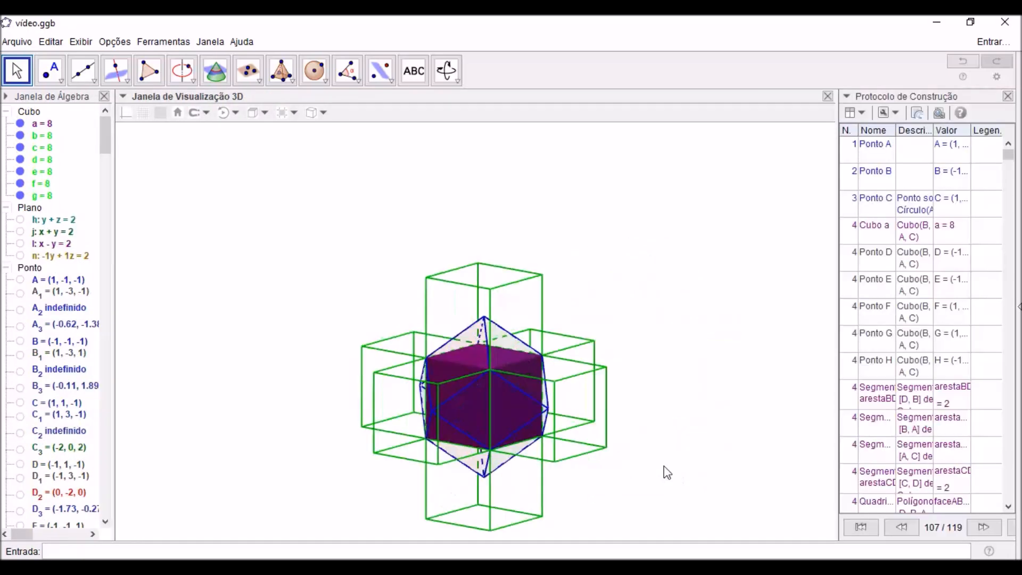
Advance the construction protocol of vídeo.ggb to step 108, showing the first red pyramid.
mouse_move(664, 472)
mouse_down()
mouse_move(668, 485)
mouse_move(660, 469)
mouse_up()
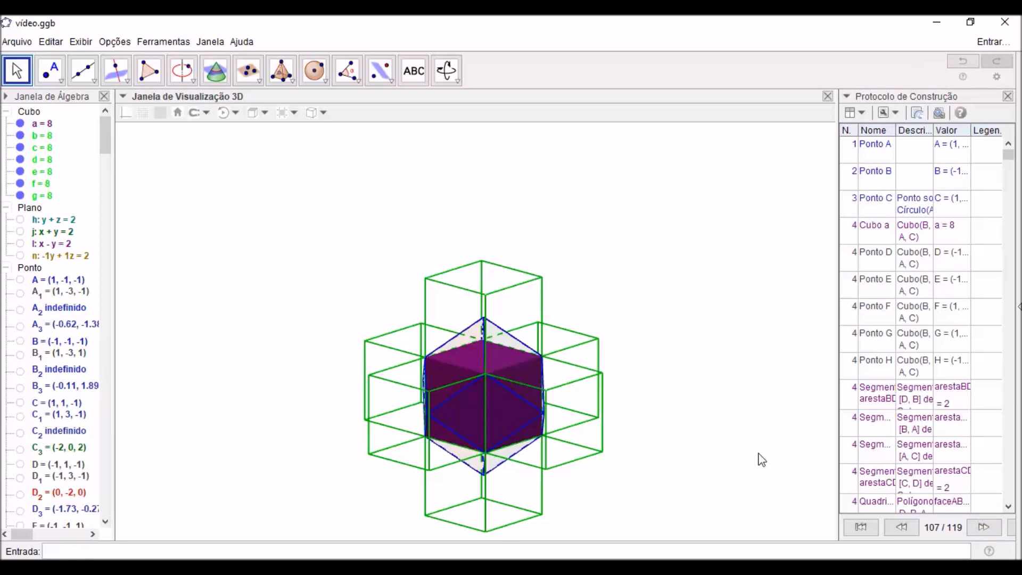
drag(759, 458, 764, 459)
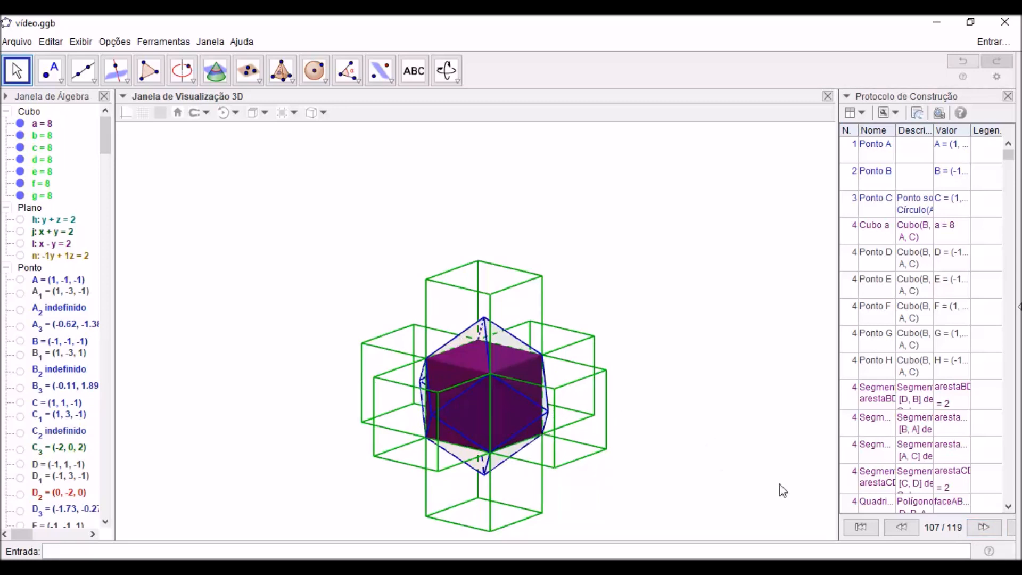
click(983, 527)
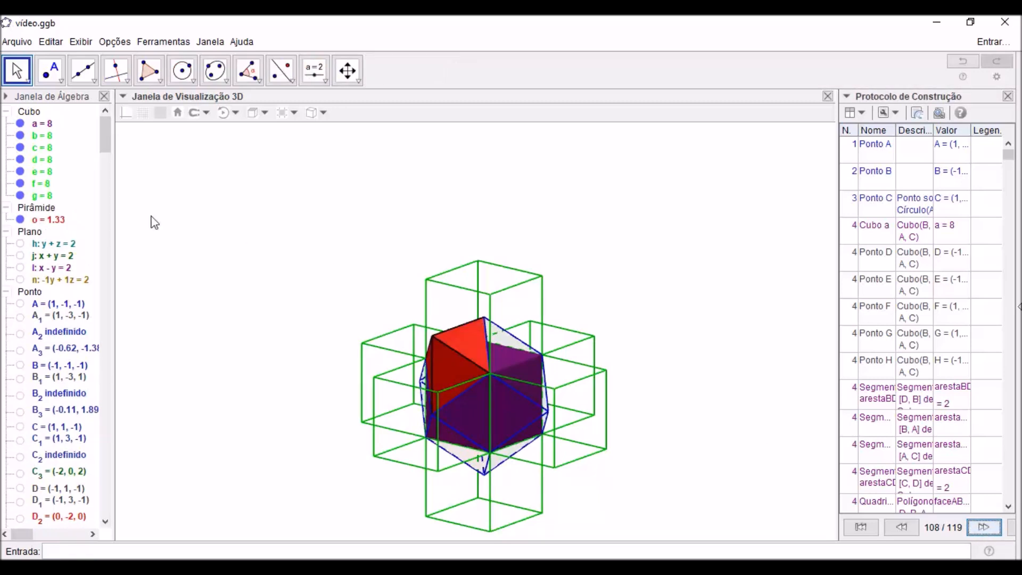
Compare the volume of red pyramid o with the volumes of cubes c and d in the object list.
click(63, 223)
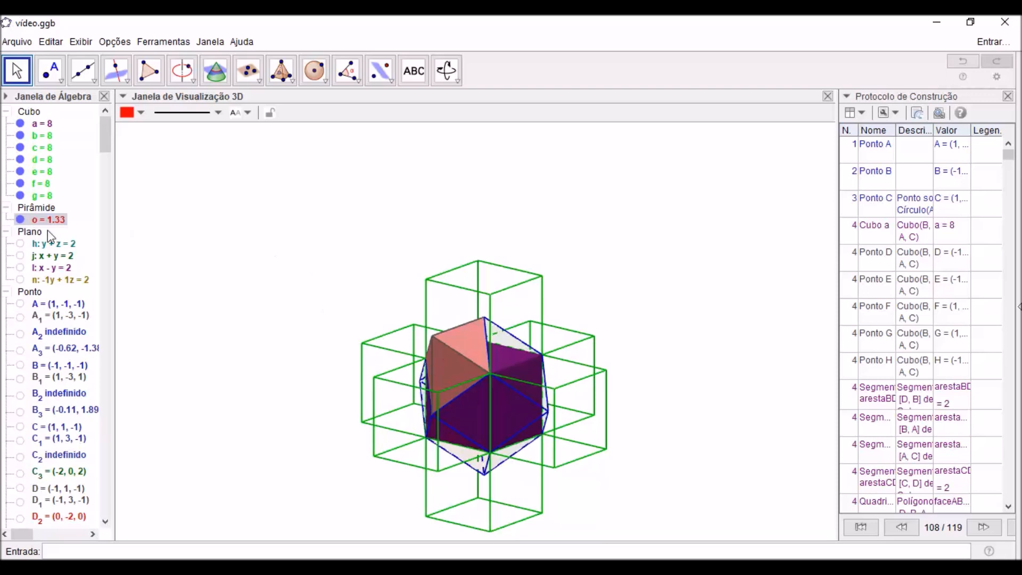
click(42, 150)
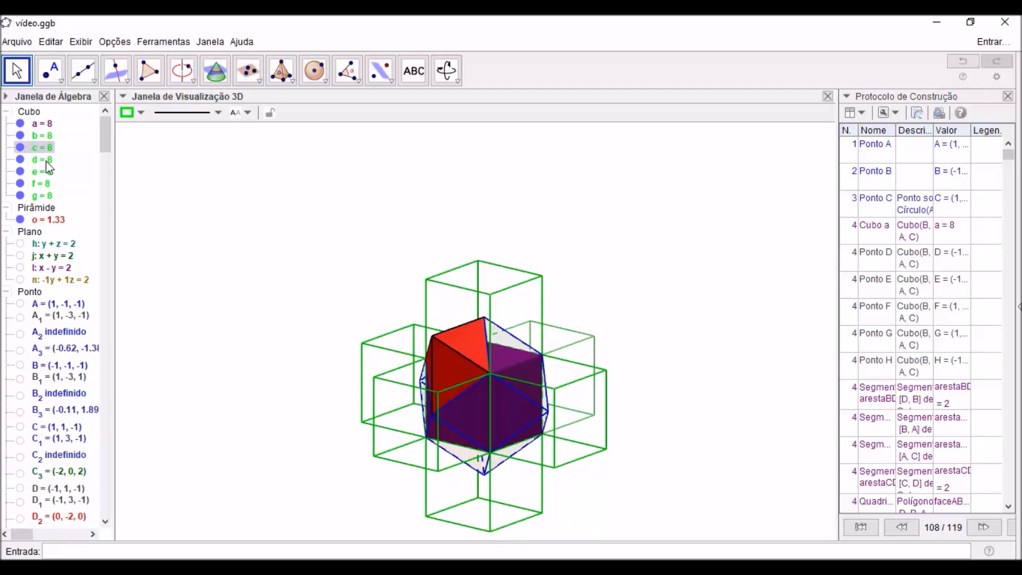
click(47, 161)
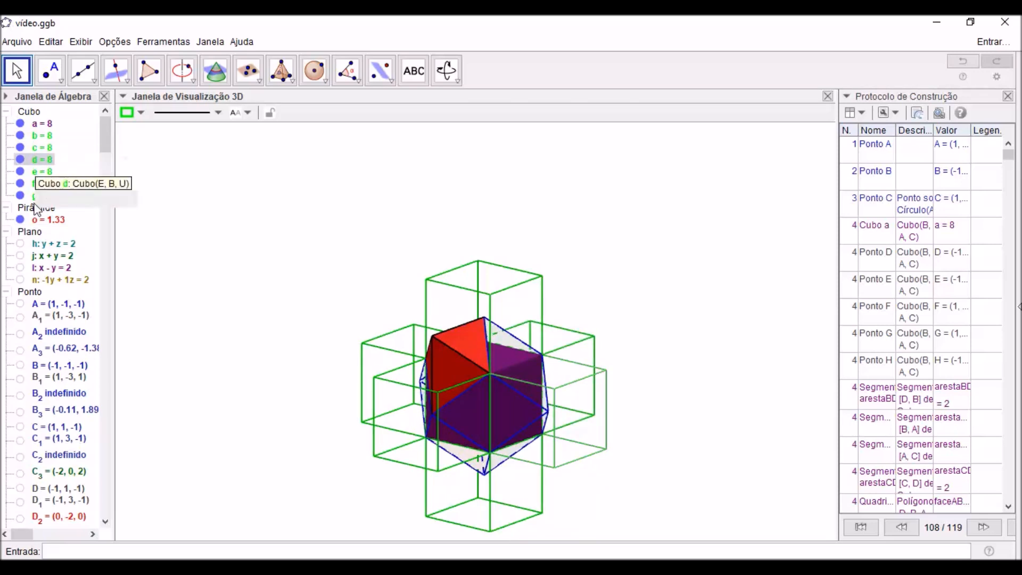
click(45, 221)
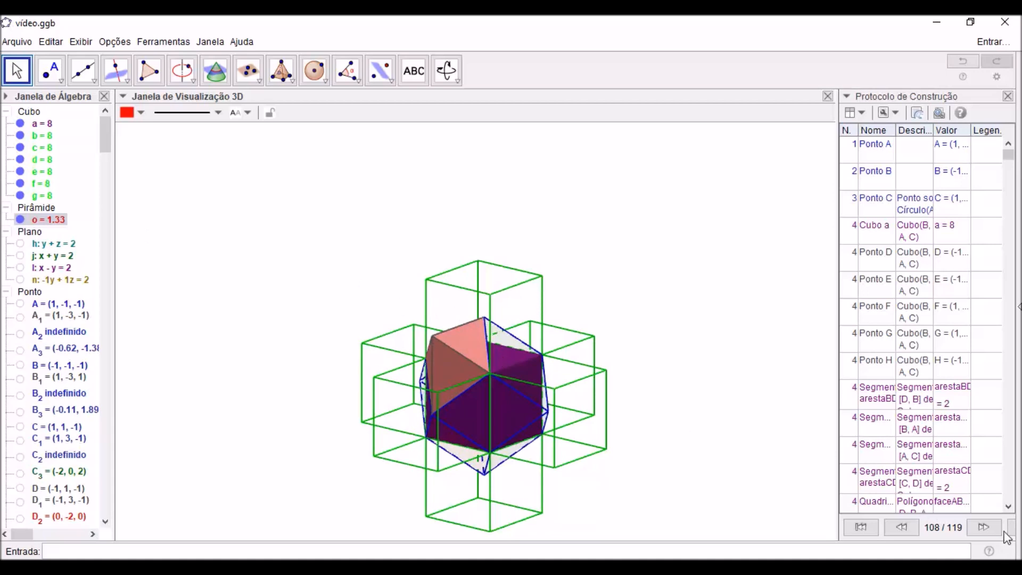
Advance the construction protocol from step 108 to step 119, showing the pyramids on all the remaining faces.
click(983, 527)
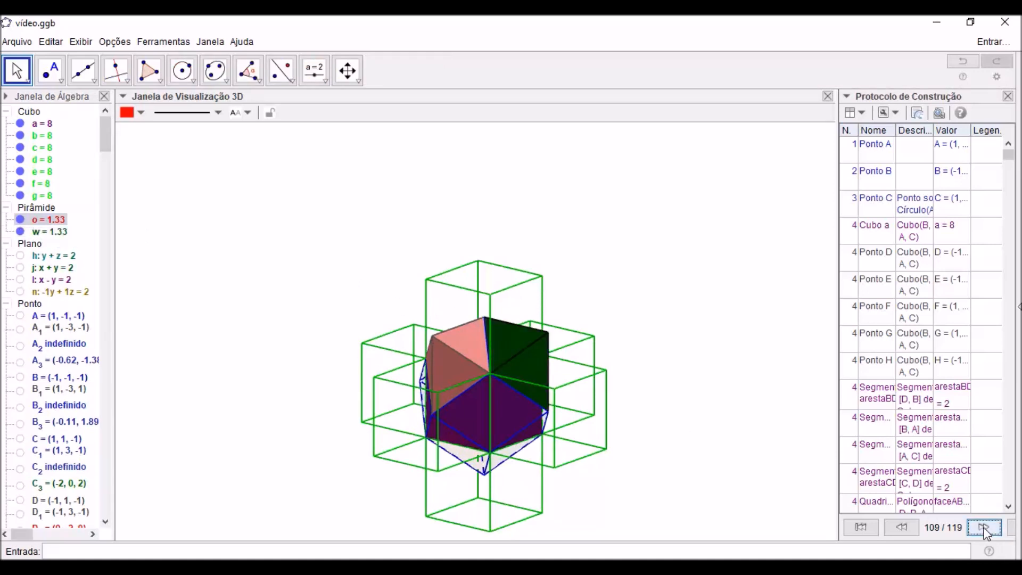
click(983, 527)
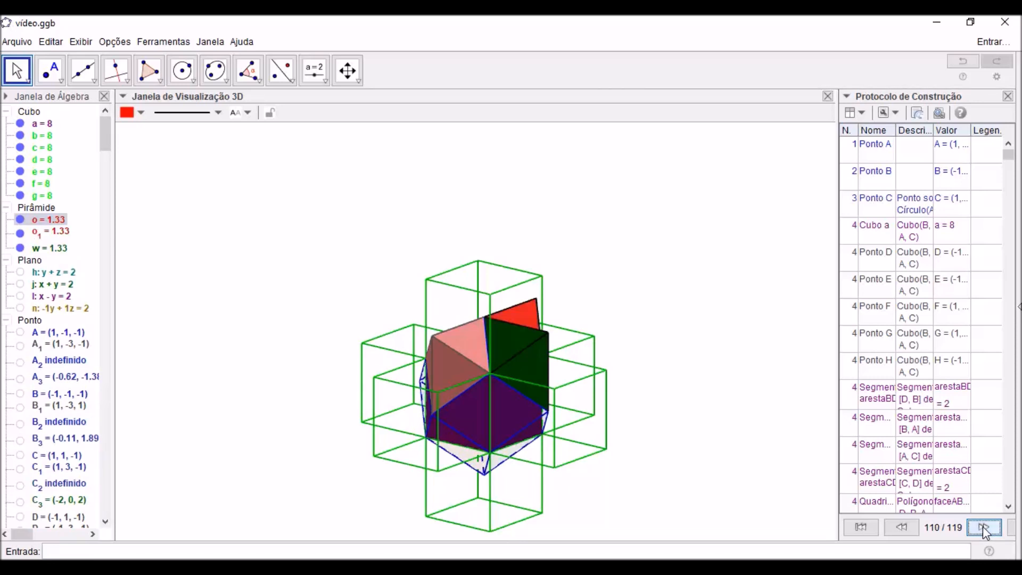
click(984, 528)
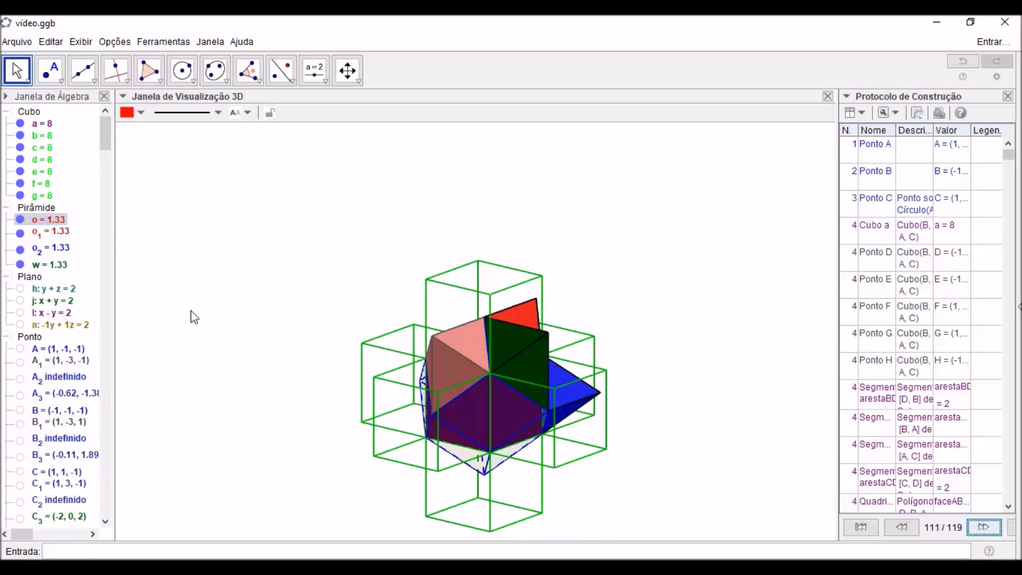
click(982, 527)
click(979, 527)
click(979, 528)
click(979, 527)
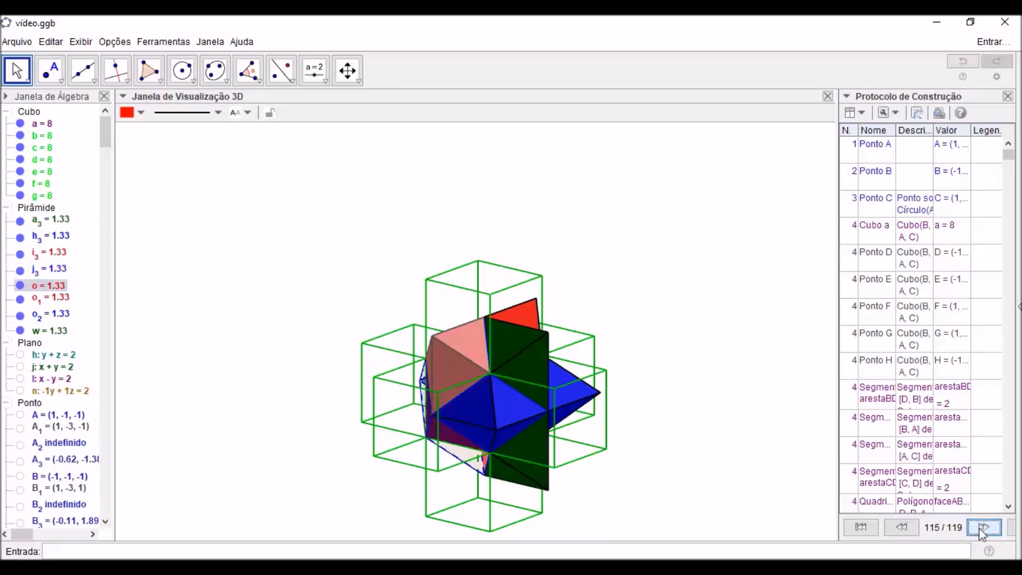
click(979, 528)
click(979, 527)
click(978, 528)
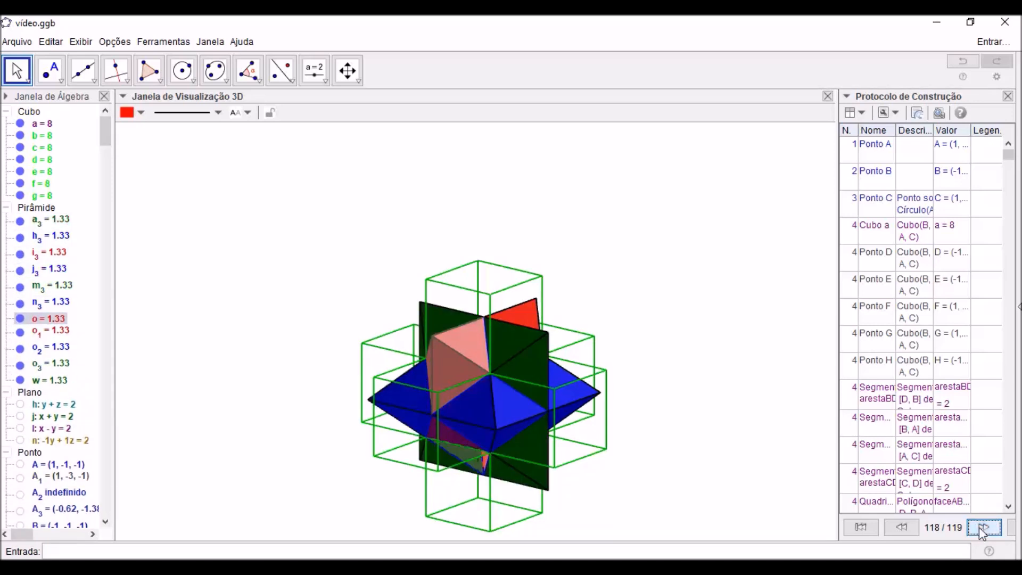
click(979, 527)
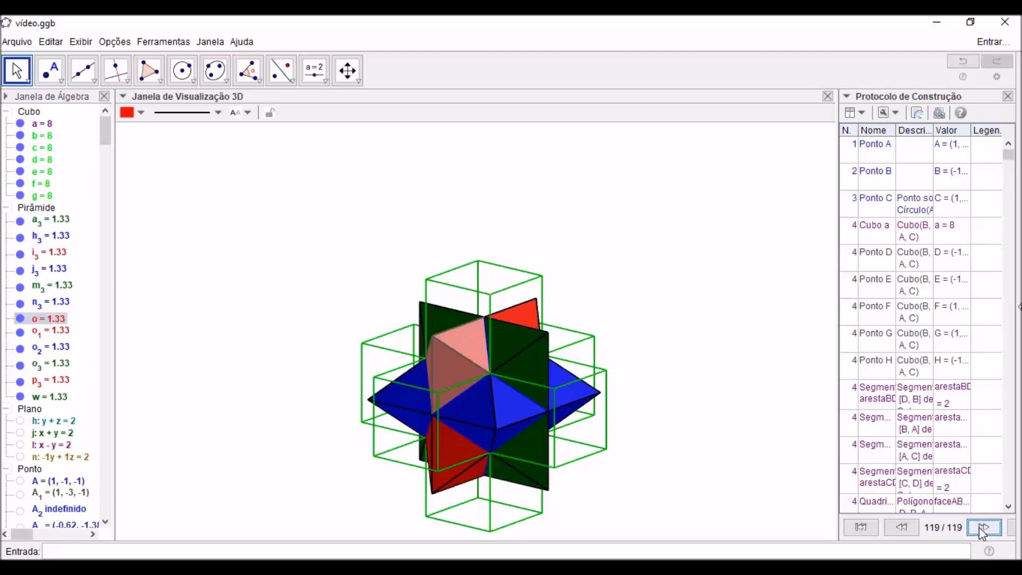
Select all the cubes of the construction and hide them.
drag(654, 427, 534, 406)
click(30, 111)
right_click(29, 113)
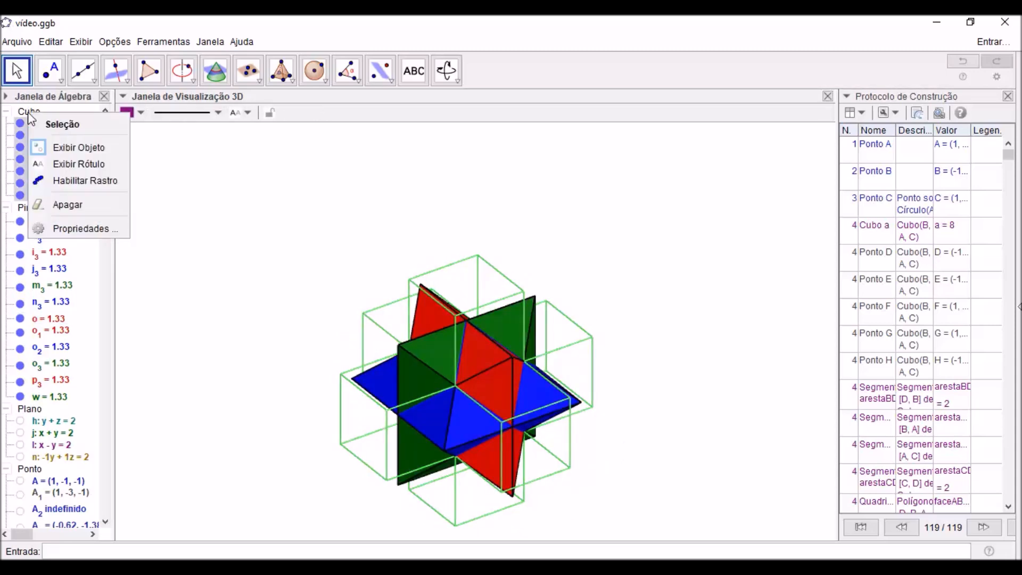
click(71, 153)
Colour the two long lateral edges meeting at the front red pyramid's apex yellow and thicken their lines.
drag(619, 413, 625, 388)
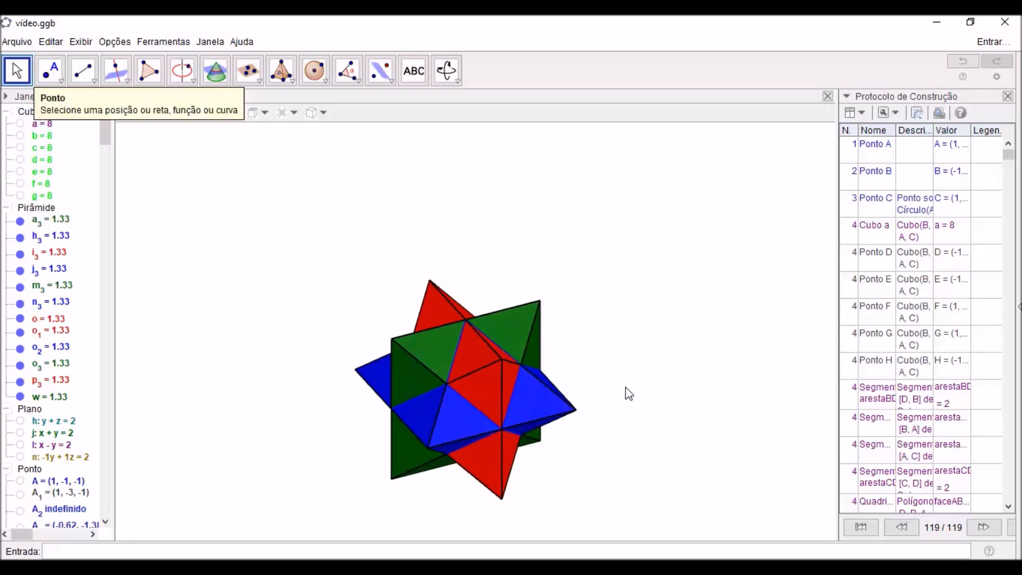
click(493, 346)
click(503, 392)
click(487, 341)
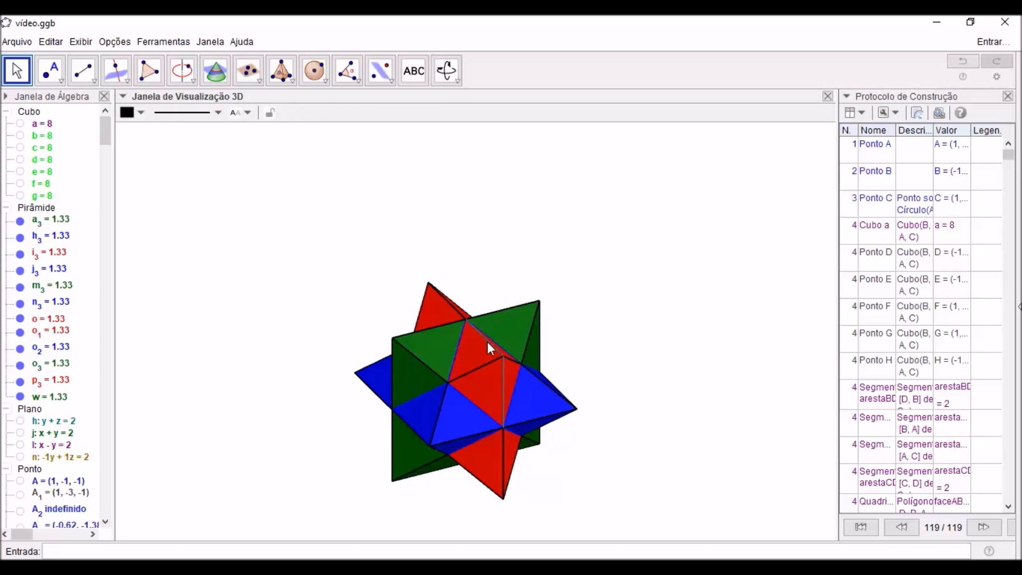
click(140, 112)
click(191, 130)
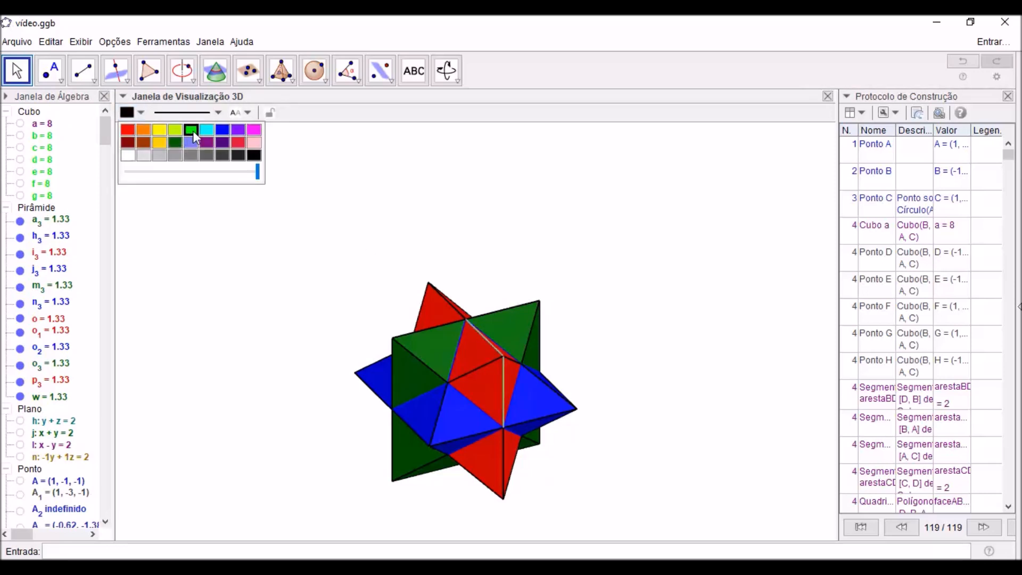
click(159, 130)
click(198, 115)
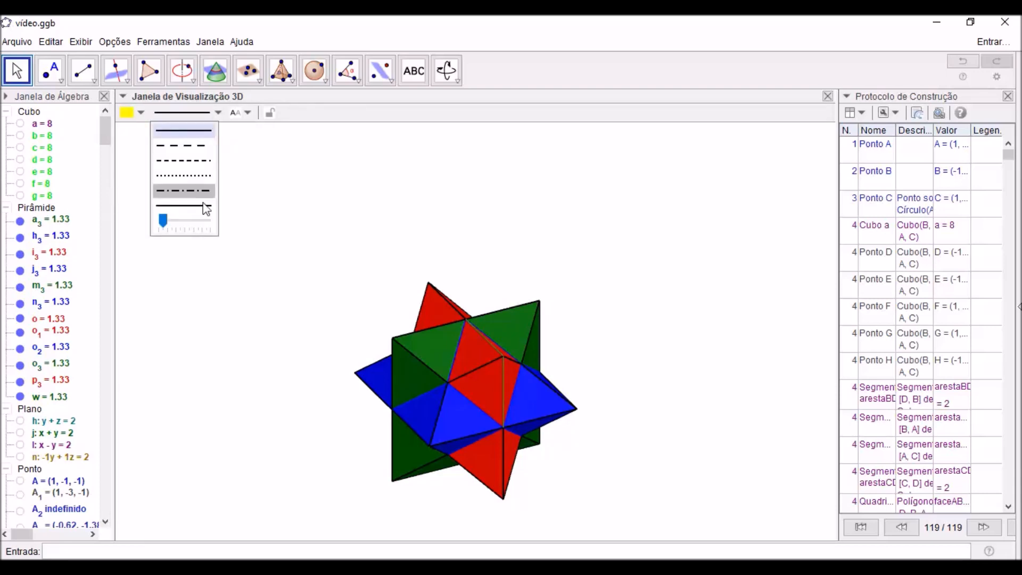
click(177, 219)
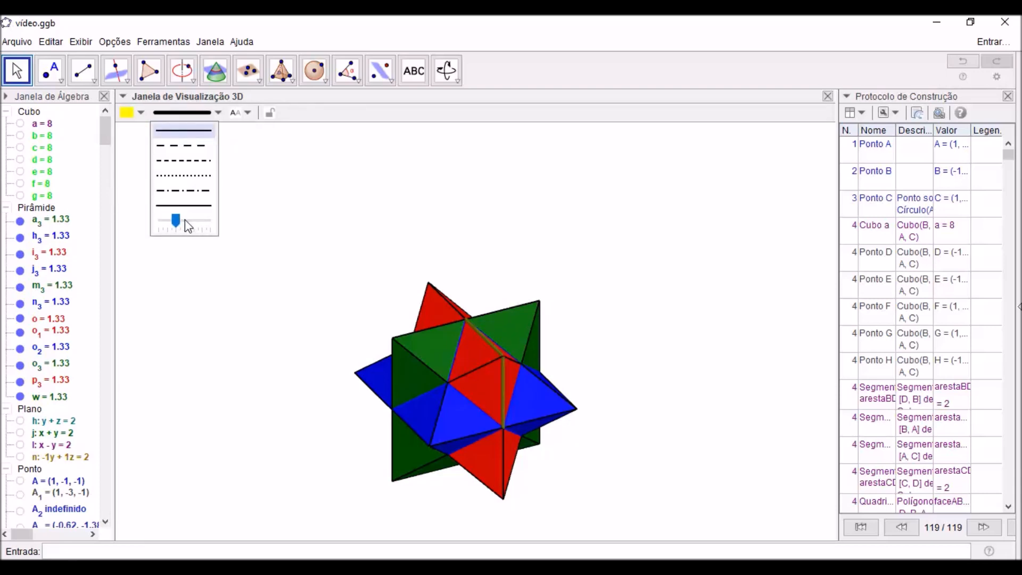
click(288, 220)
Colour the two short lateral edges of the front red pyramid cyan and thicken their lines.
drag(606, 369, 616, 368)
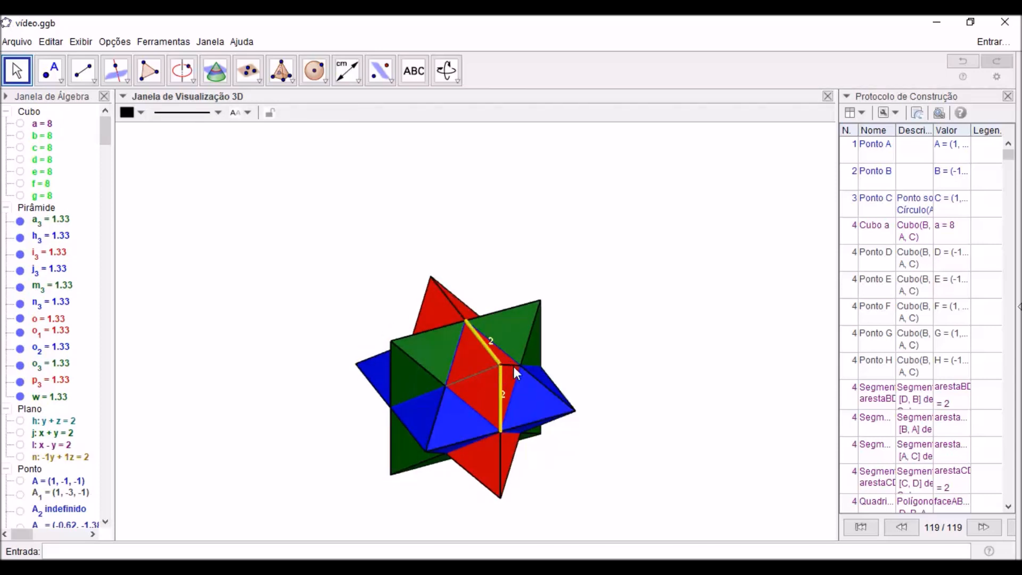
click(142, 113)
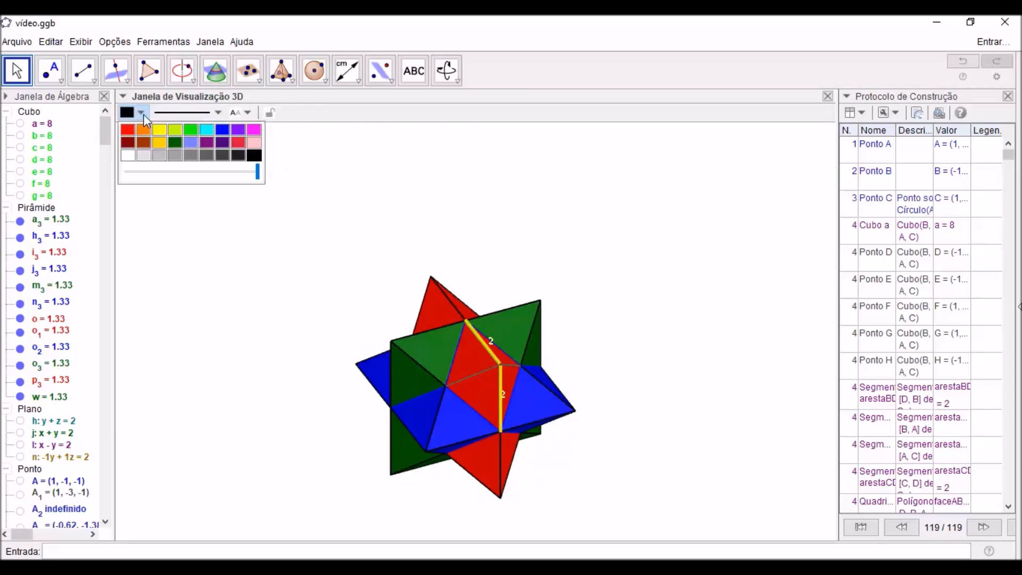
click(206, 130)
click(215, 114)
click(183, 223)
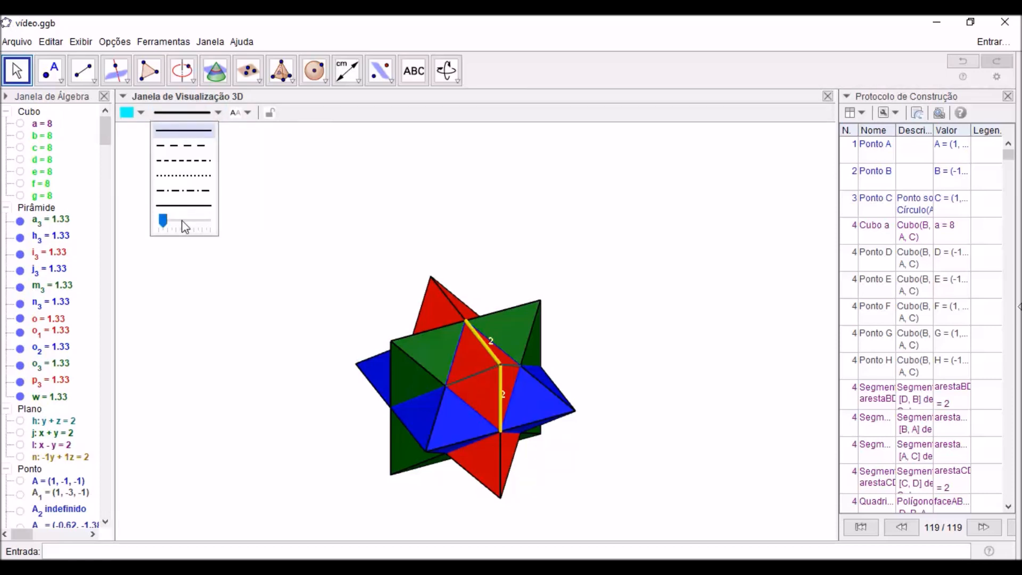
click(374, 295)
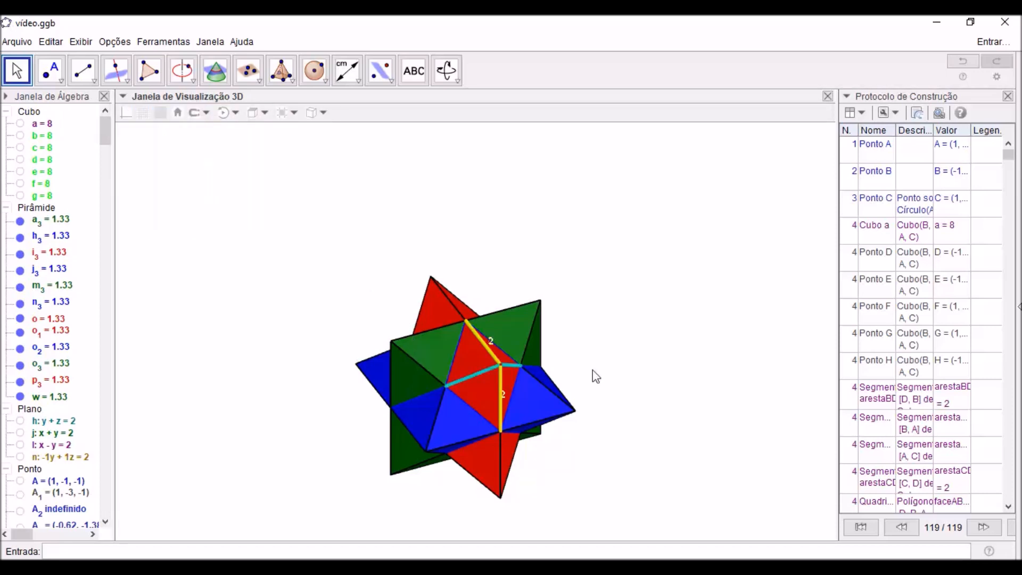
Add a length measurement to the cyan edge between the front red pyramid's apex and the neighbouring blue pyramid.
click(481, 371)
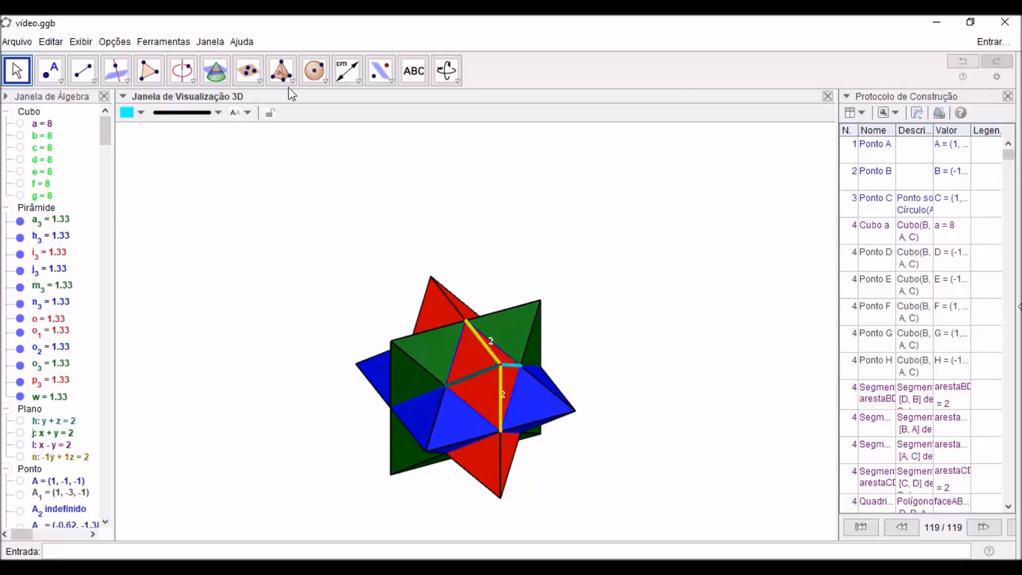
click(346, 77)
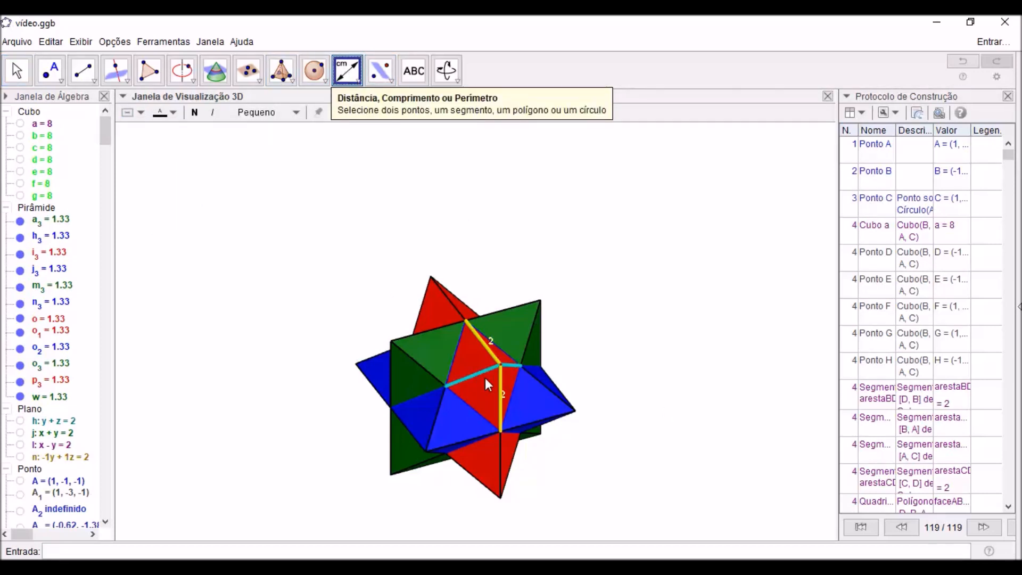
click(17, 73)
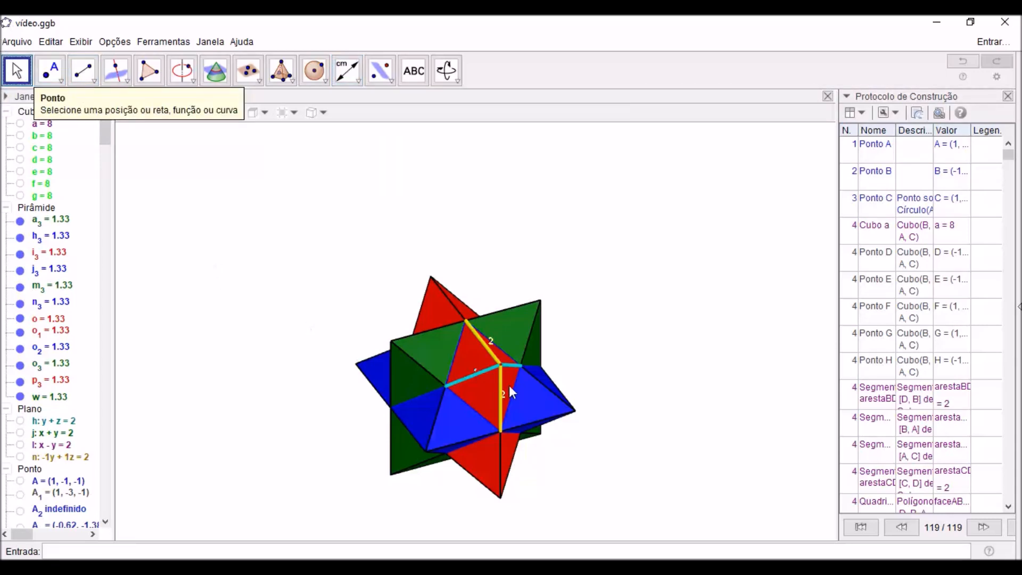
drag(477, 363, 411, 322)
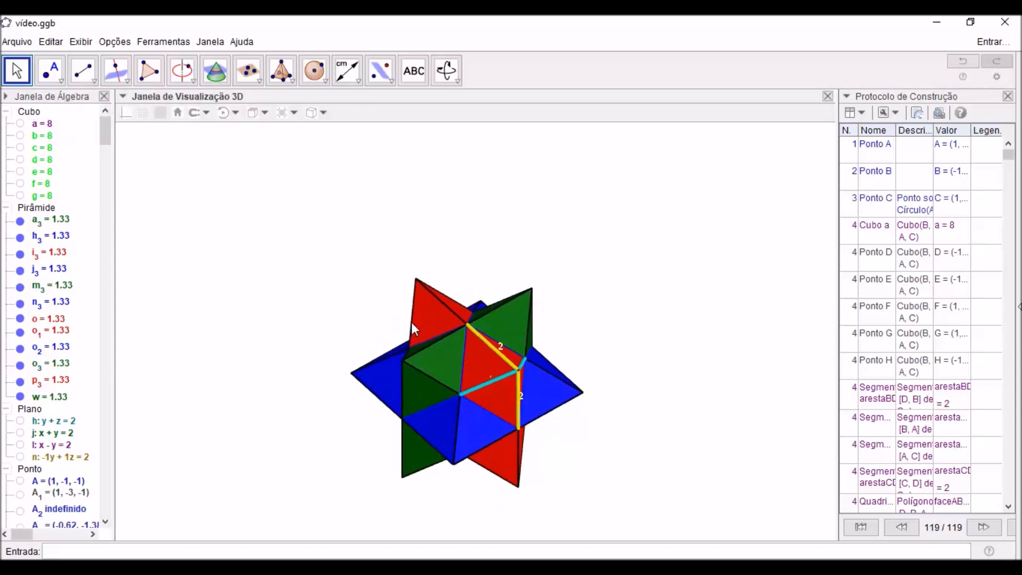